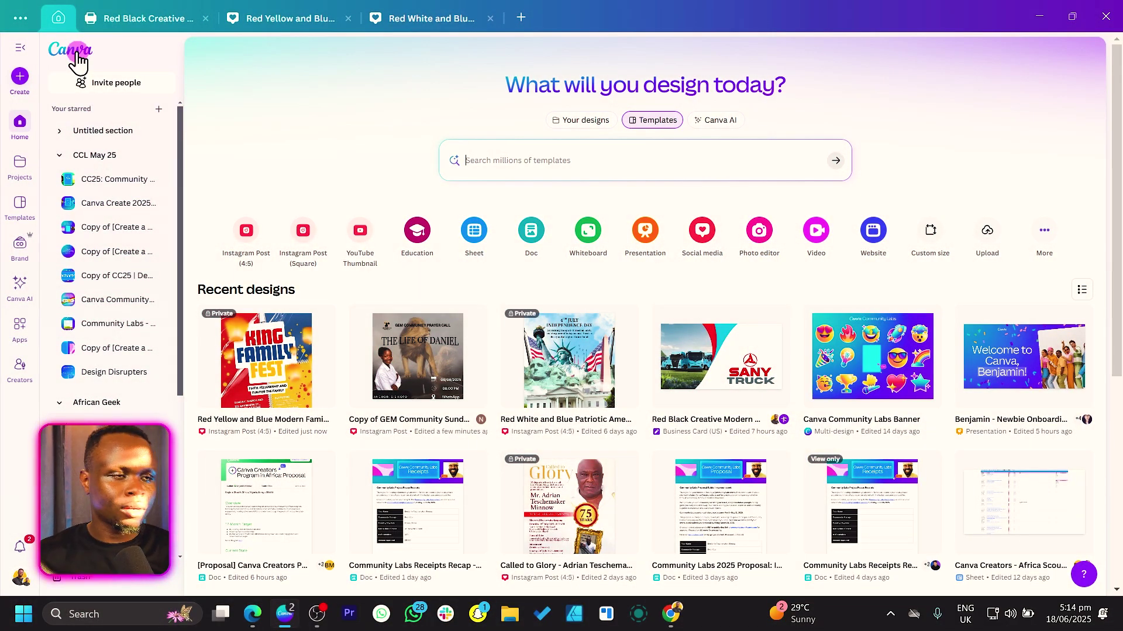
Step: View the social media formats for a new design and switch to the open Red Yellow and Blue Modern Family Event Instagram Post
left_click(19, 78)
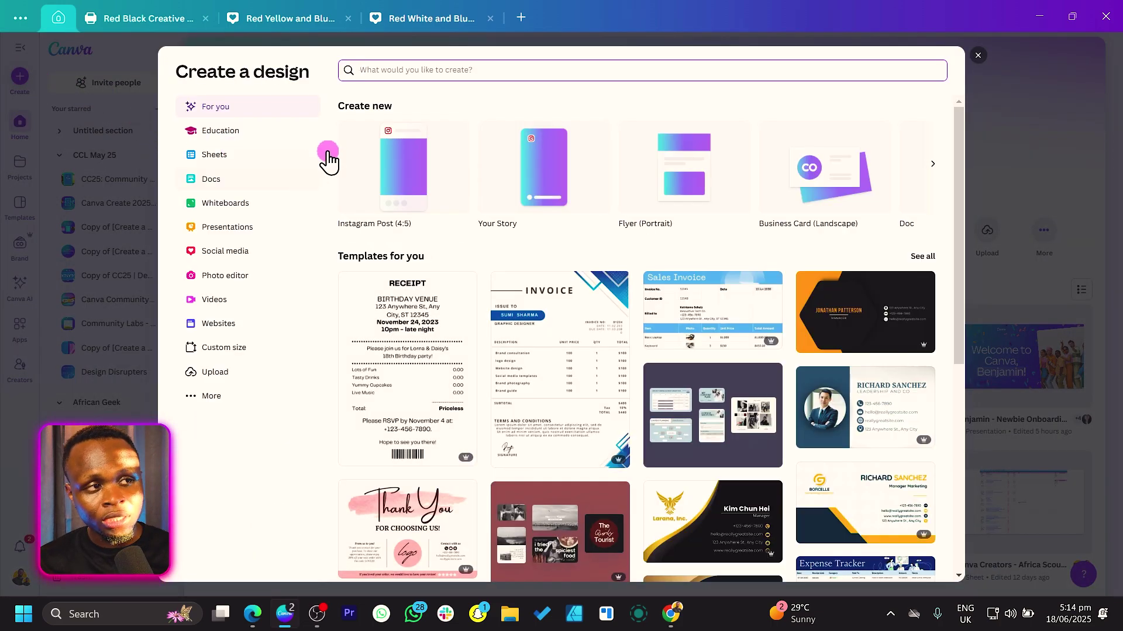
left_click(226, 251)
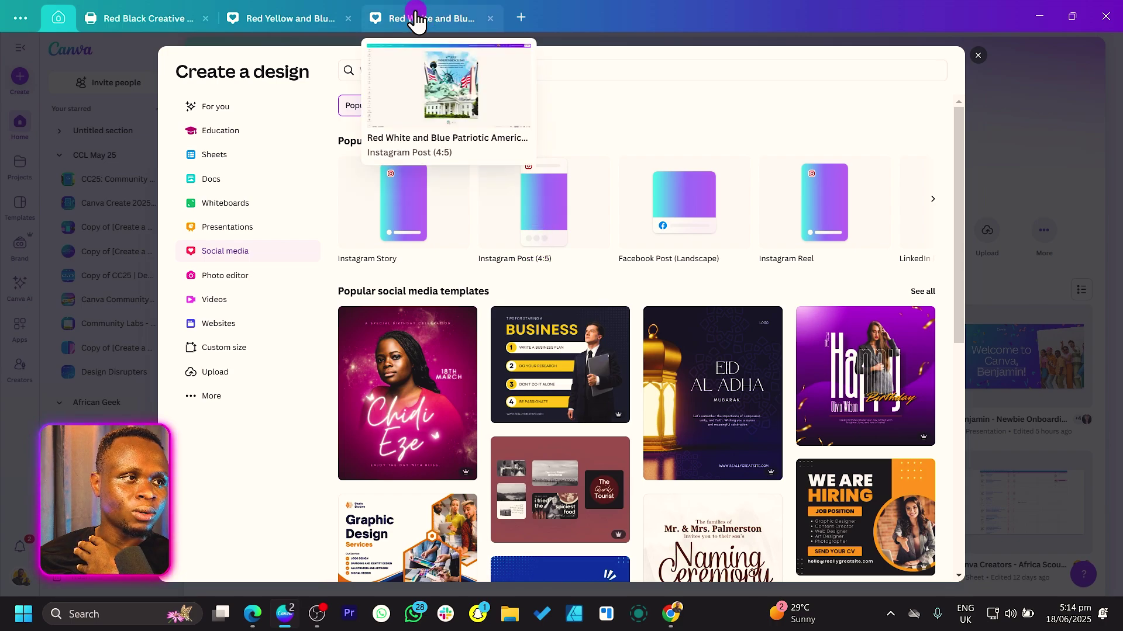
left_click(285, 17)
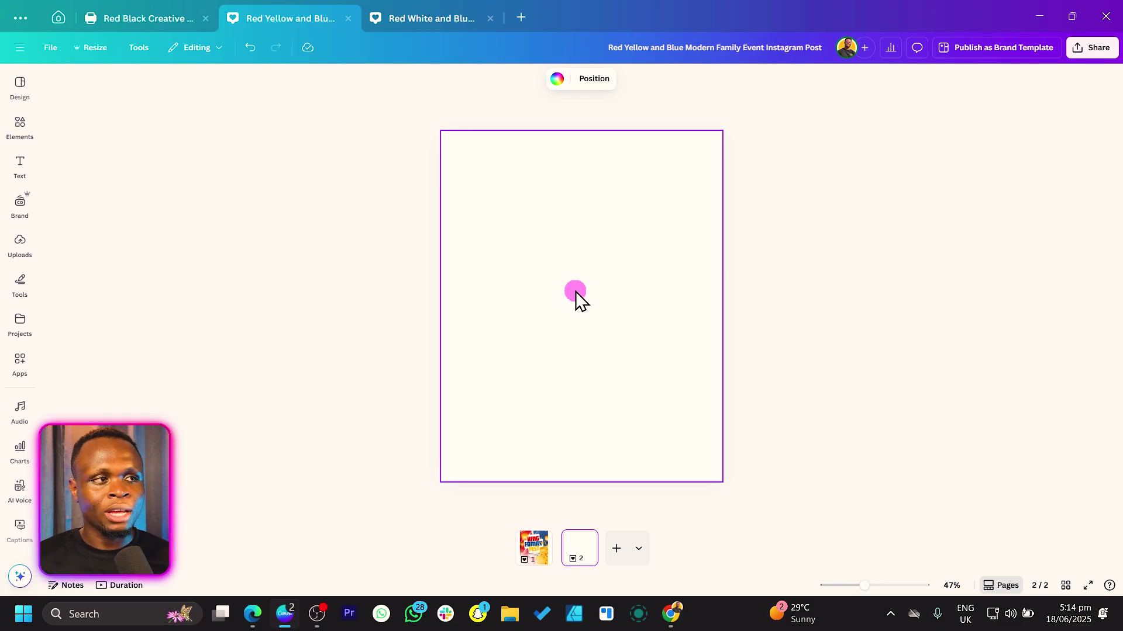
Step: Add a rectangle to blank page 2 and stretch it over the page's right part, beyond its upper and lower edges
left_click(510, 299)
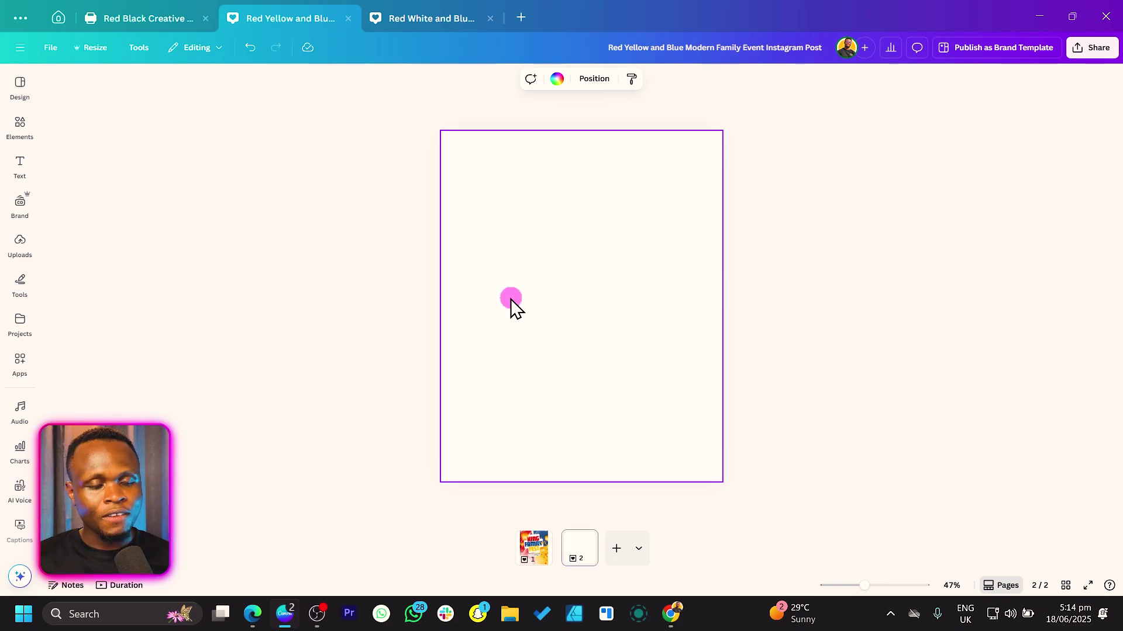
key("r")
left_click_drag(573, 328, 594, 388)
left_click_drag(634, 318, 720, 318)
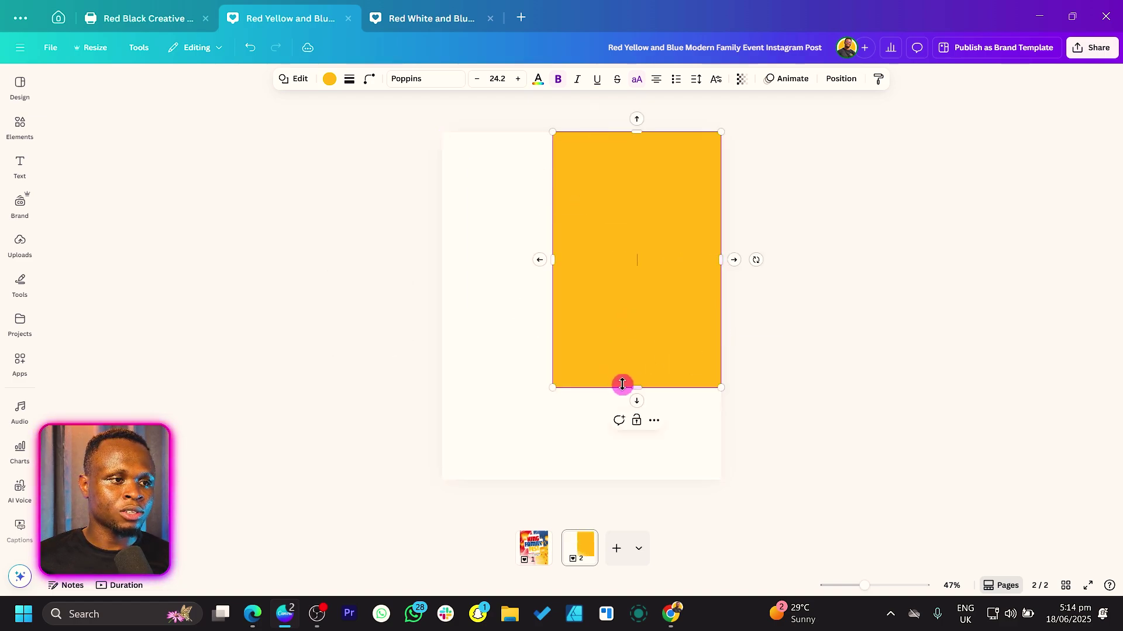
left_click_drag(623, 384, 635, 493)
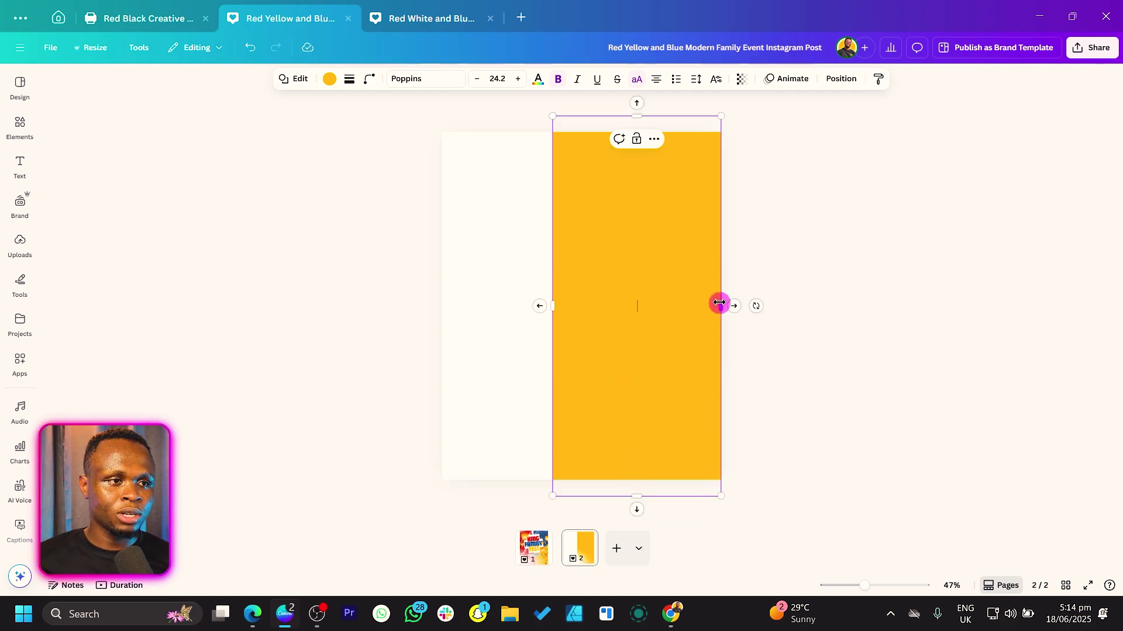
left_click_drag(719, 303, 745, 303)
Step: Duplicate the rectangle and shrink the copy to cover the page's upper-left area beside the tall rectangle
left_click_drag(637, 326, 589, 276)
key("ctrl+d")
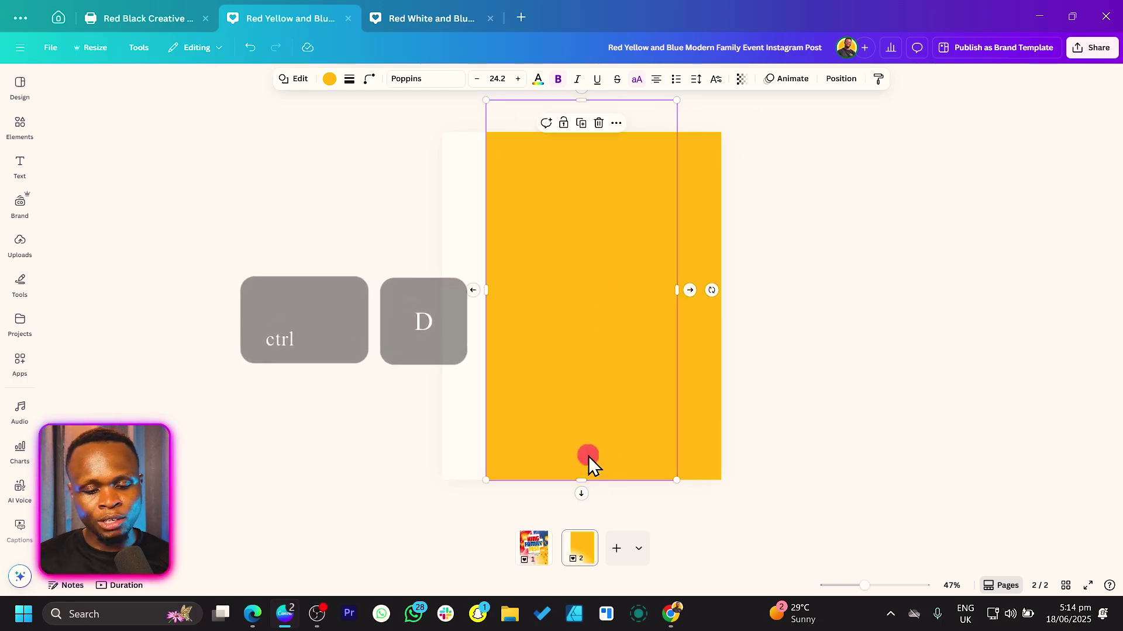
left_click_drag(675, 480, 615, 256)
left_click_drag(591, 218, 542, 249)
mouse_move(520, 299)
left_mouse_down()
mouse_move(514, 331)
mouse_move(518, 317)
left_mouse_up()
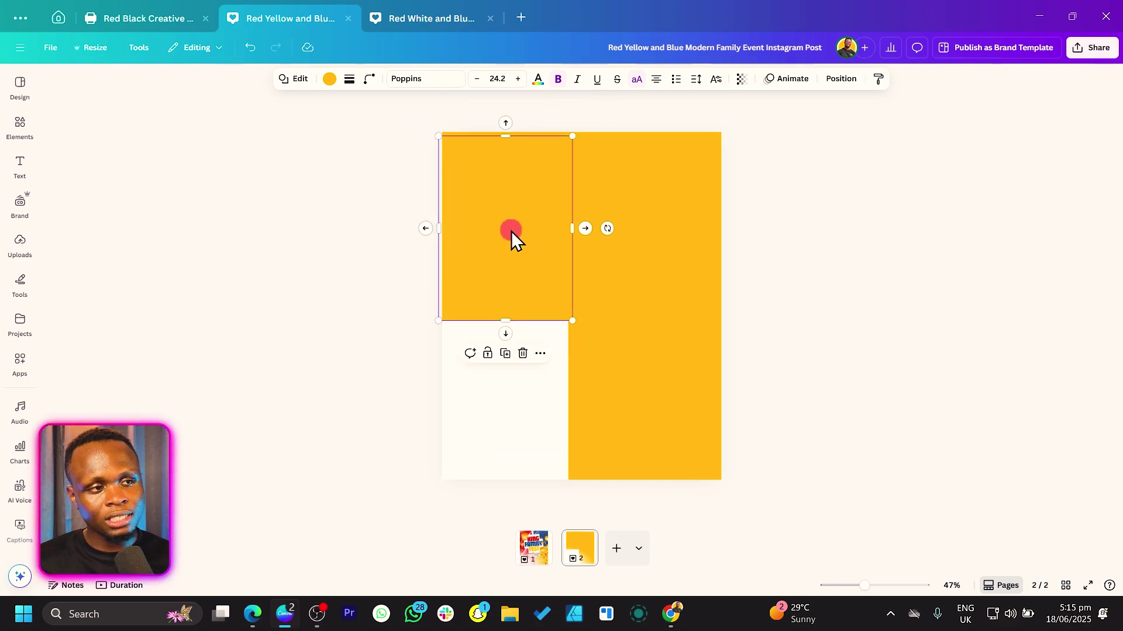
Step: Duplicate the upper-left rectangle and place the copy directly beneath it to fill the page's lower-left area
key("ctrl+d")
left_click_drag(511, 230, 507, 409)
left_click(810, 317)
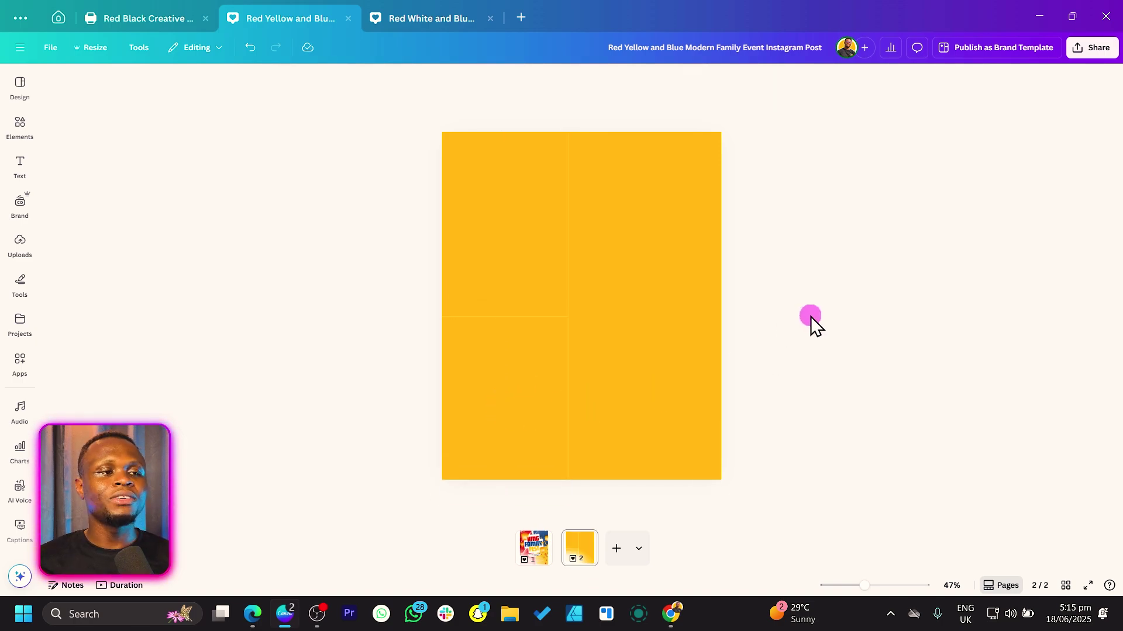
Step: Colour the tall right rectangle red and the lower-left rectangle dark blue, using the document colours
left_click(700, 286)
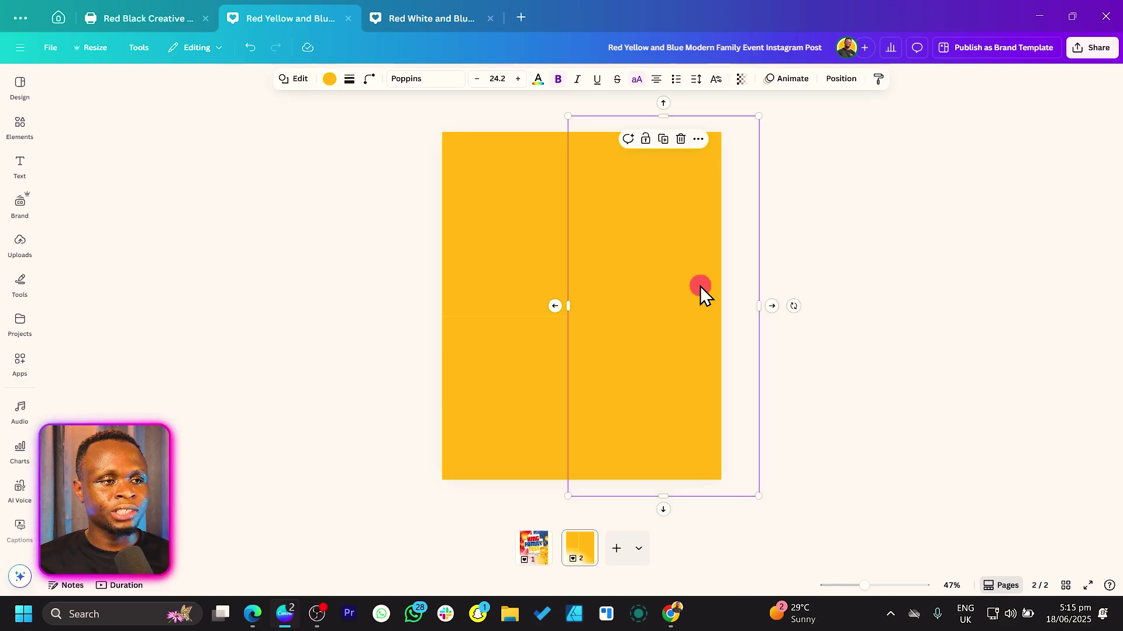
left_click(331, 78)
left_click(204, 166)
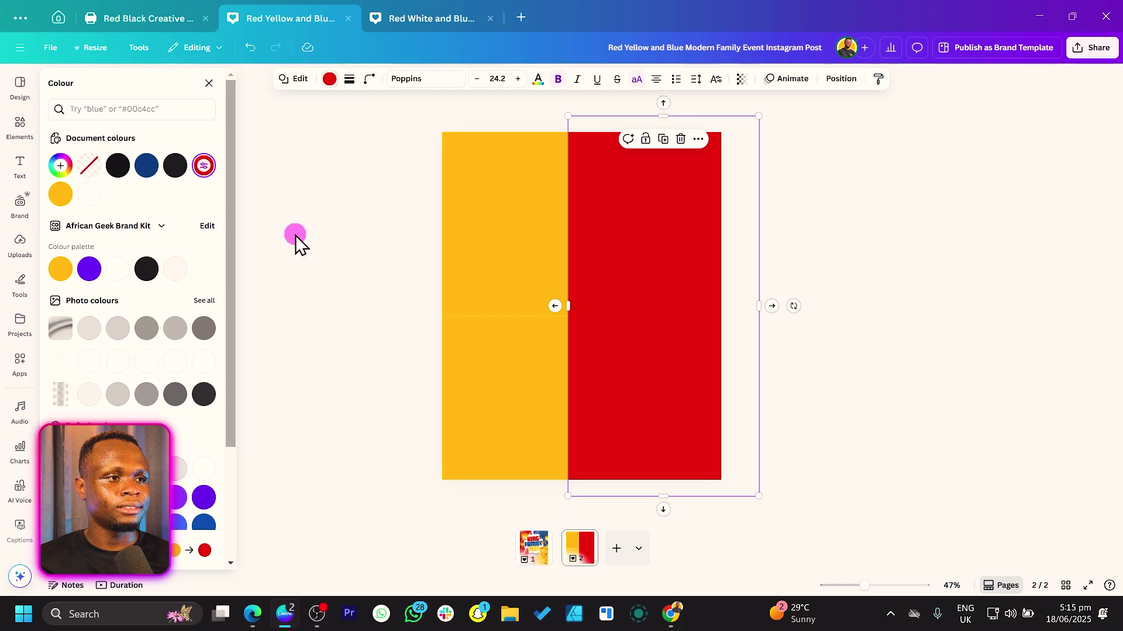
left_click(468, 384)
left_click(146, 165)
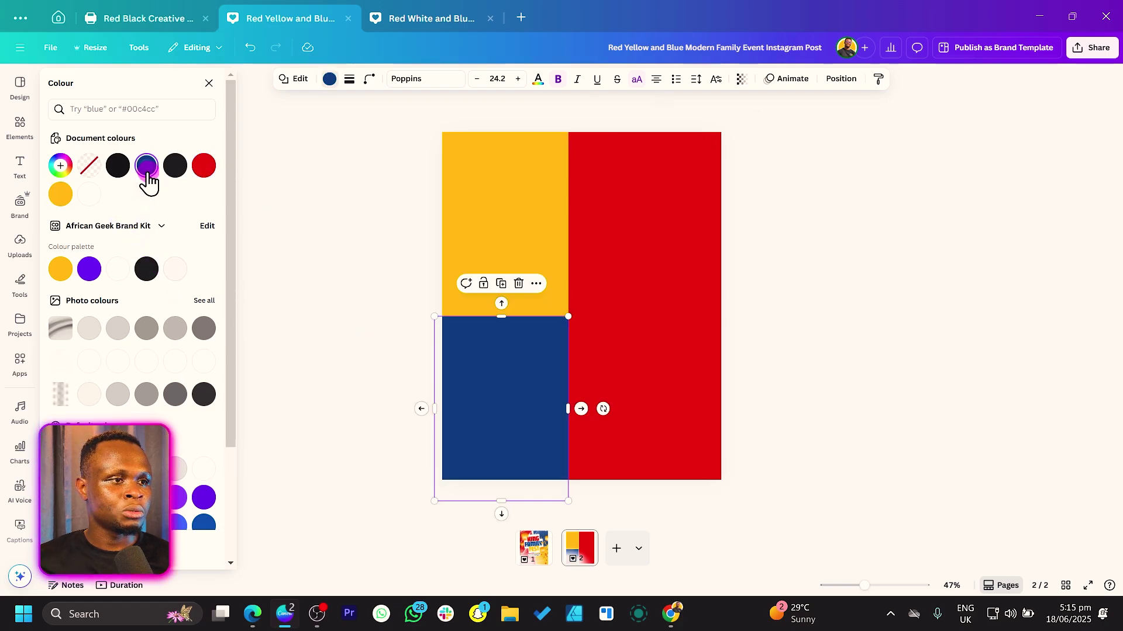
left_click(373, 166)
left_click(351, 156)
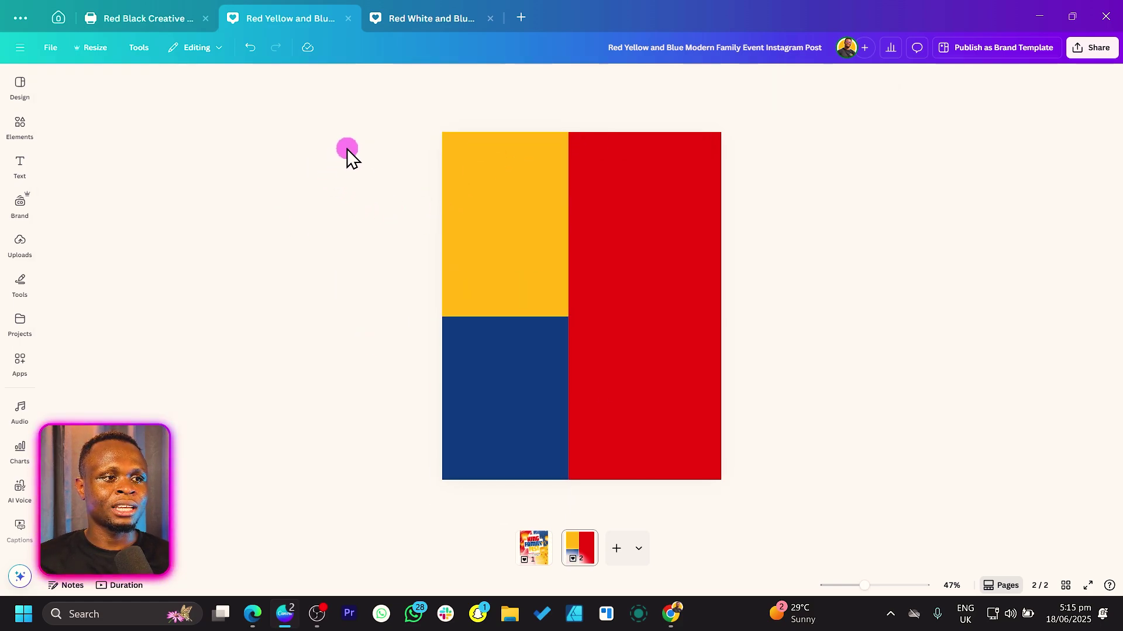
Step: Enlarge the three rectangles together beyond the page edges and rotate them about 10.5° clockwise so they still cover the page
left_click_drag(373, 141, 750, 436)
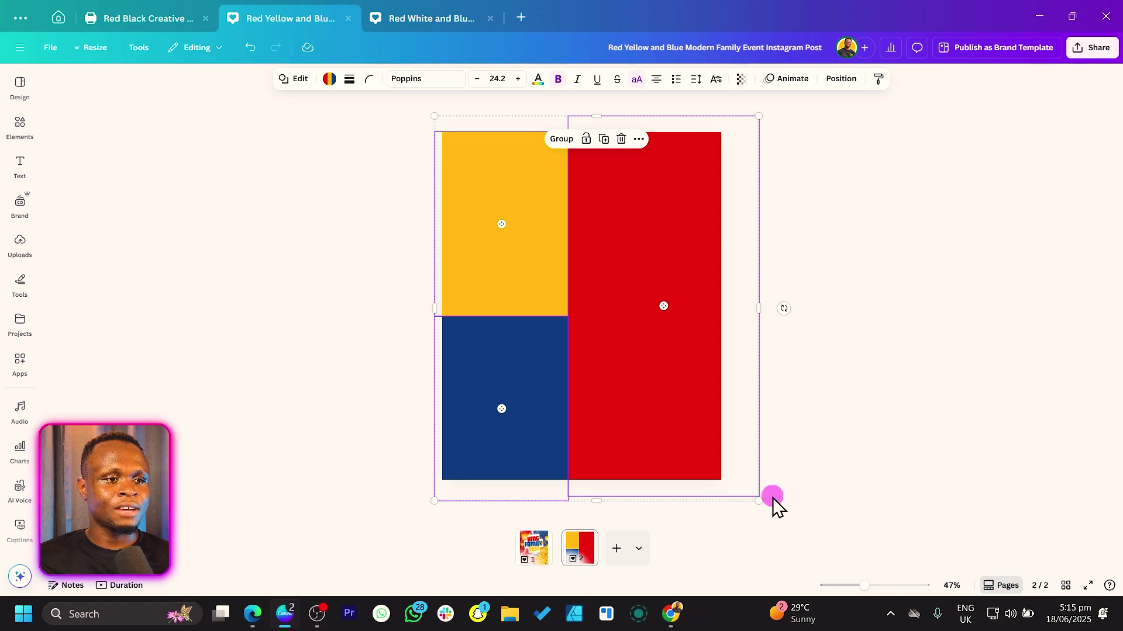
left_click_drag(758, 503, 771, 516)
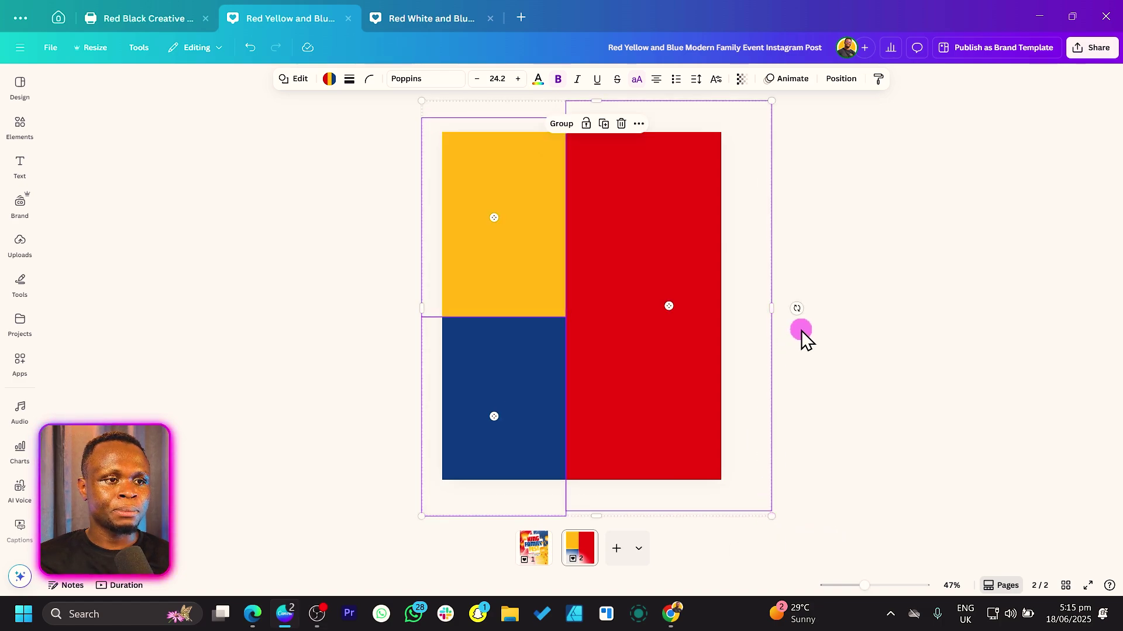
left_click_drag(797, 306, 801, 344)
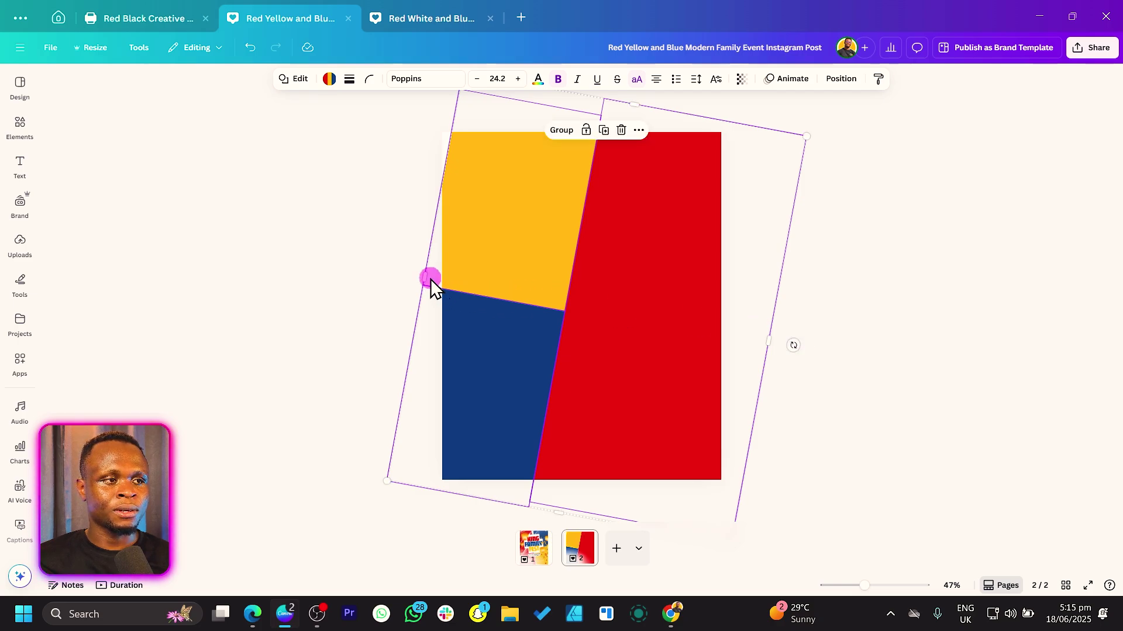
left_click_drag(422, 275, 409, 276)
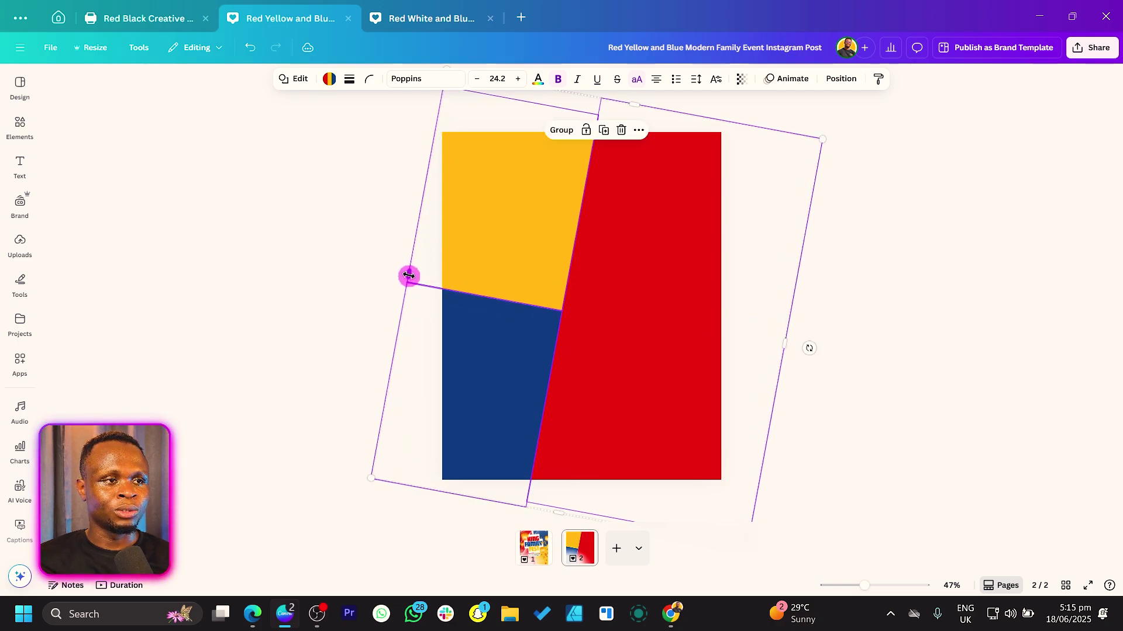
left_click_drag(507, 344, 510, 343)
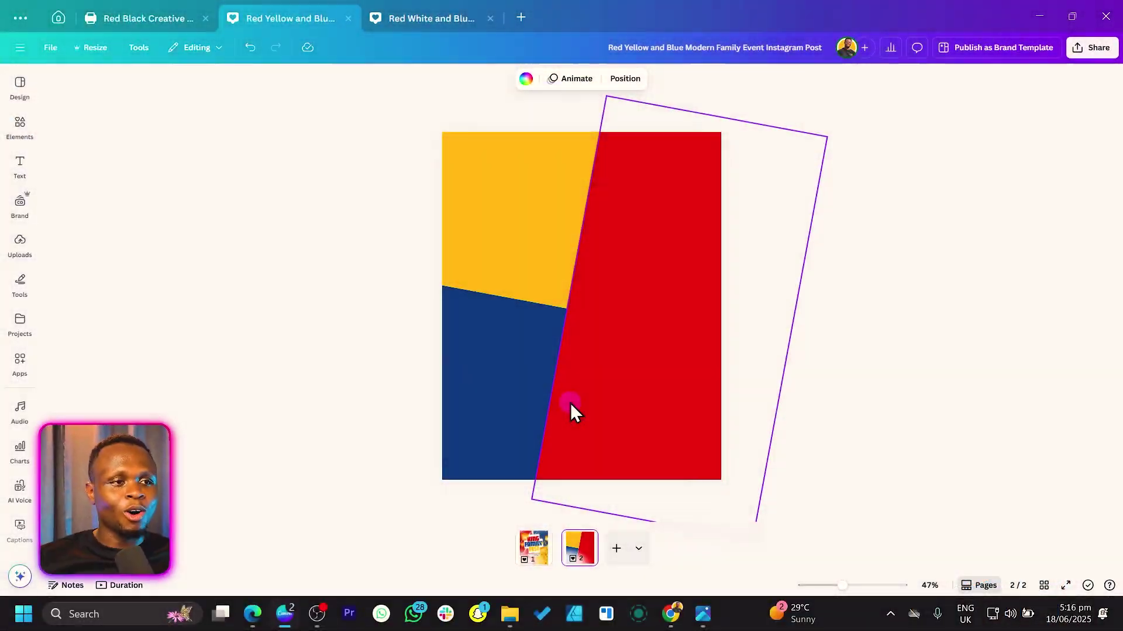
Step: Add the thin white zipper from a graphics search for "zipper" and tilt it about 9° along the red rectangle's diagonal edge
left_click(20, 126)
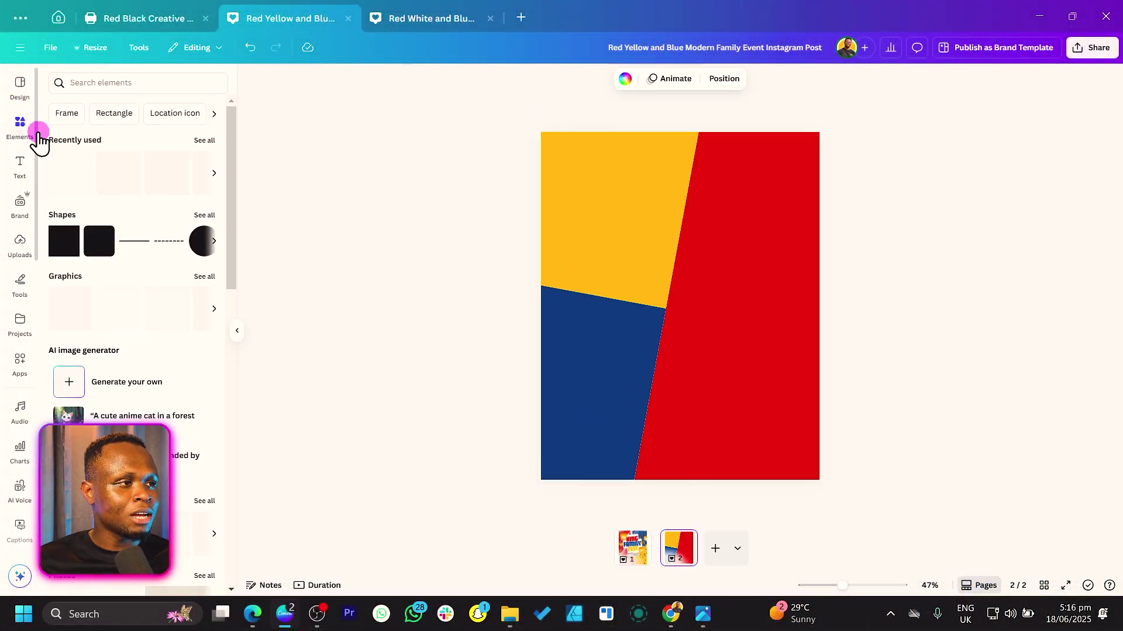
left_click(154, 84)
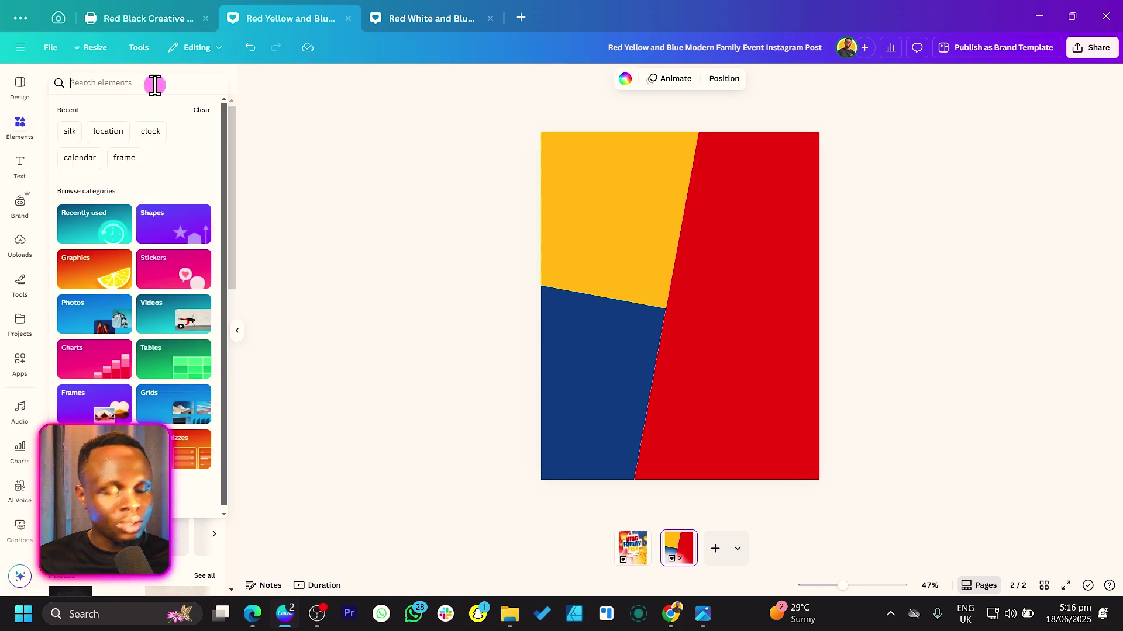
type("zip")
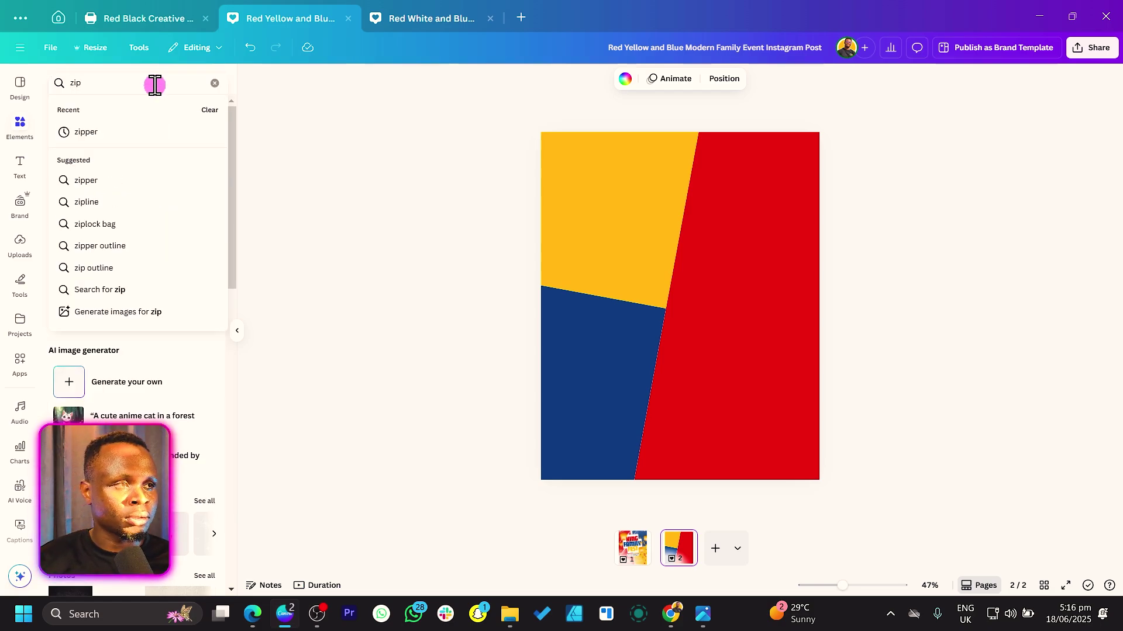
left_click(146, 132)
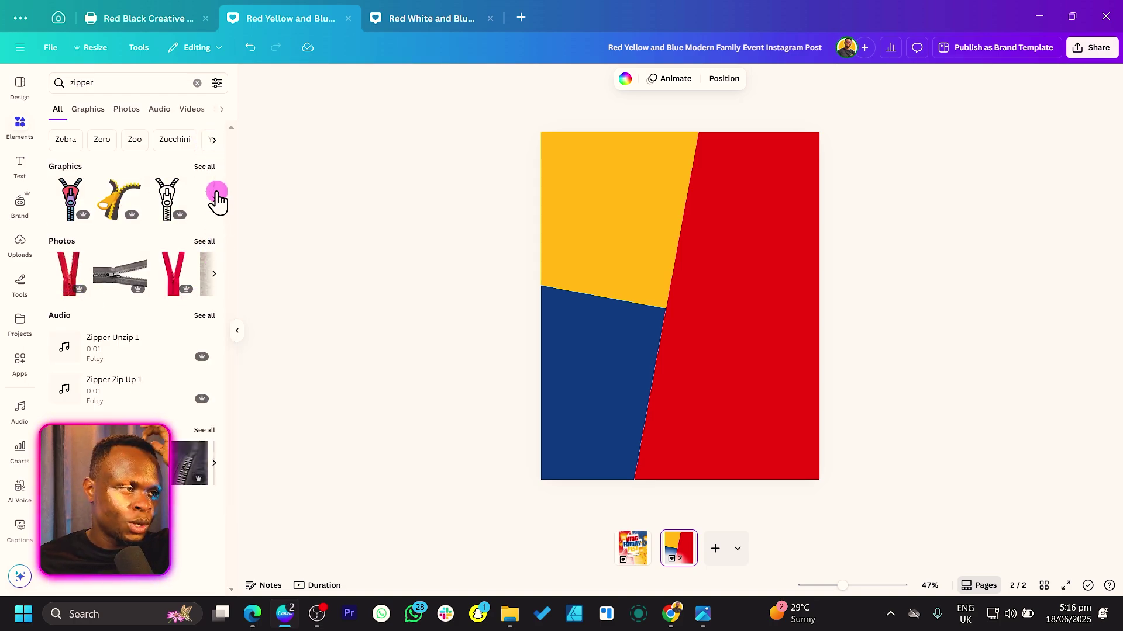
left_click(206, 166)
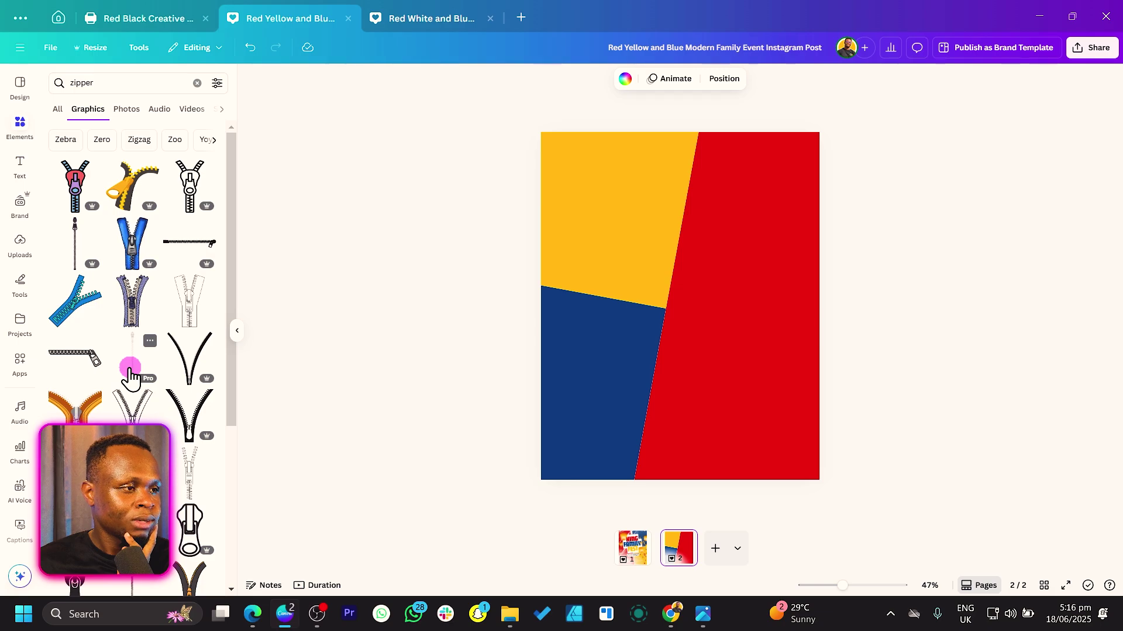
left_click(130, 375)
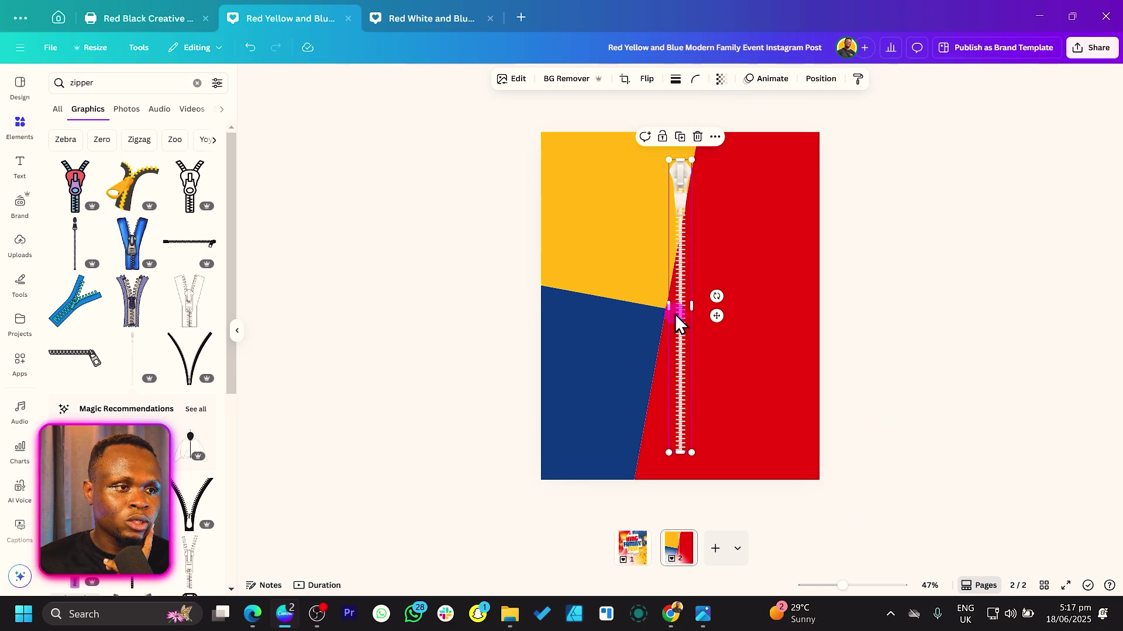
left_click_drag(686, 316, 760, 316)
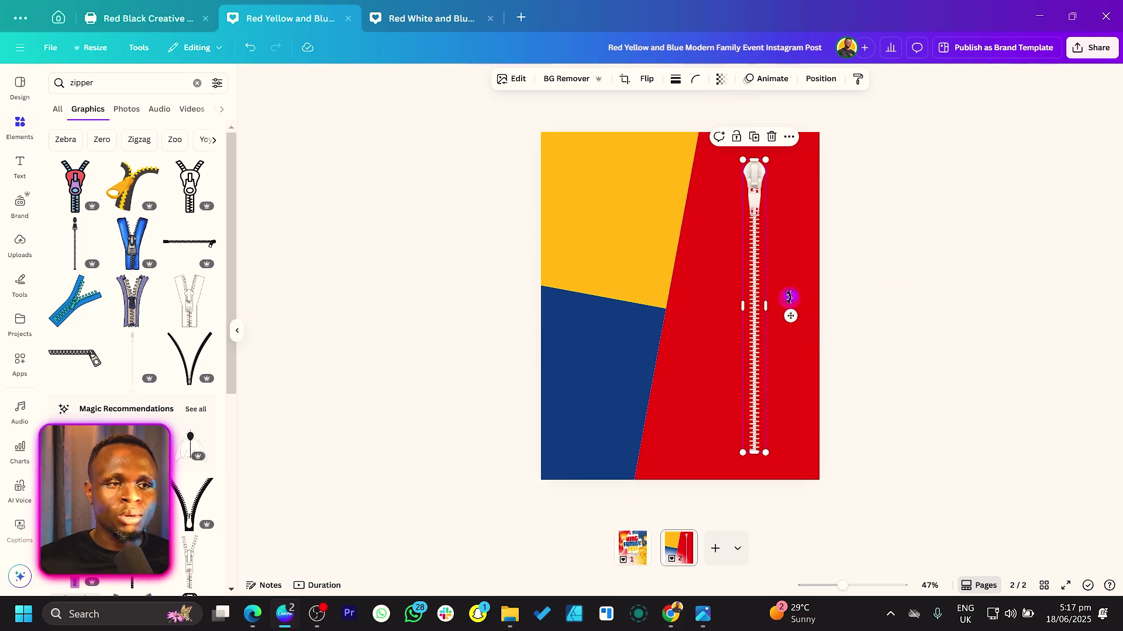
left_click_drag(790, 296, 682, 218)
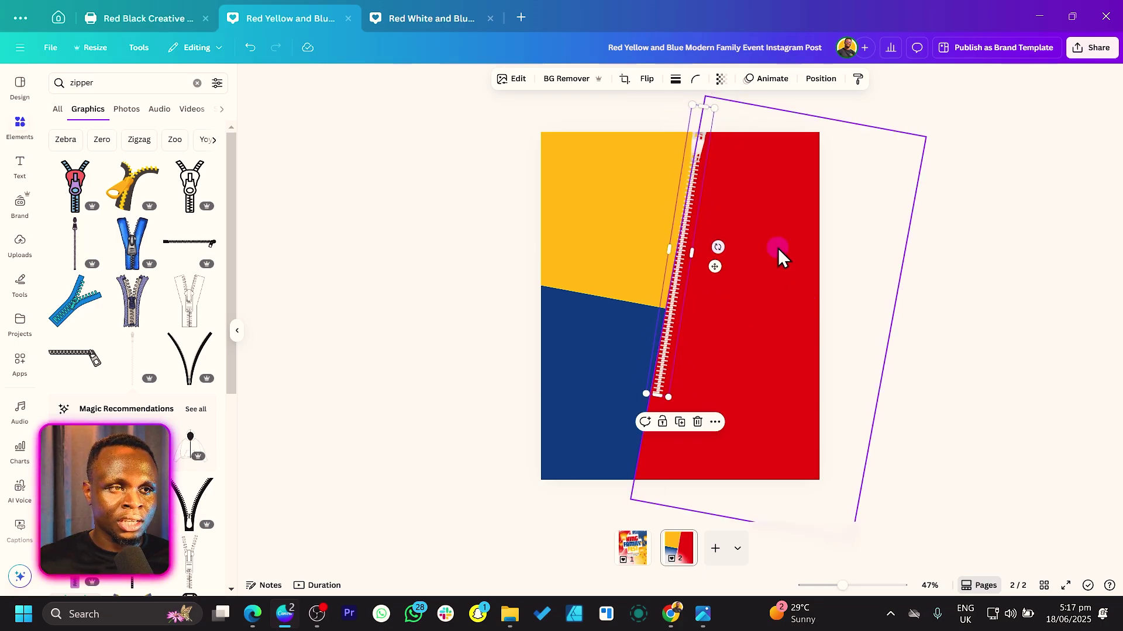
Step: Set the zipper's rotation to 10.5° to match the red rectangle and enlarge it to about 118.6 × 1530.2 px along the diagonal seam
left_click(744, 339)
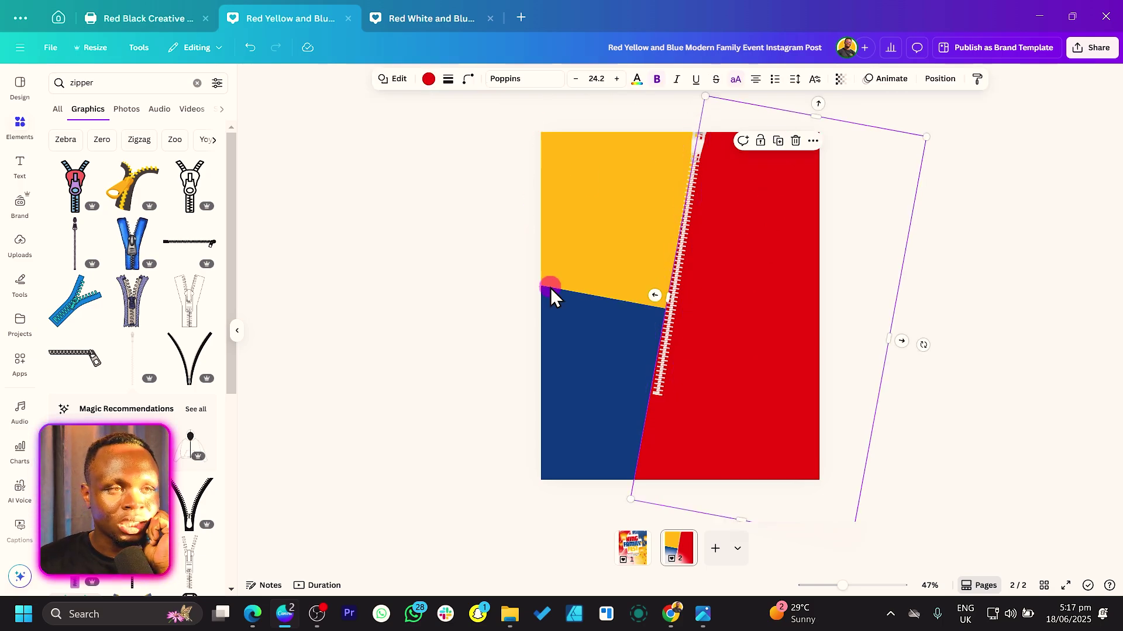
left_click(952, 82)
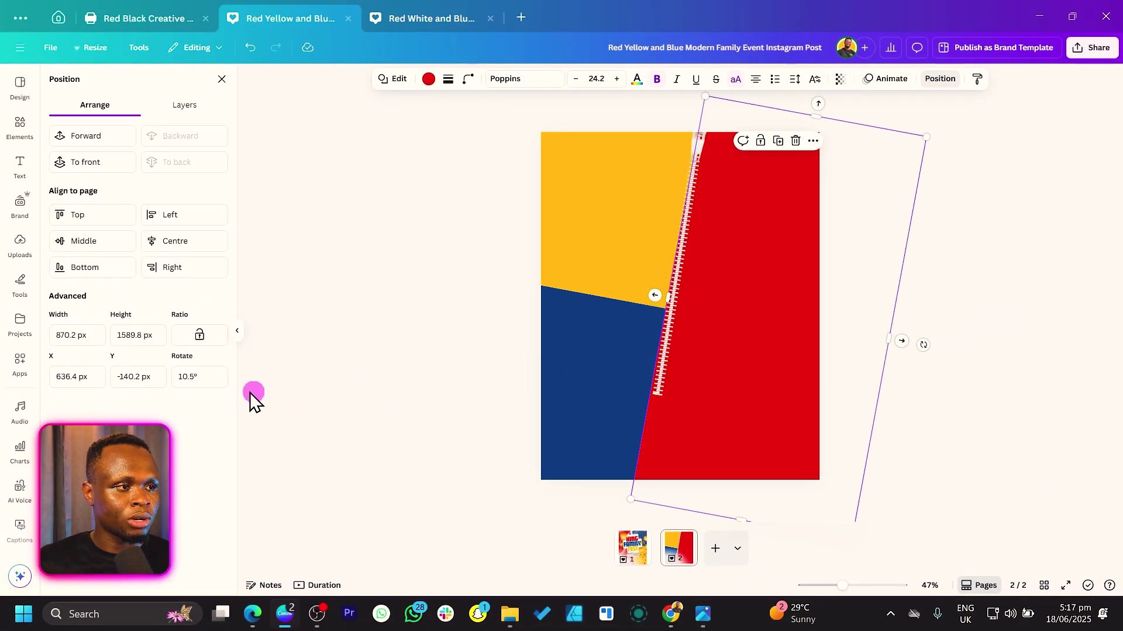
left_click(666, 367)
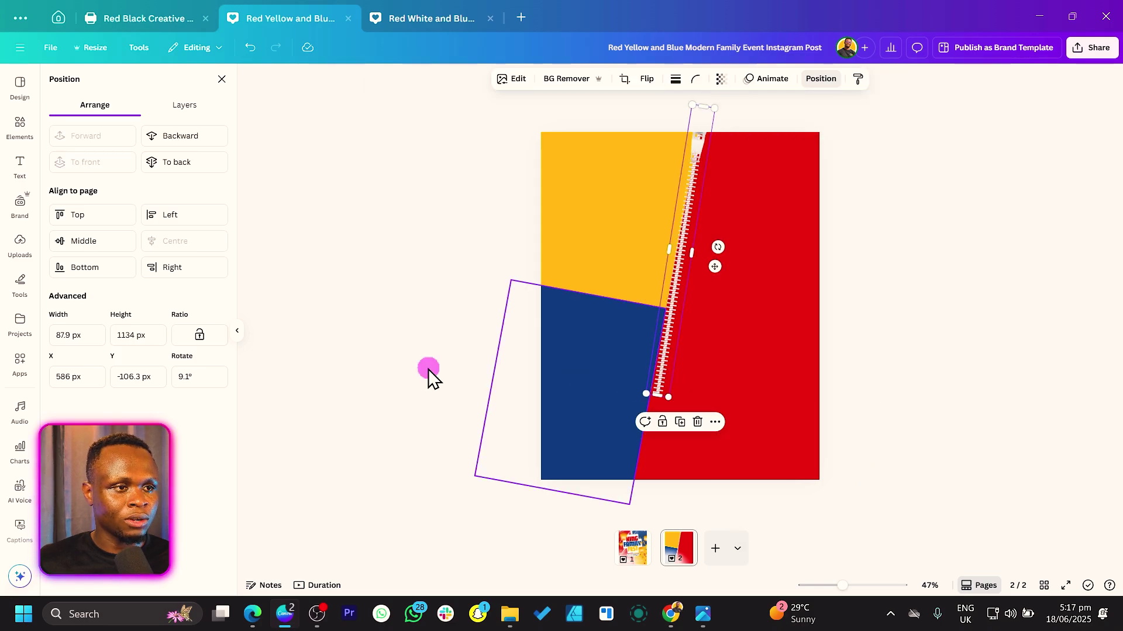
left_click(209, 378)
type("10.5")
key("Return")
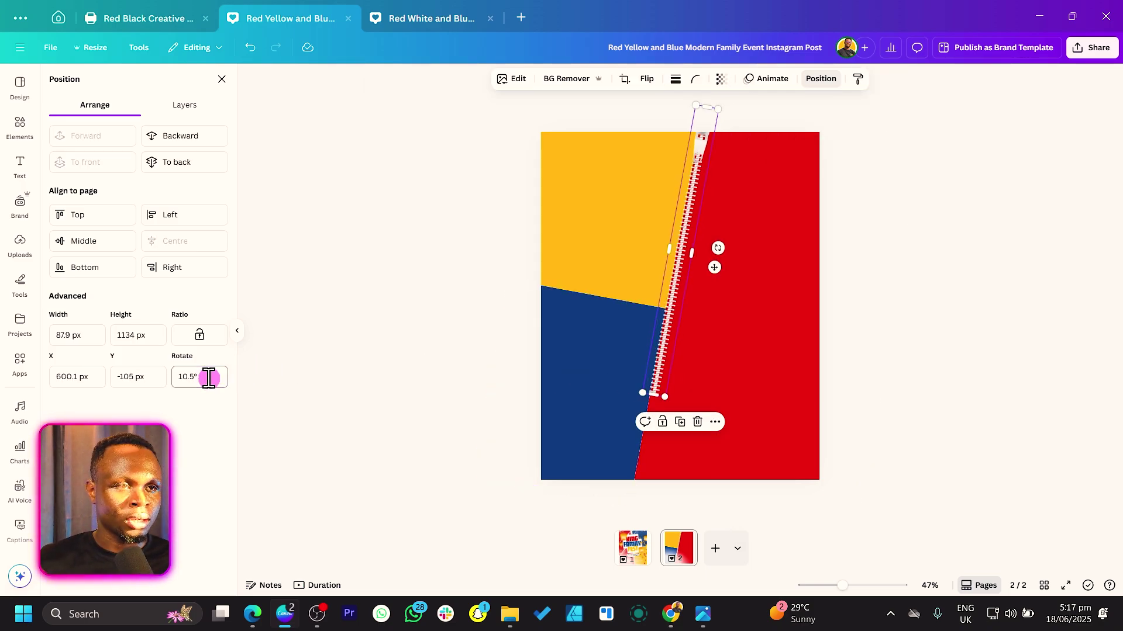
left_click_drag(642, 403, 616, 491)
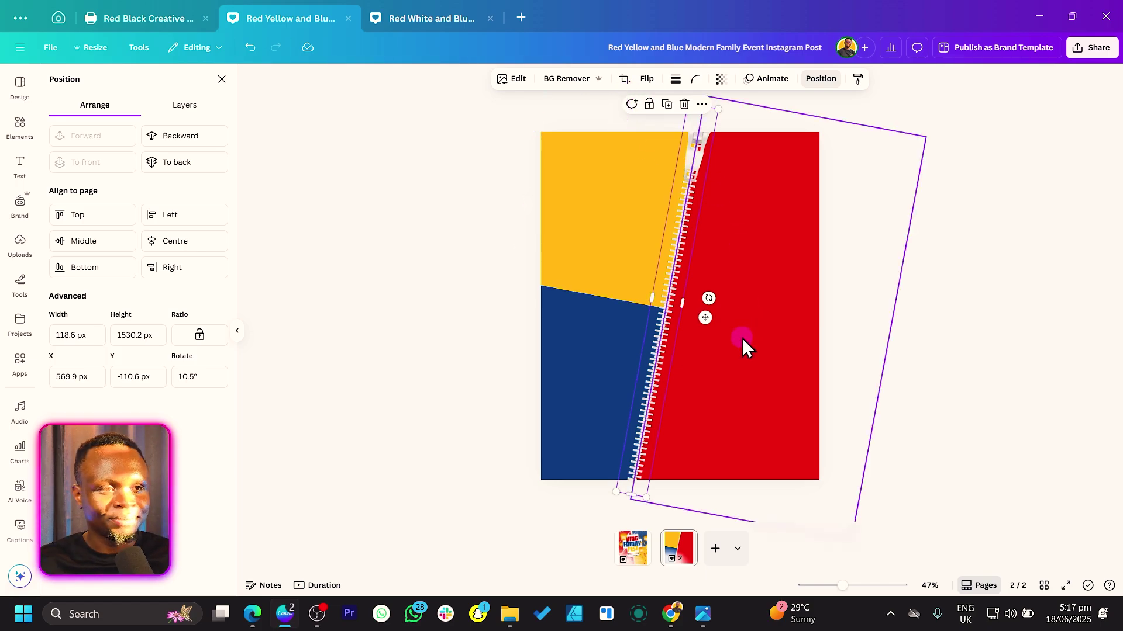
Step: Duplicate the zipper, rotate the copy to about -78.8° and place it along the seam between the yellow and blue rectangles
left_click_drag(677, 303, 580, 273)
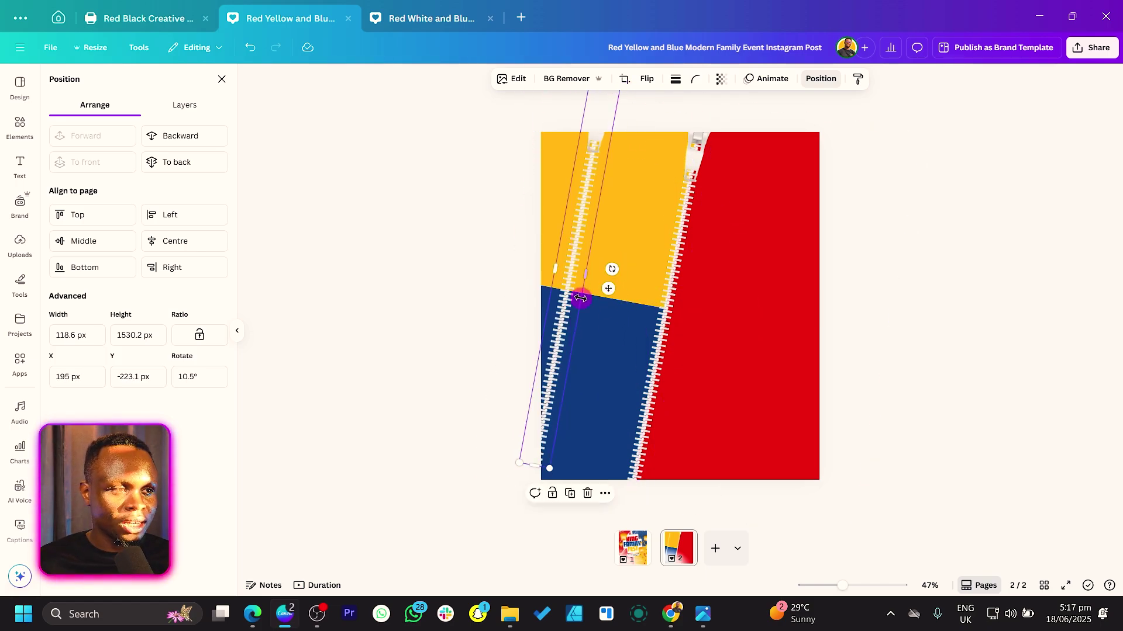
left_click(623, 353)
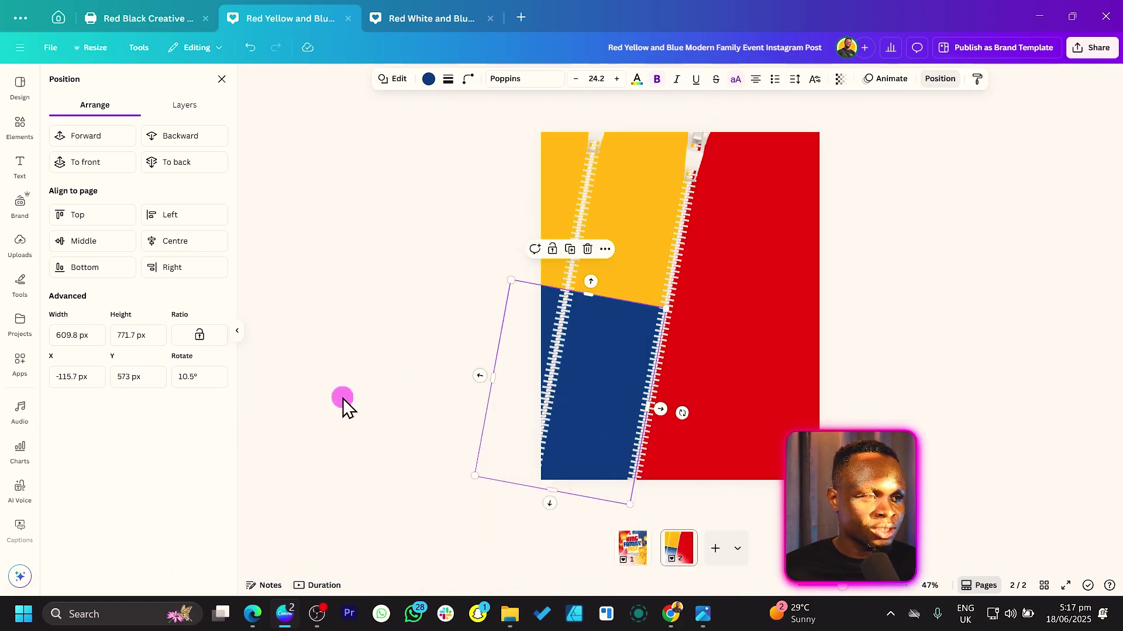
left_click(619, 296)
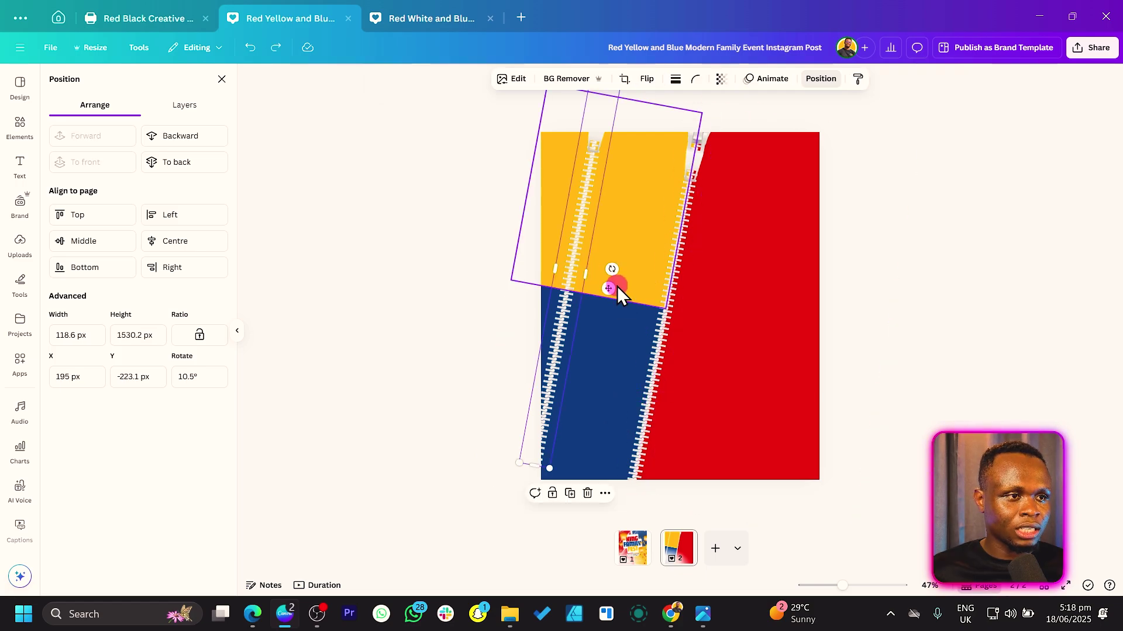
left_click_drag(614, 267, 527, 274)
left_click_drag(753, 344, 752, 330)
left_click_drag(681, 310, 612, 304)
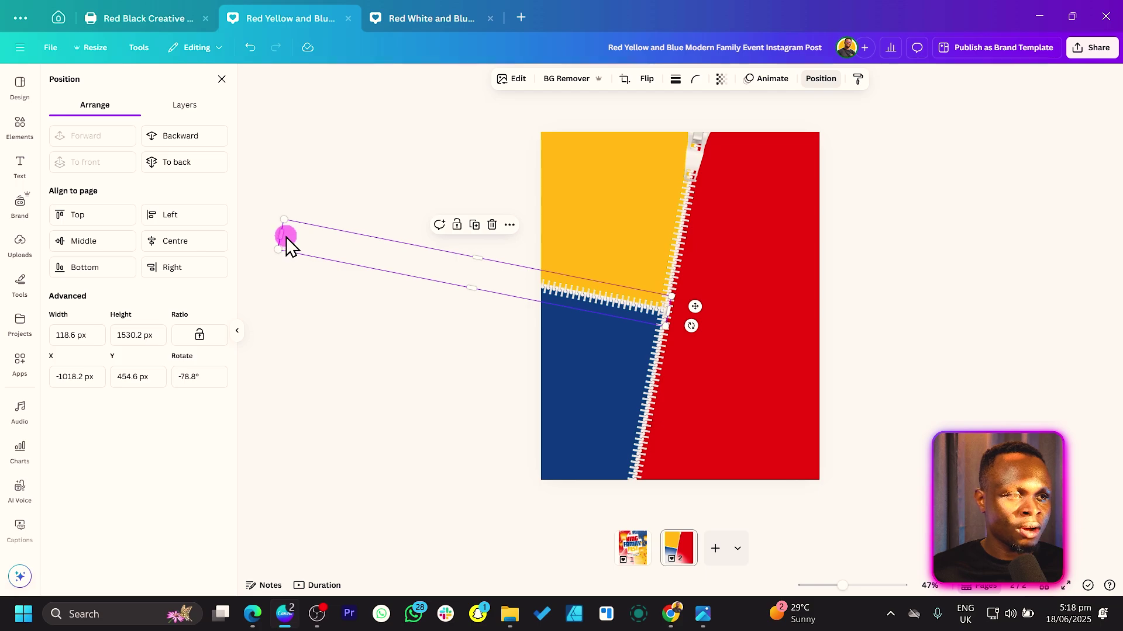
Step: Crop the duplicated zipper between the yellow and blue rectangles to about 648.1 px long
left_click_drag(286, 241, 504, 279)
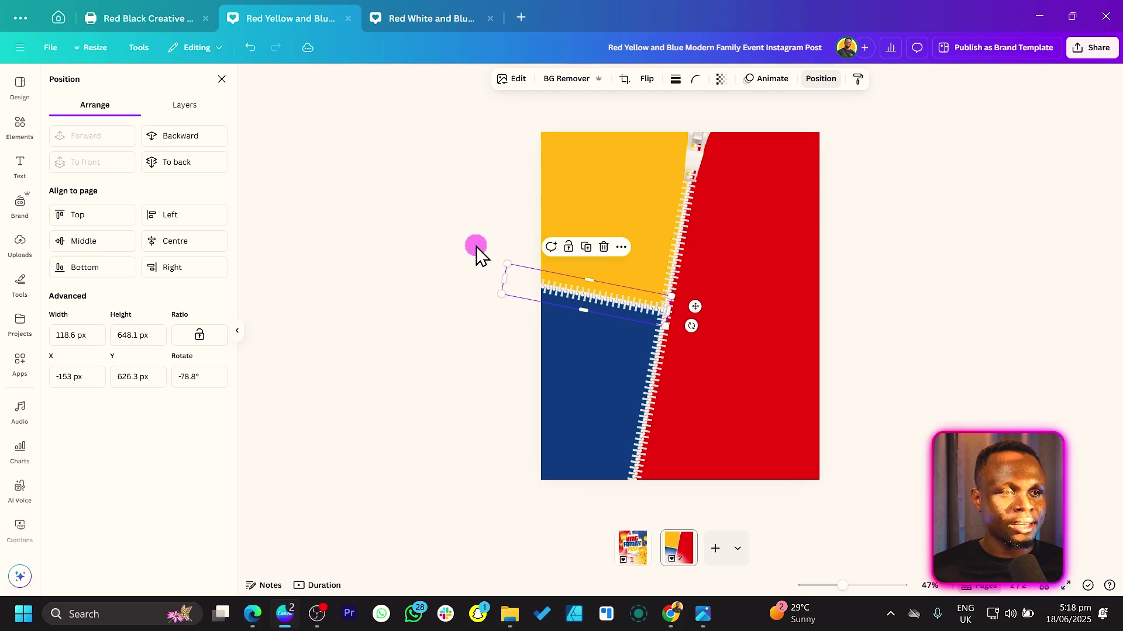
left_click(459, 231)
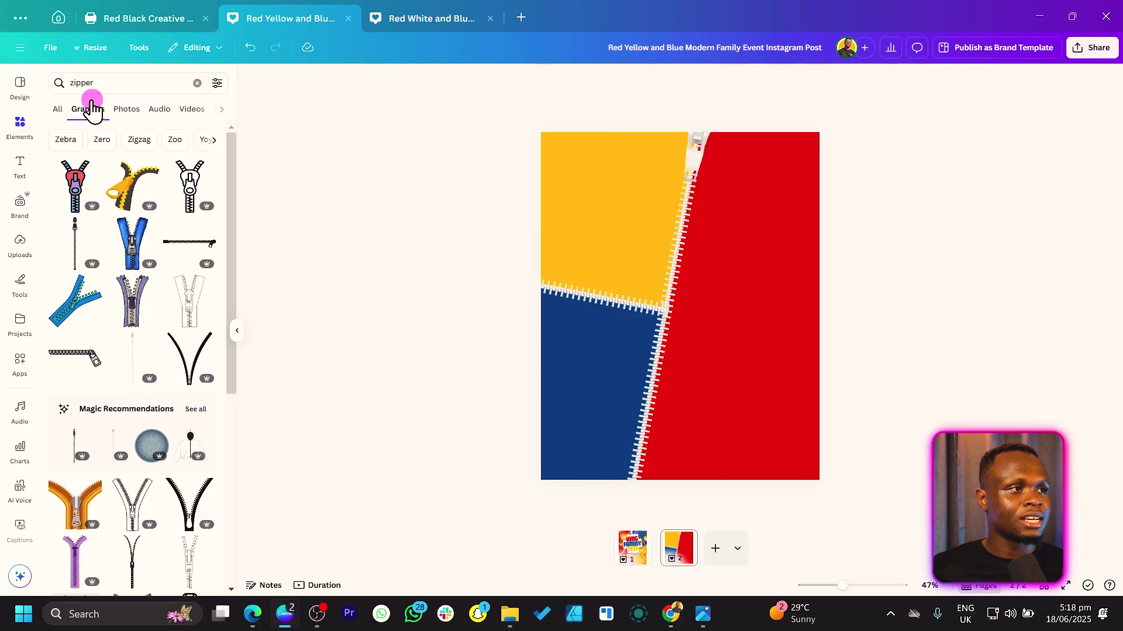
Step: Search the elements library for "rubber" and check the graphics and photo results
left_click(126, 83)
type("rubber")
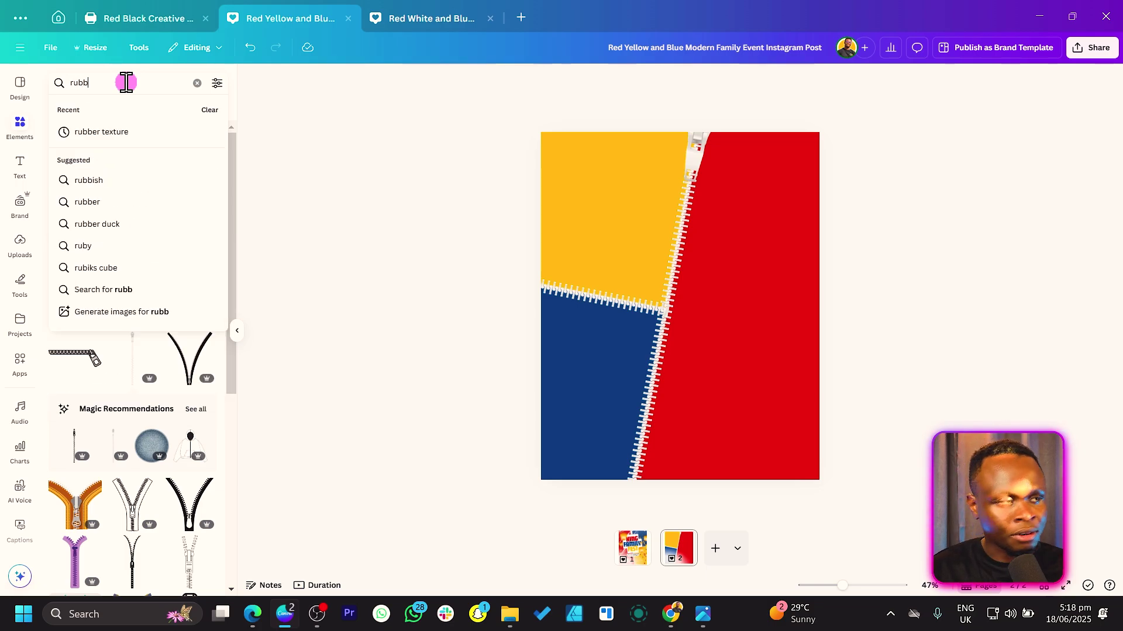
key("Return")
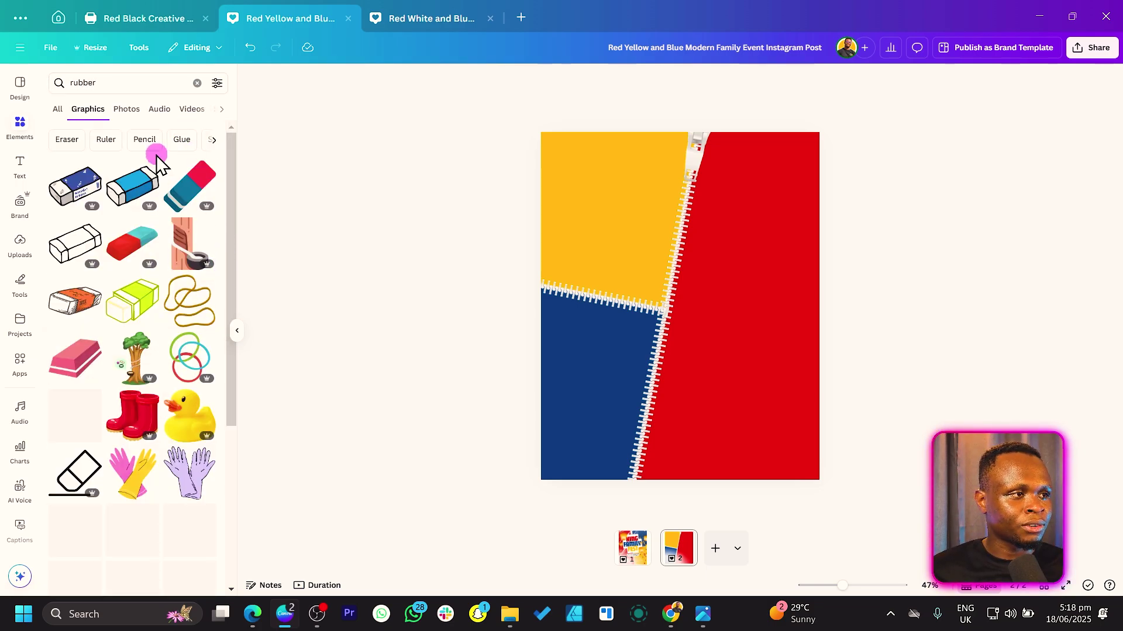
left_click(106, 110)
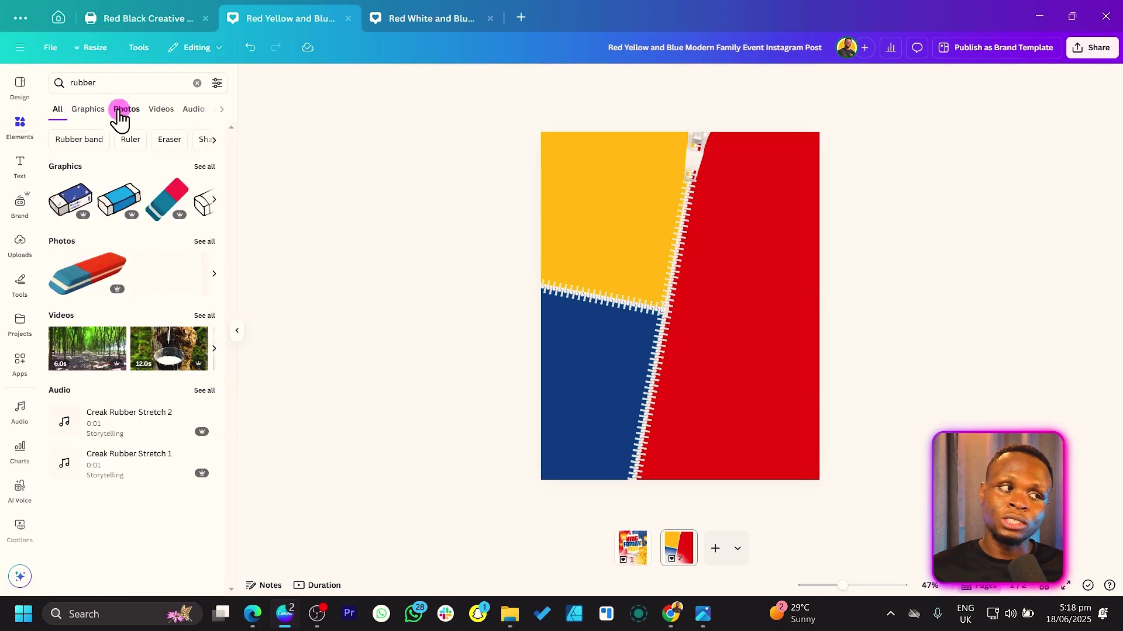
left_click(121, 112)
Step: Add a transparent plastic wrap texture from a graphics search for "plastic" and enlarge it beyond the page edges
left_click(138, 86)
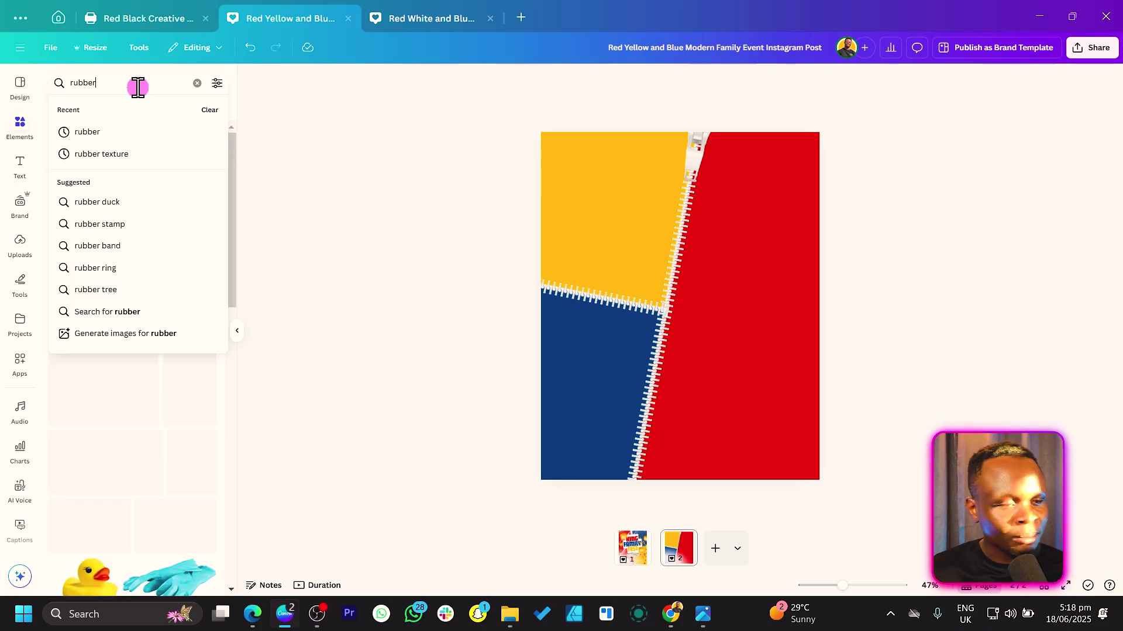
type("plastic")
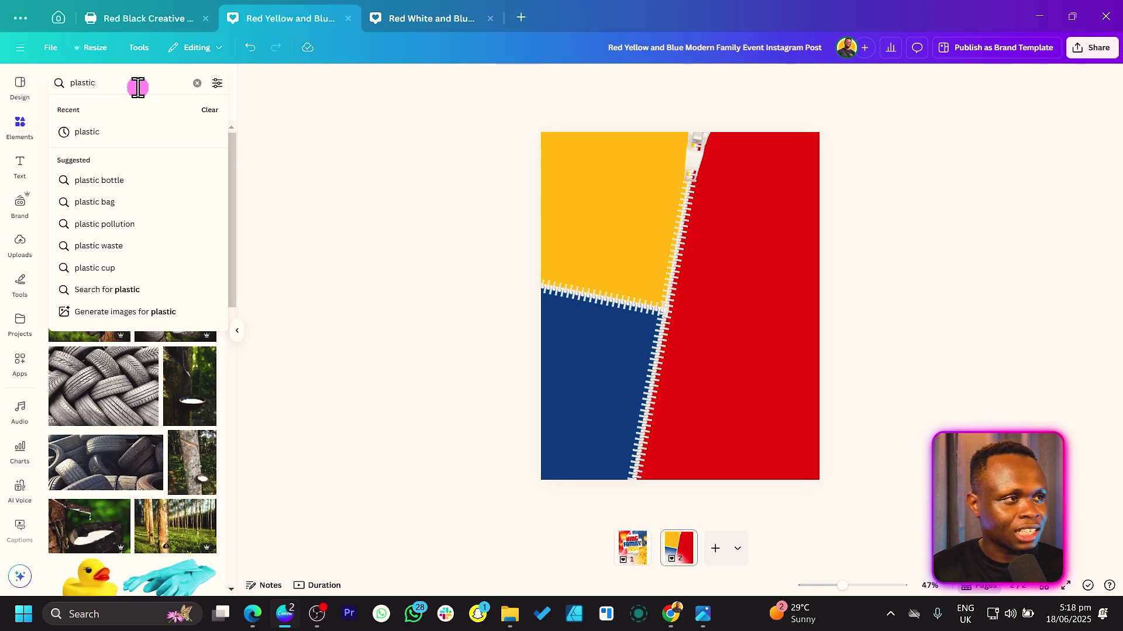
key("Return")
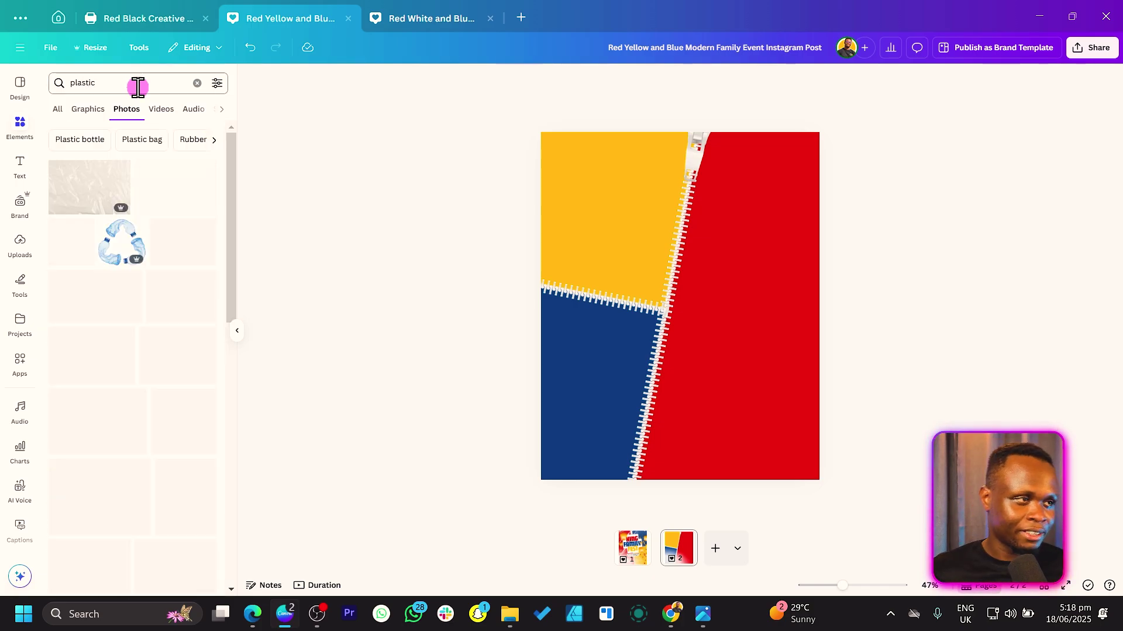
left_click(92, 111)
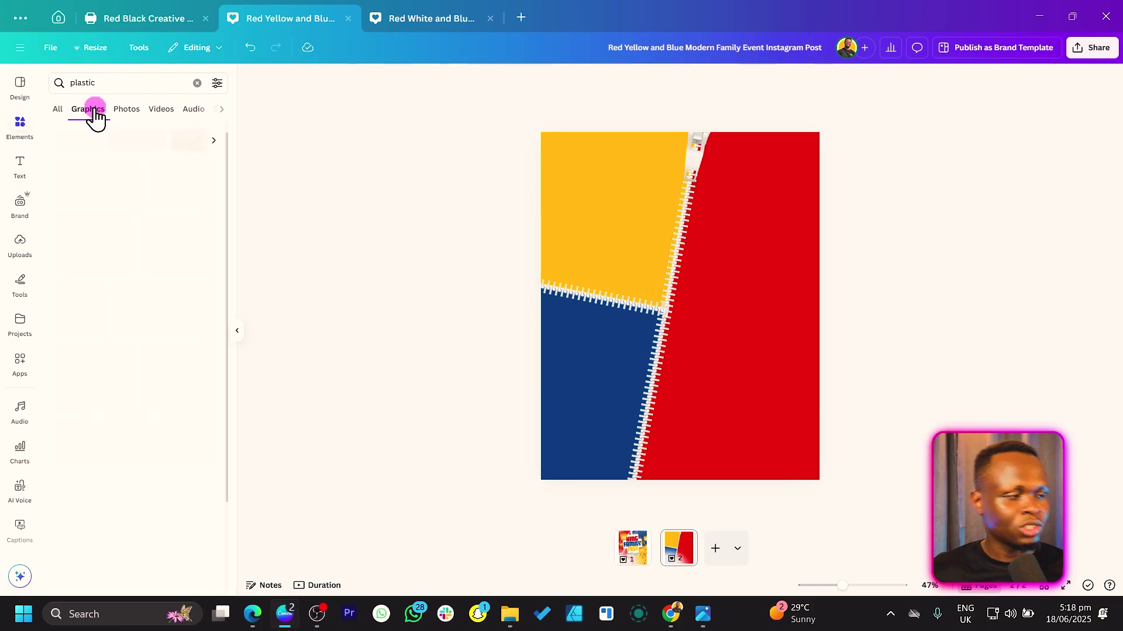
left_click(103, 237)
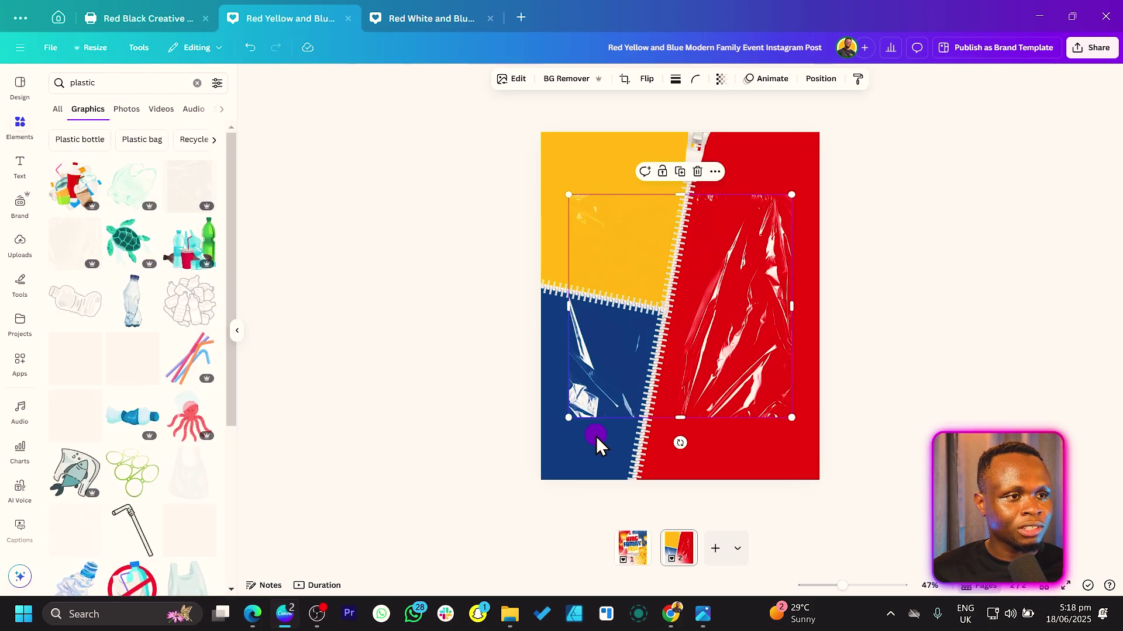
left_click_drag(569, 416, 521, 523)
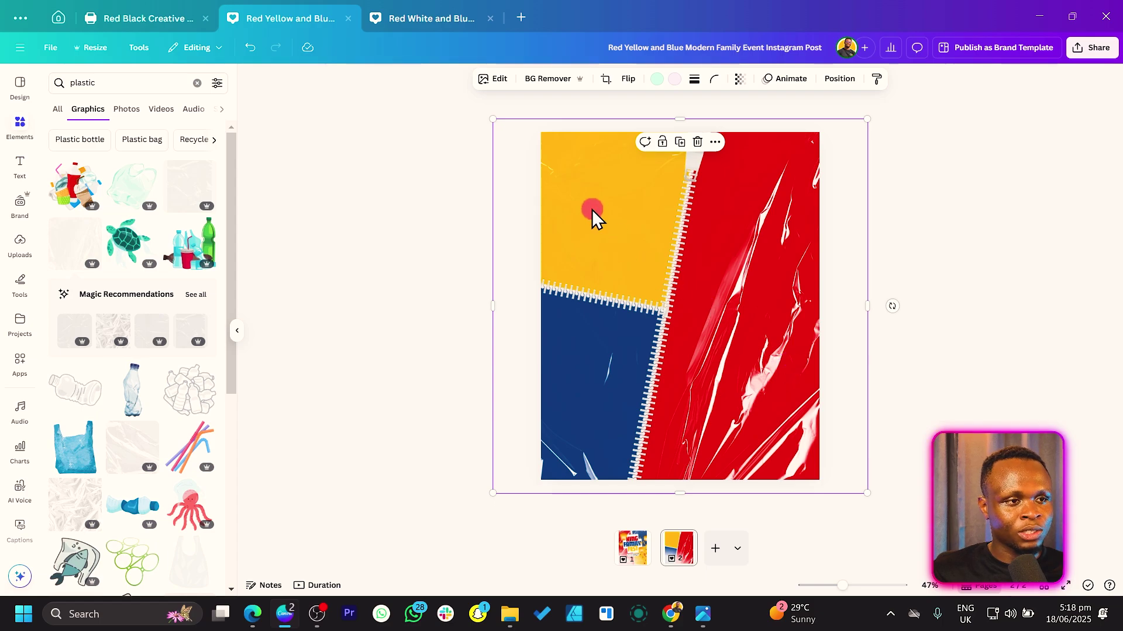
Step: Flip the plastic wrap texture horizontally and vertically so its creases fall over the yellow and blue areas
left_click(620, 82)
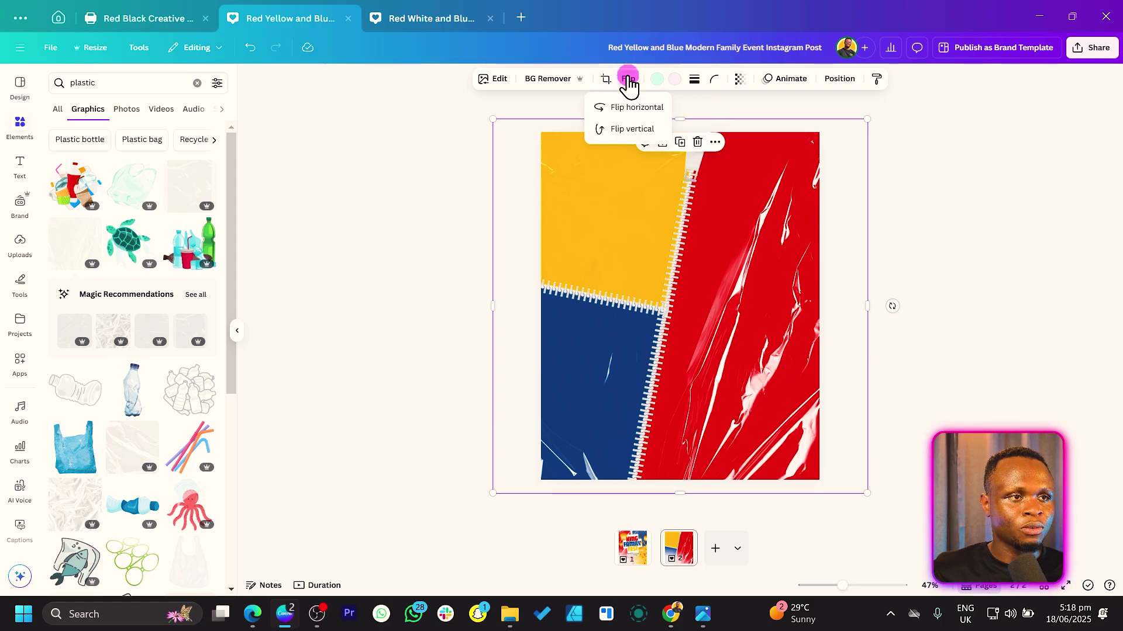
left_click(634, 108)
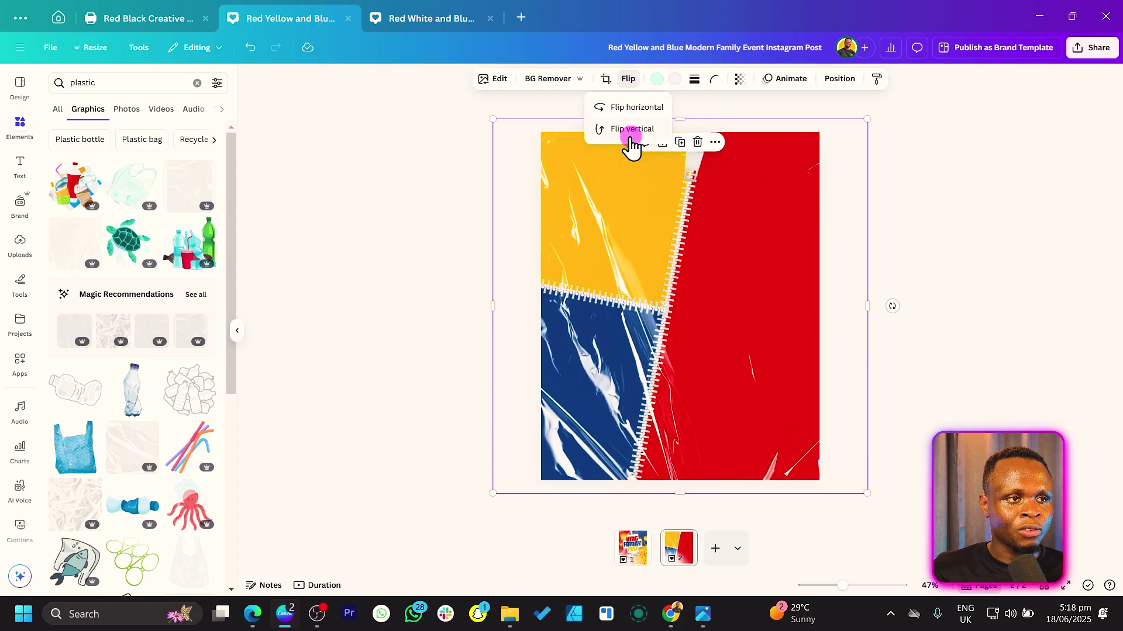
left_click(631, 129)
left_click(418, 214)
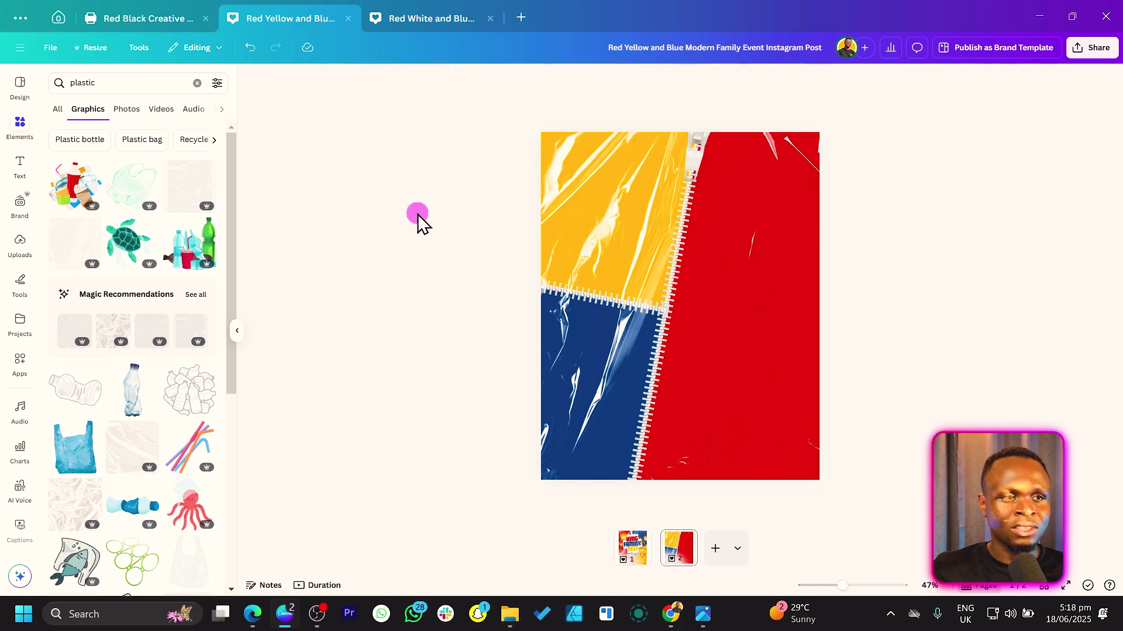
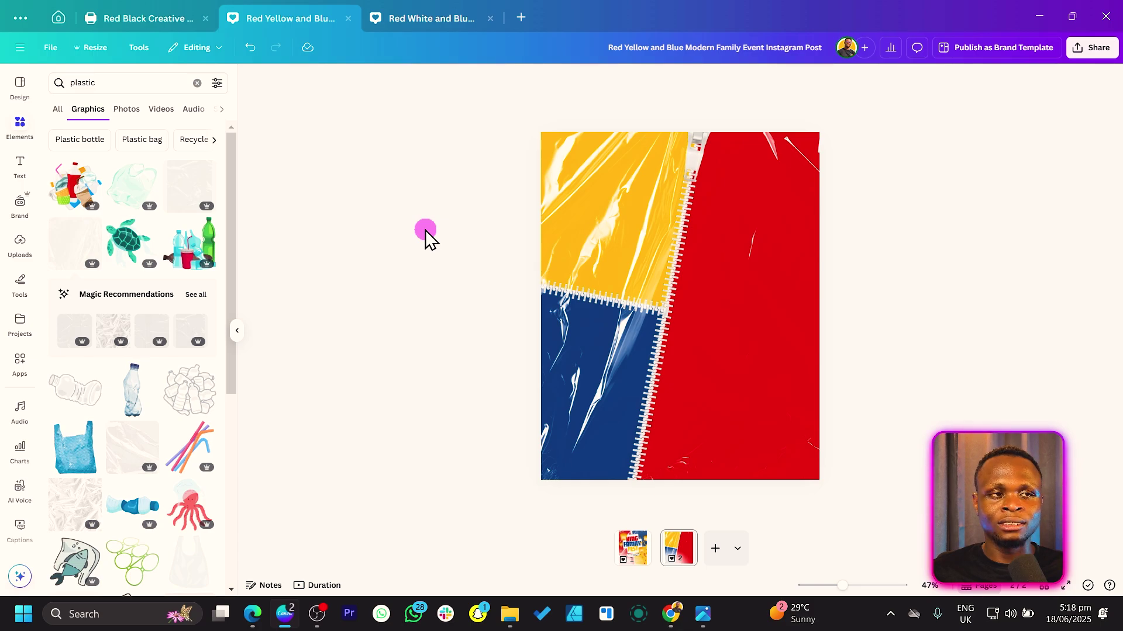
Step: Add the title "King Family Fest" on three lines, enlarge it to font size 145 and place it in the page's upper half
key("t")
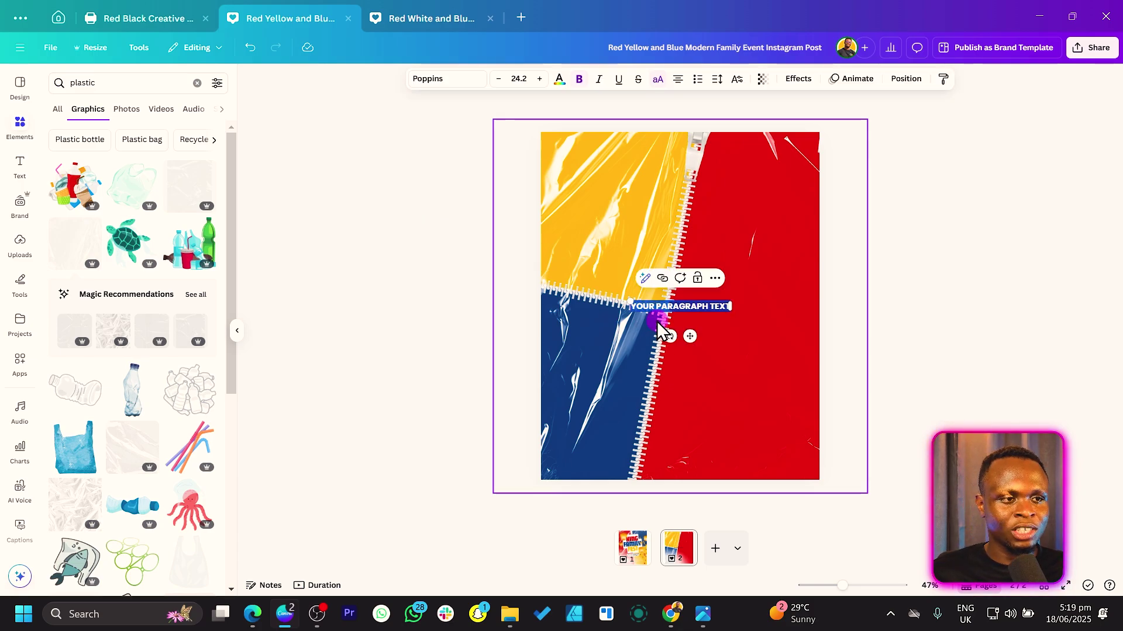
left_click_drag(692, 334, 697, 257)
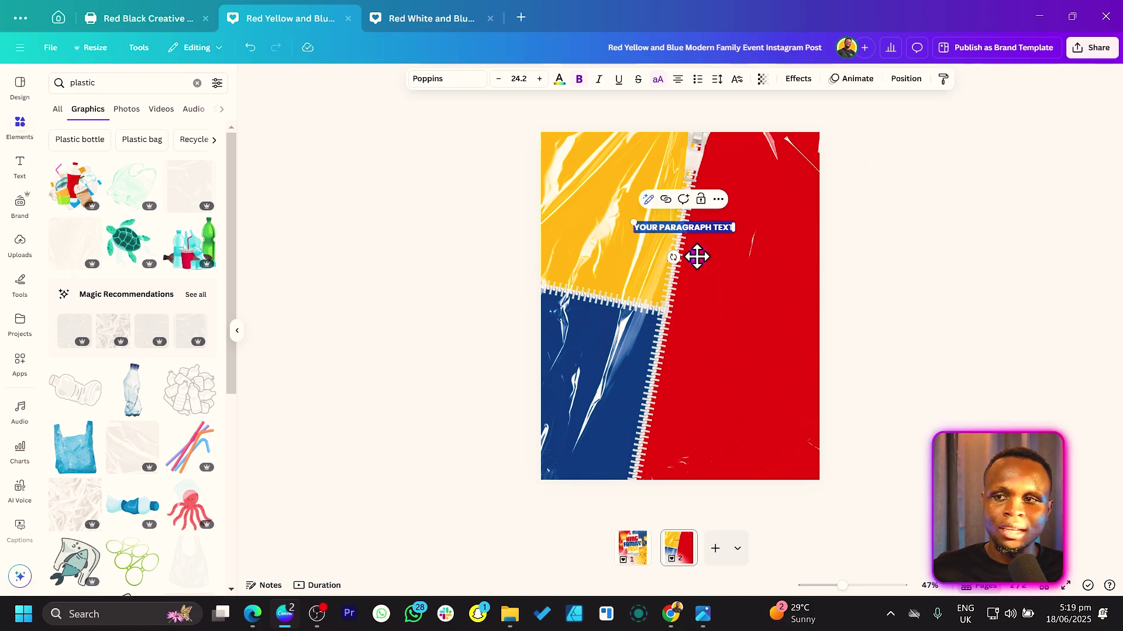
type("Kin")
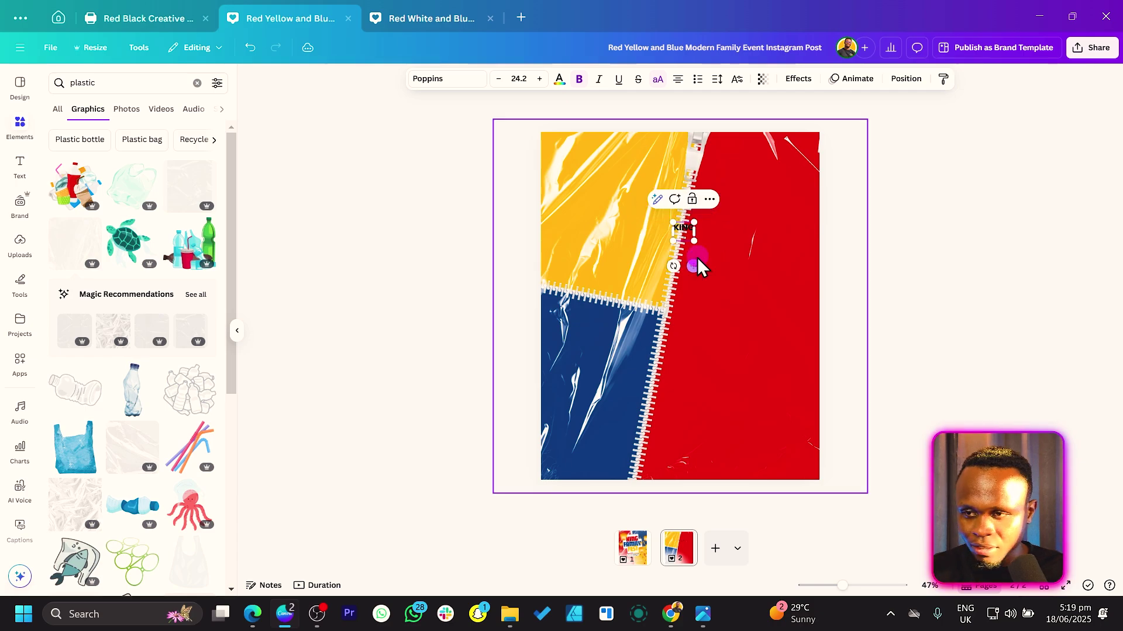
type("g Family Fest")
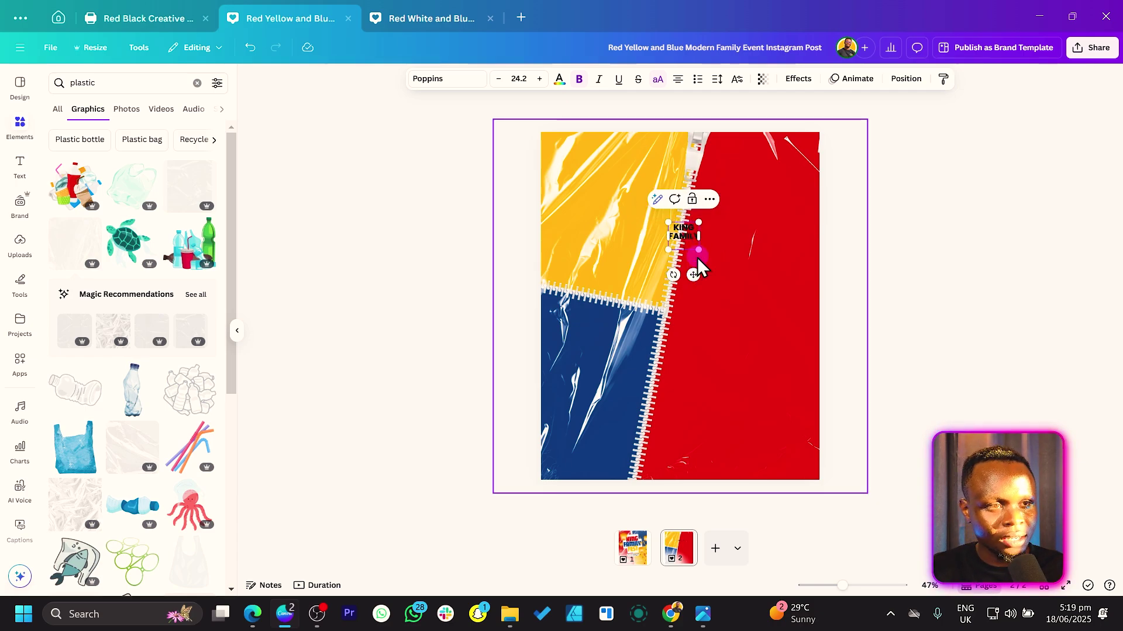
left_click_drag(668, 251, 509, 305)
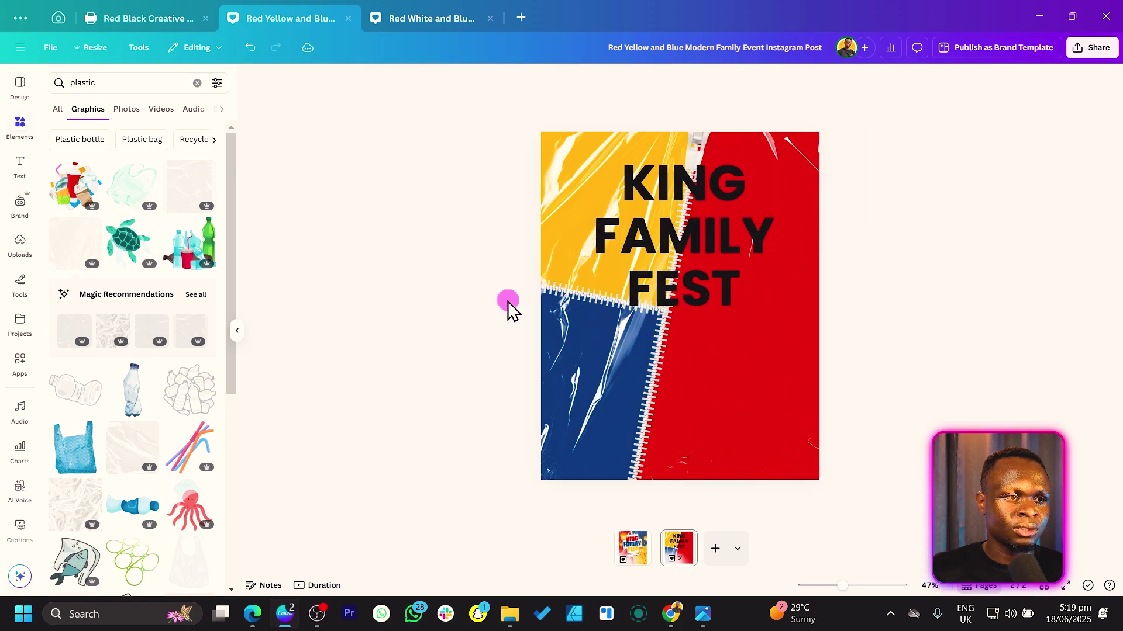
left_click_drag(728, 285, 722, 286)
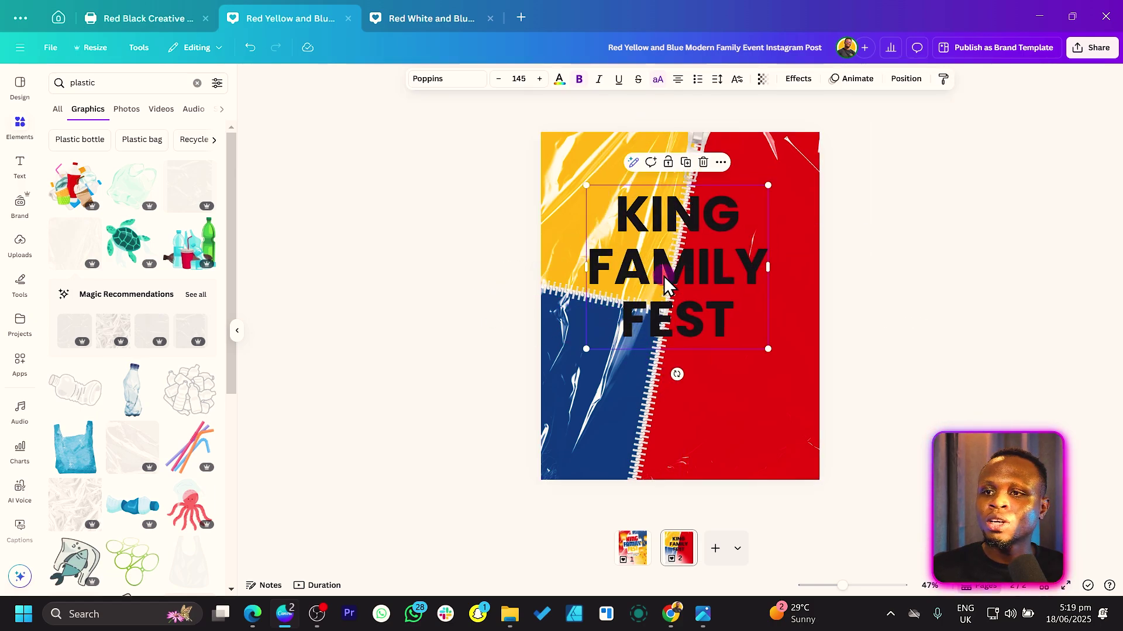
Step: Set the title in Futura Display in a wider text box, with the line spacing reduced to 0.79
left_click(447, 79)
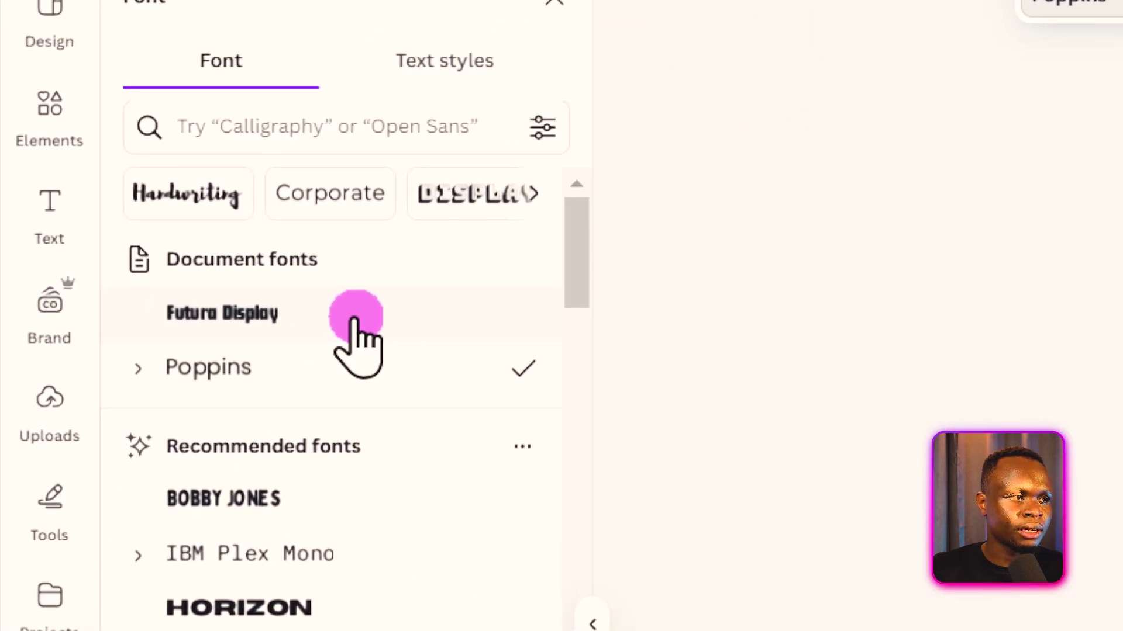
left_click(355, 318)
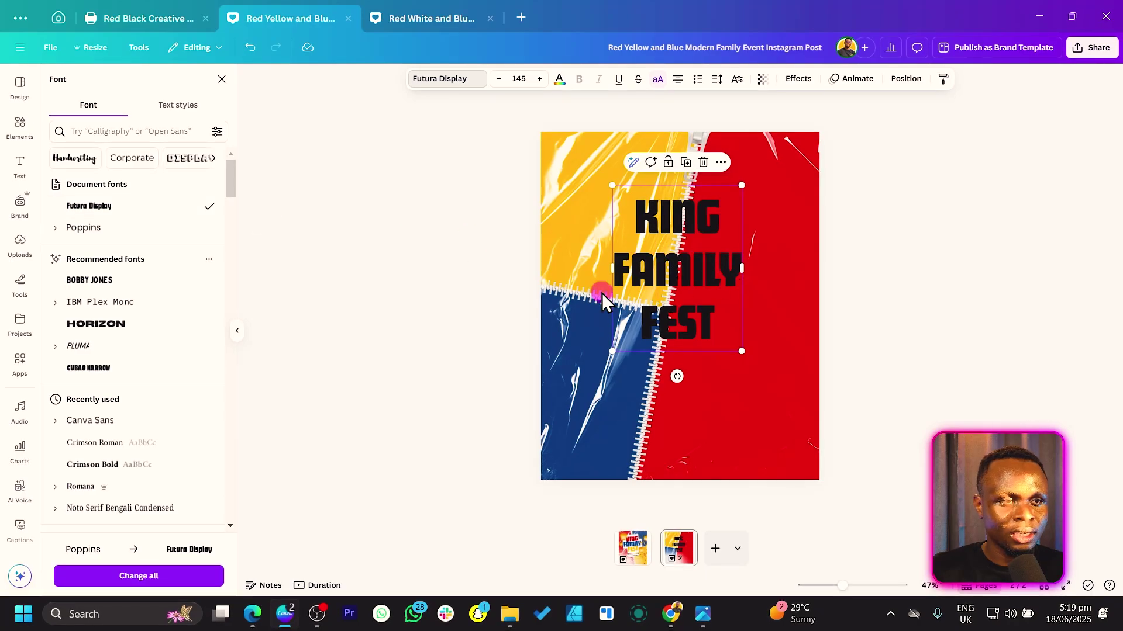
left_click_drag(606, 265, 591, 267)
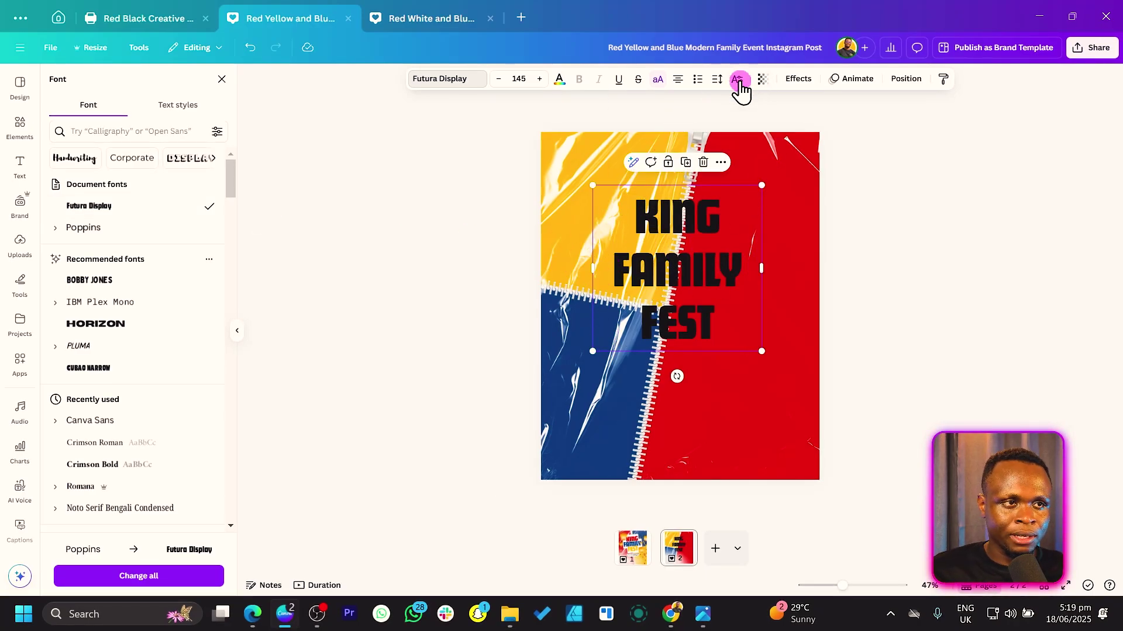
left_click(719, 79)
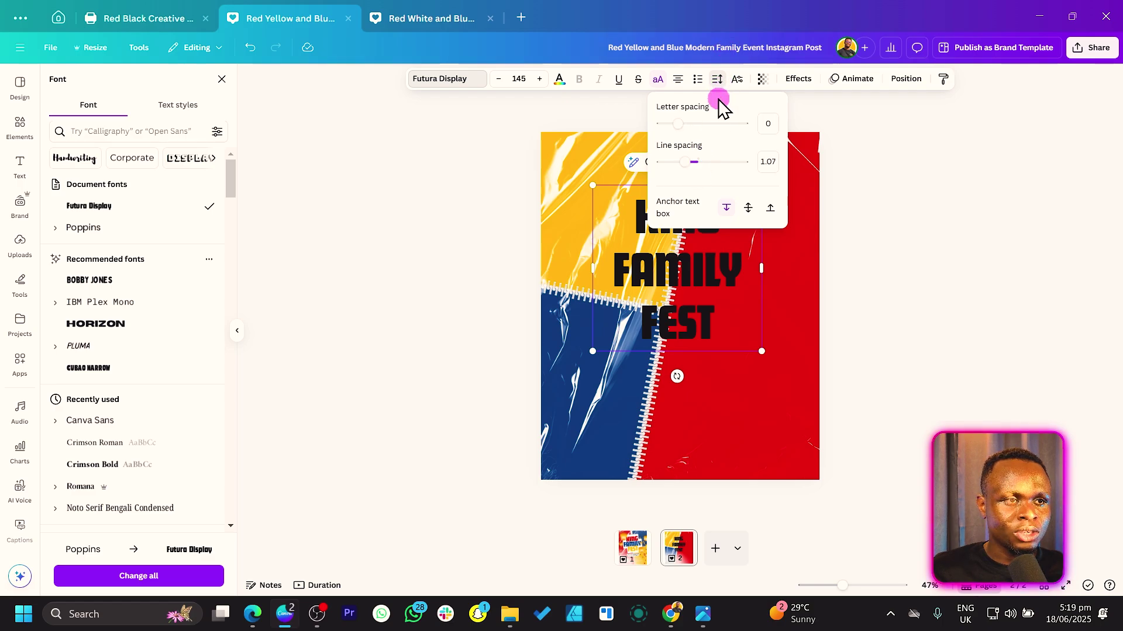
left_click_drag(687, 162, 676, 174)
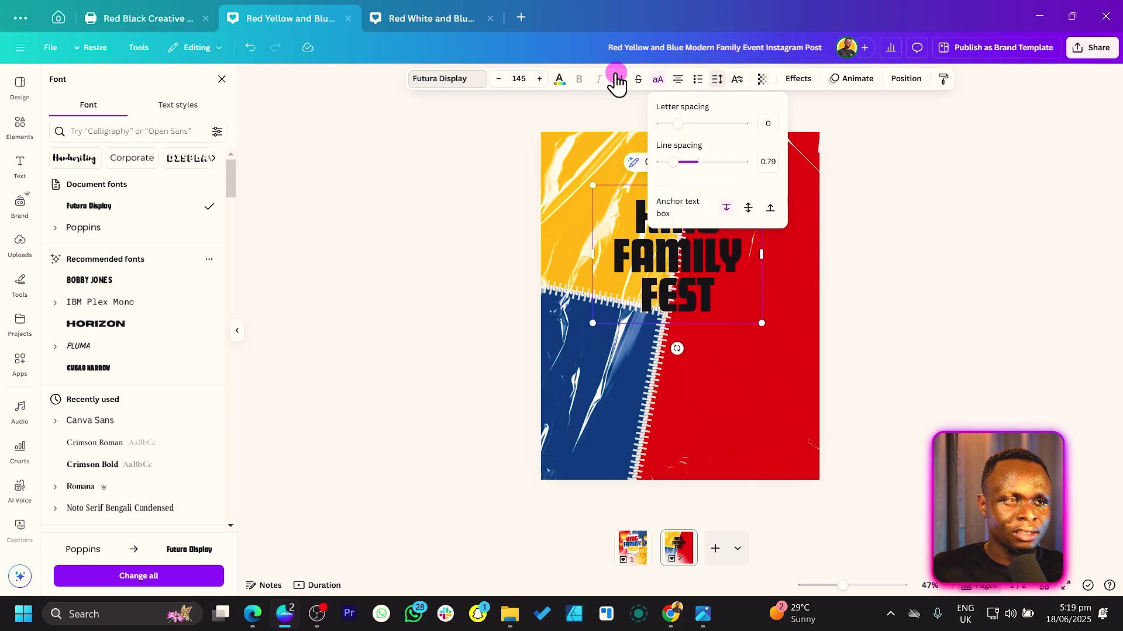
Step: Colour the title white and give it a Background effect with roundness 19 and spread 25
left_click(559, 80)
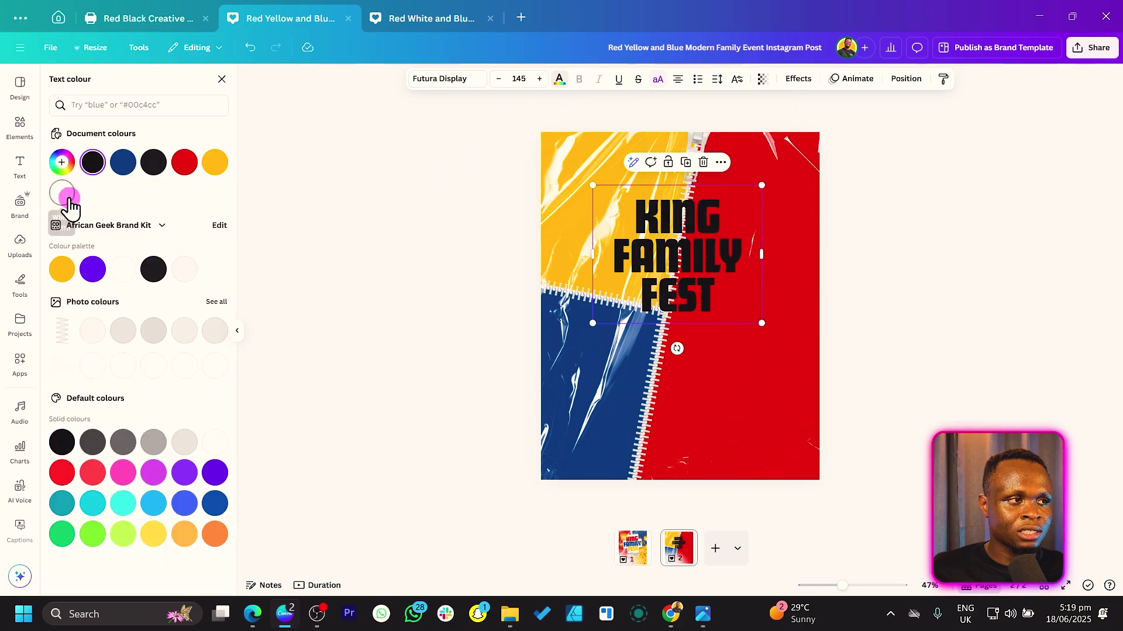
left_click(65, 196)
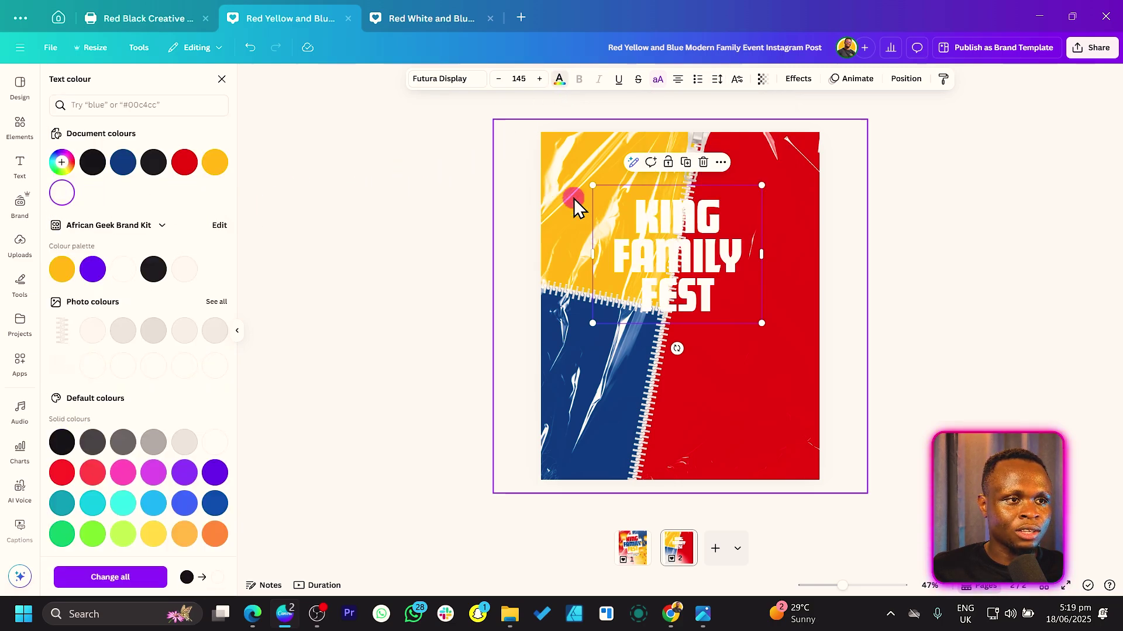
left_click(801, 82)
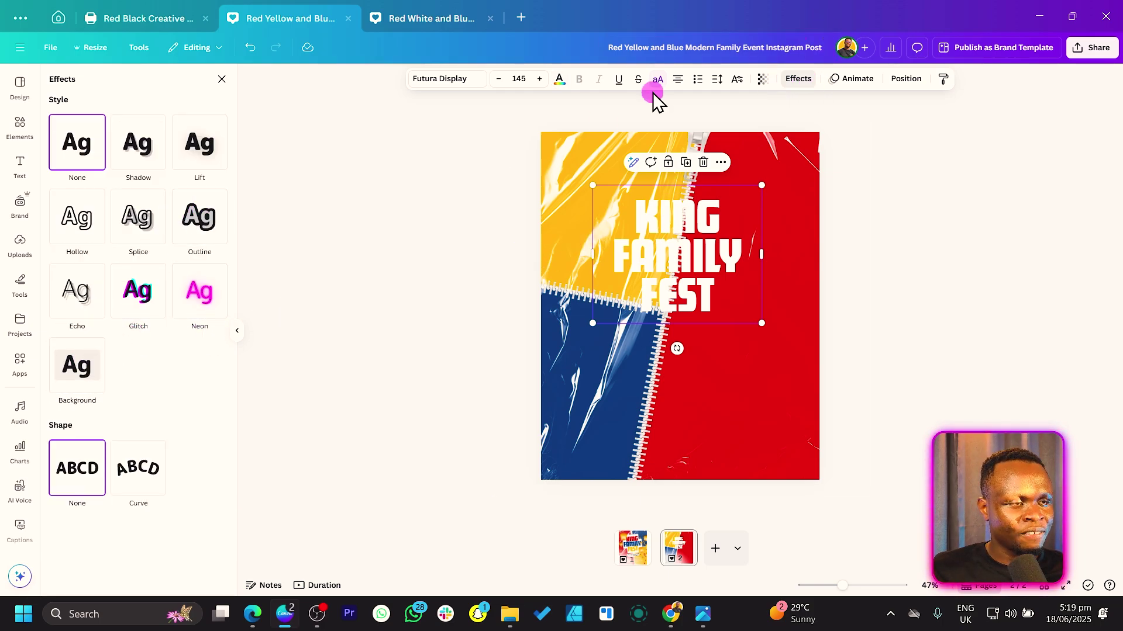
left_click(93, 368)
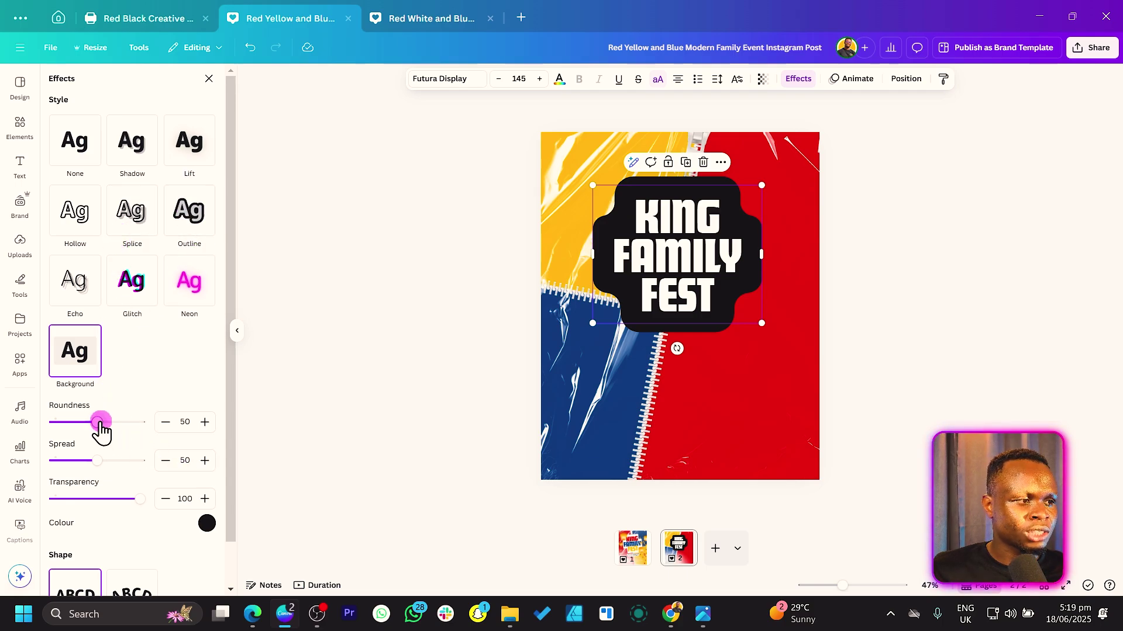
left_click_drag(101, 431, 76, 465)
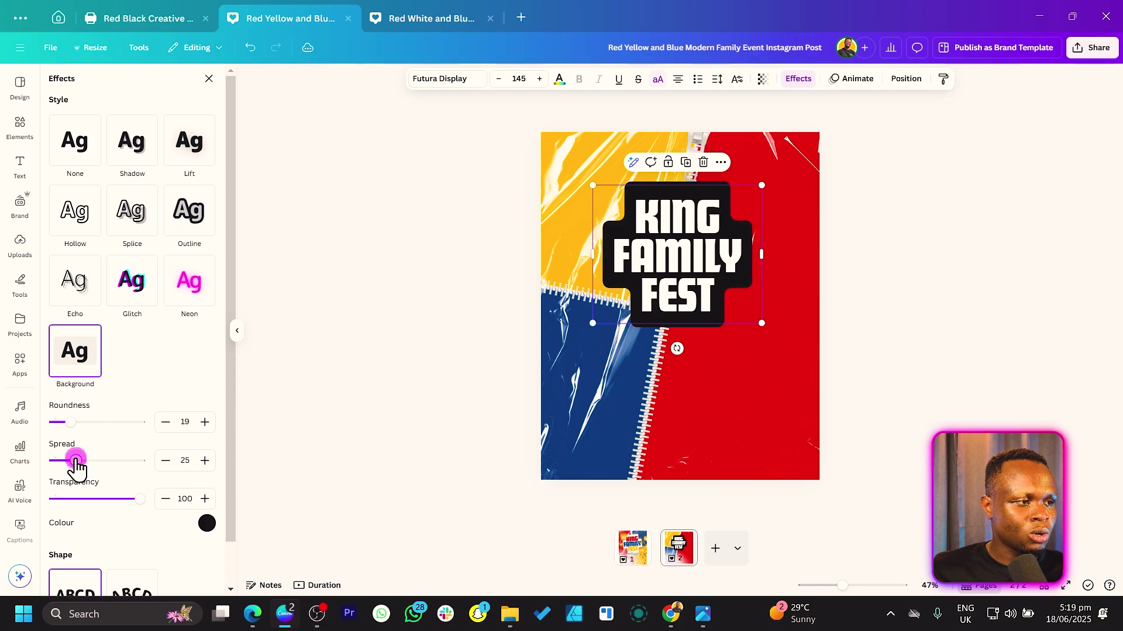
Step: Change the title's background effect to white and its text to the document red #da0706
left_click(207, 525)
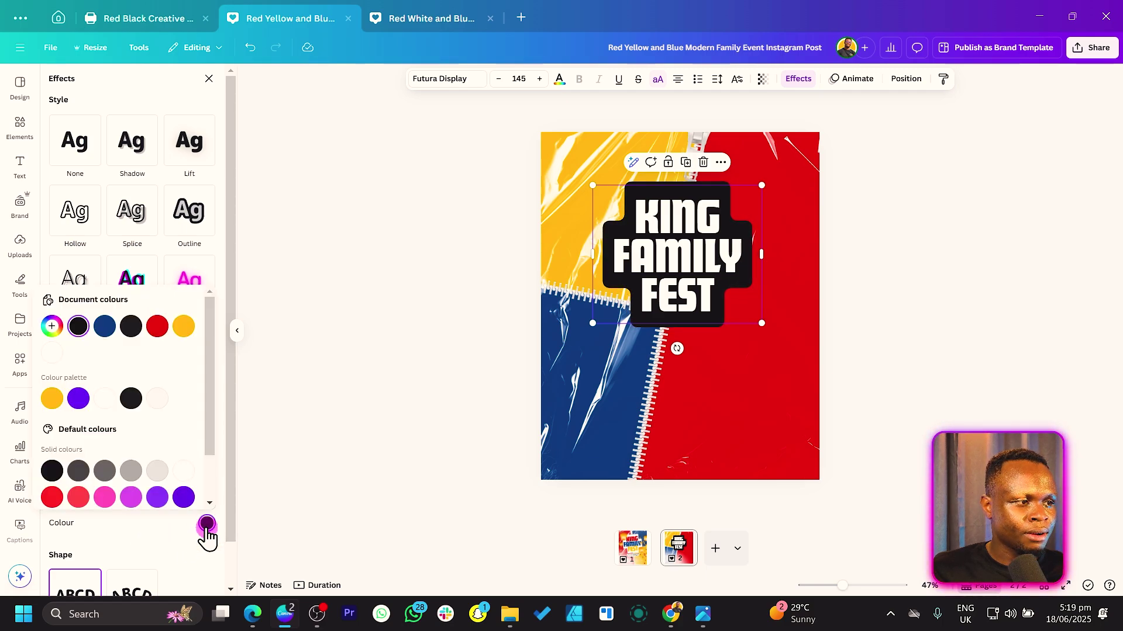
left_click(55, 355)
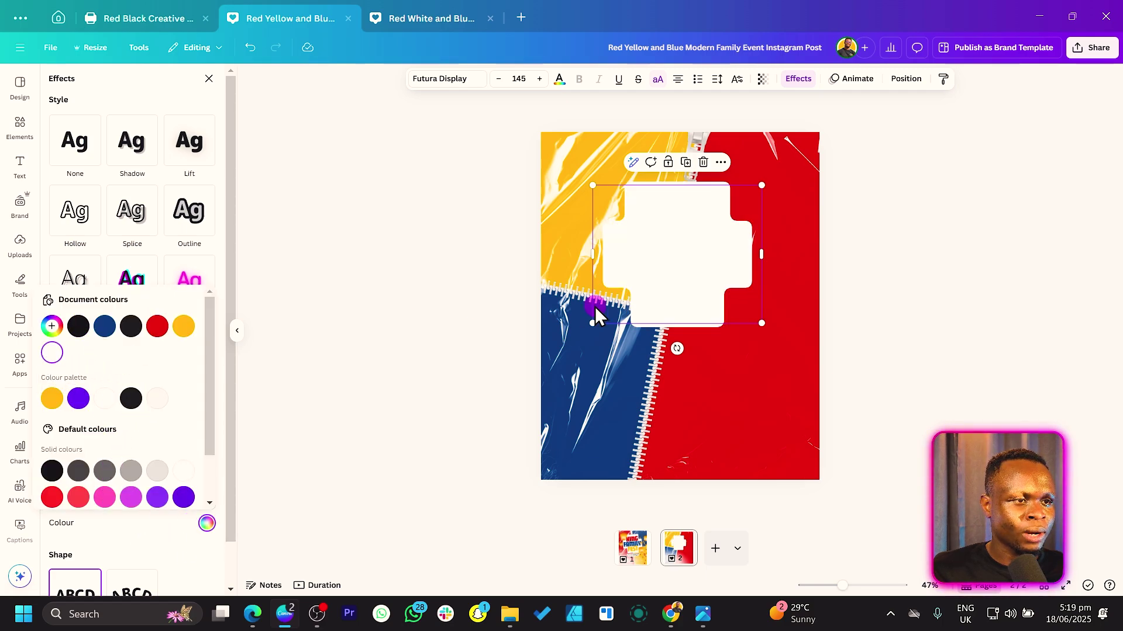
left_click(558, 83)
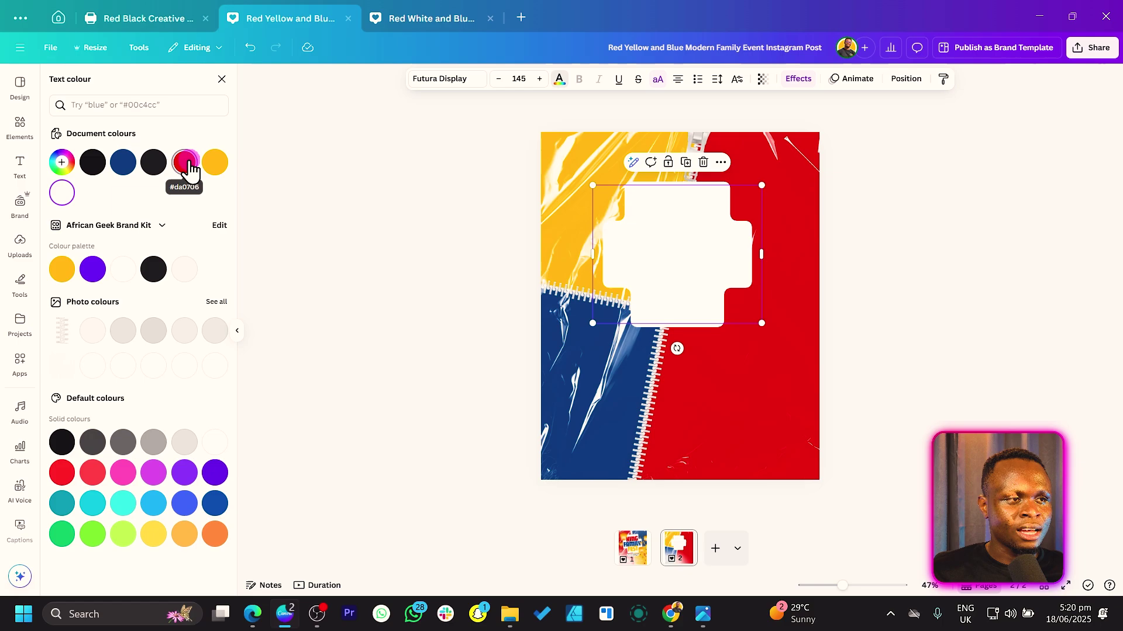
left_click(187, 167)
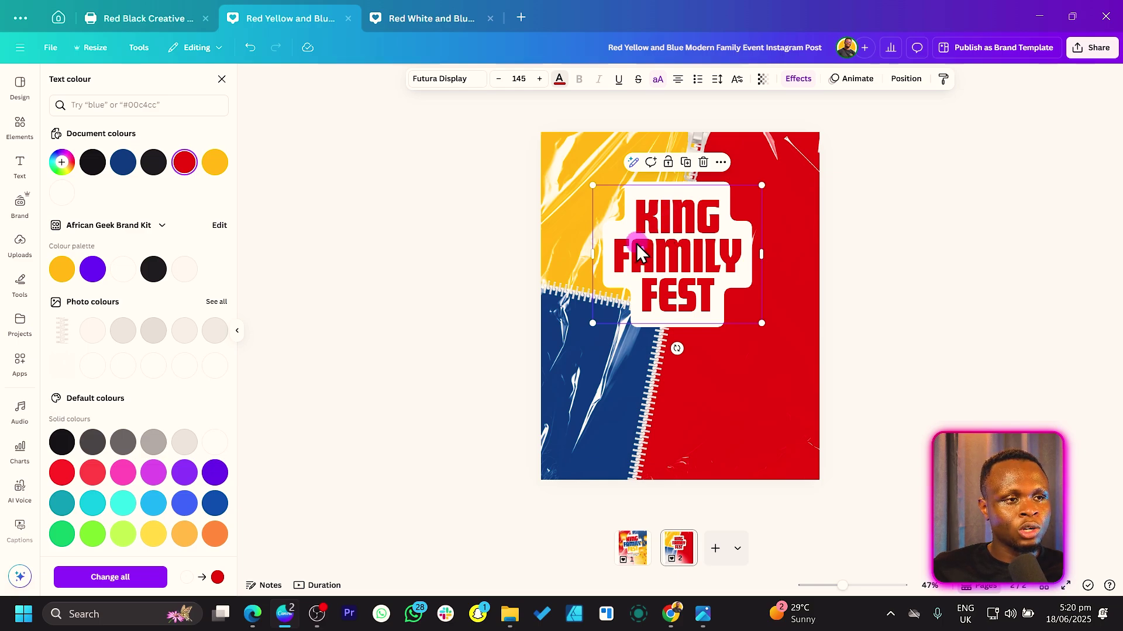
Step: Colour the title word "FAMILY" in the document blue and the word "FEST" in the document yellow
left_click_drag(638, 250, 751, 249)
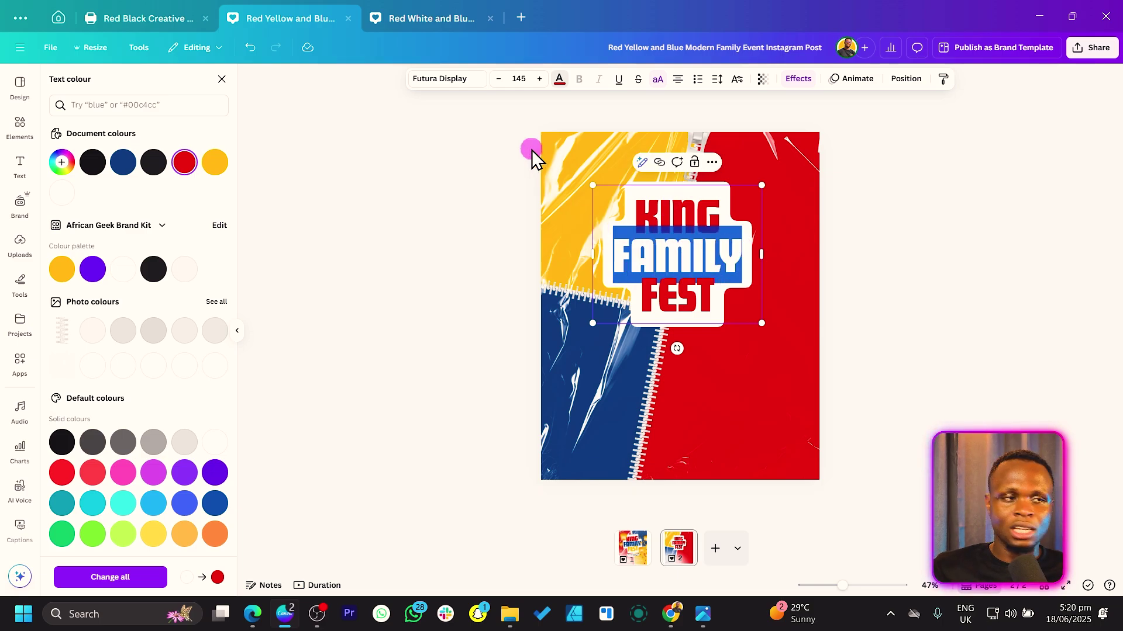
left_click(123, 162)
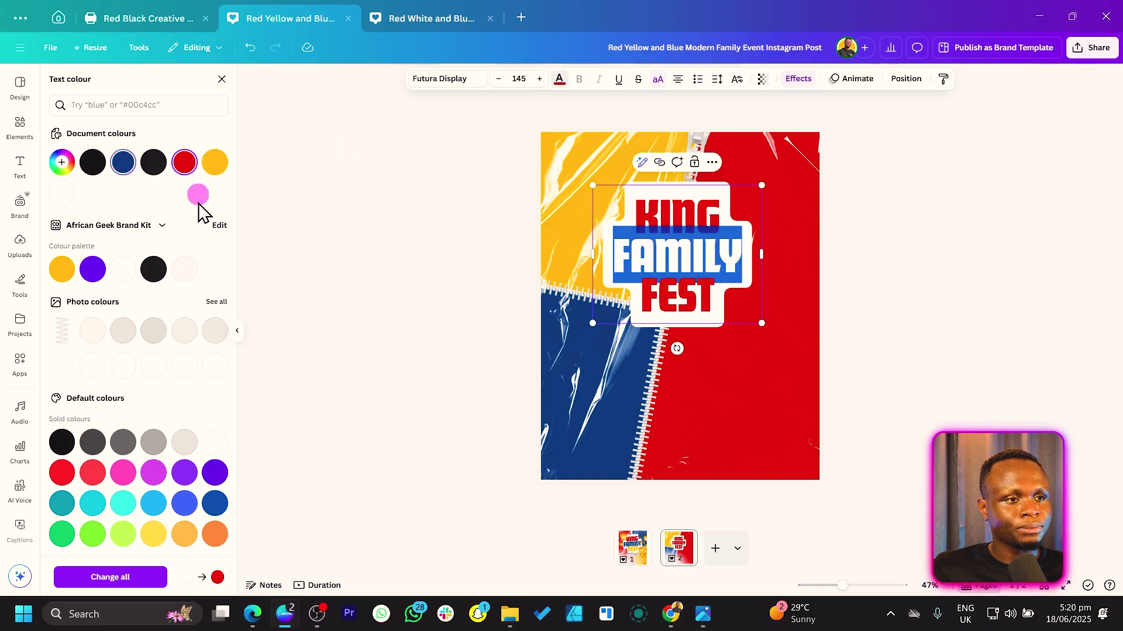
left_click_drag(643, 301, 716, 302)
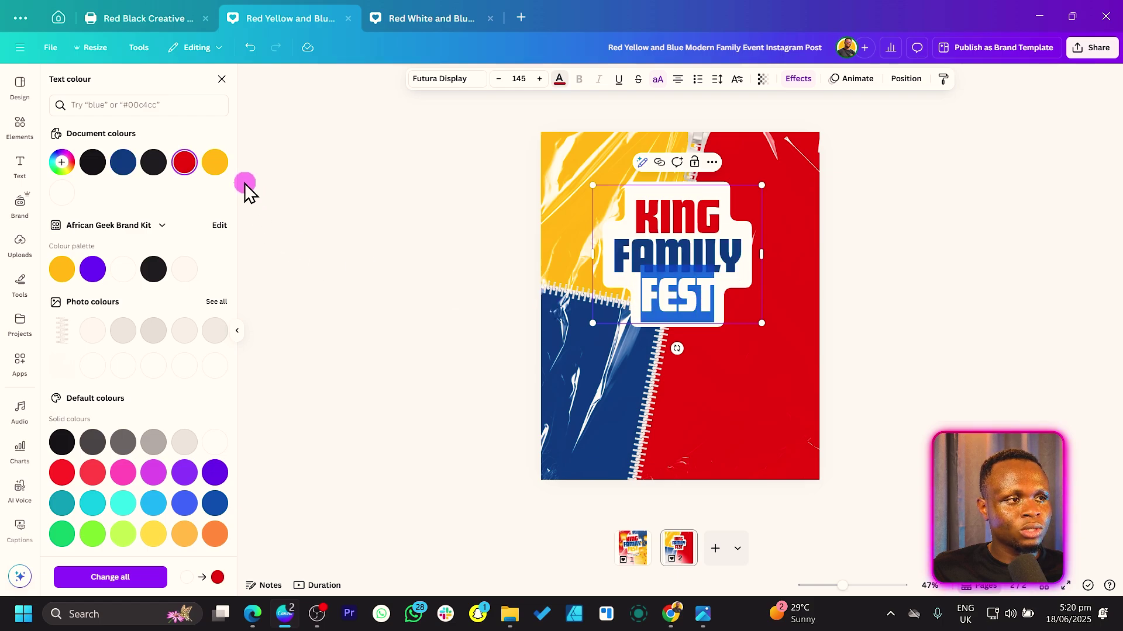
left_click(215, 162)
Step: Tilt the title slightly clockwise and enlarge it to font size 186
left_click_drag(676, 348, 673, 342)
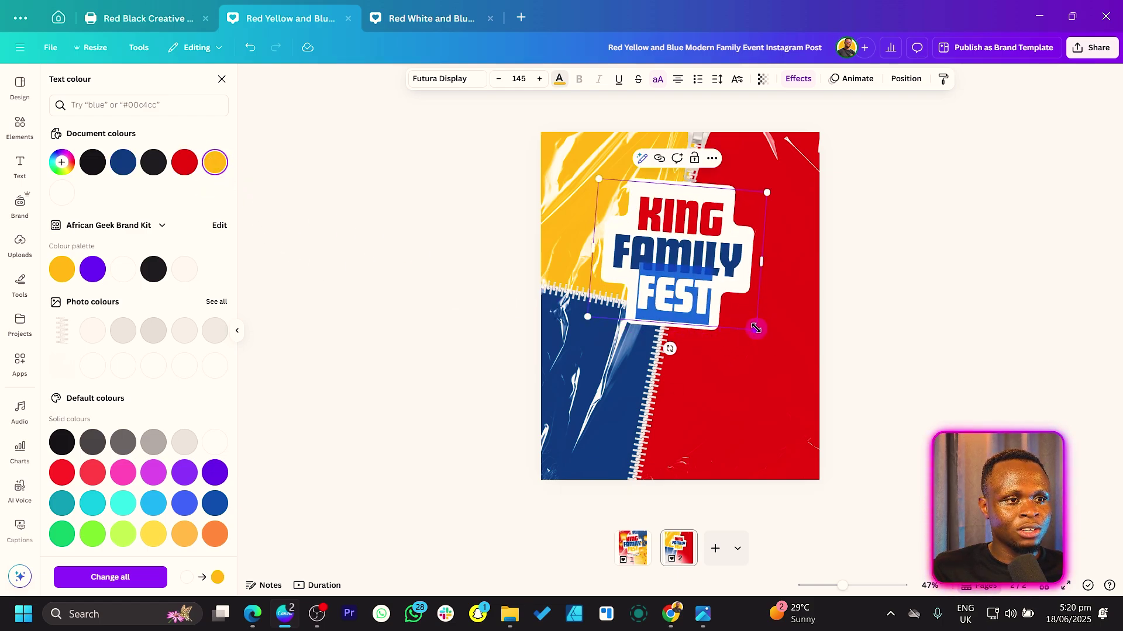
left_click_drag(755, 329, 782, 343)
left_click(456, 378)
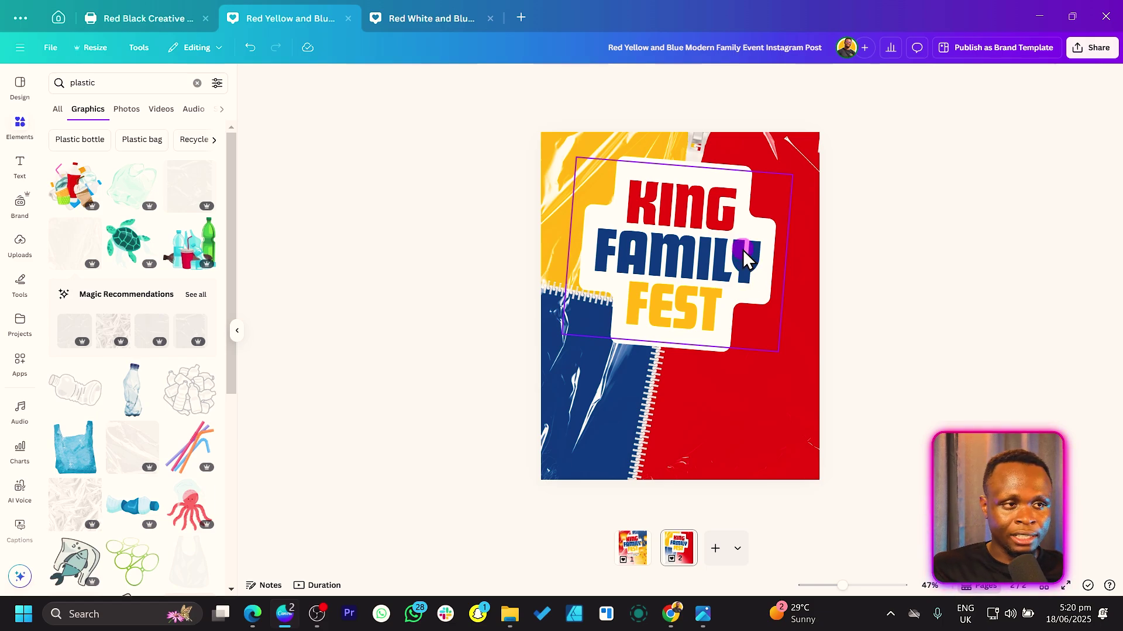
Step: Duplicate the title as a small copy of font size 71.6 beneath it, set in Poppins with a wider text box
left_click(766, 269)
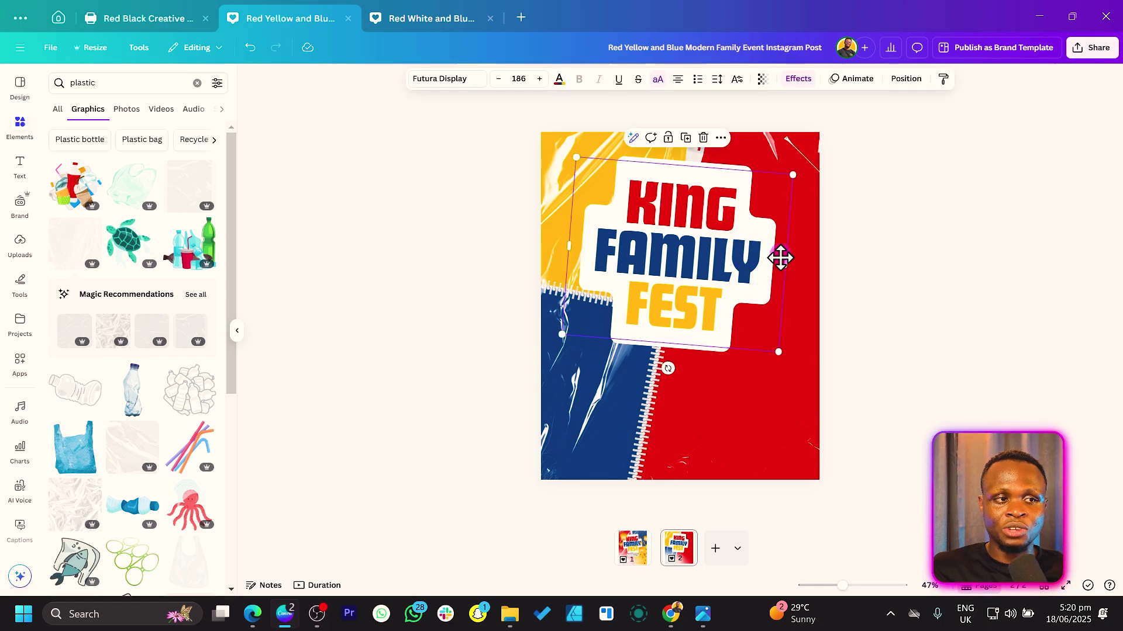
key("ctrl+d")
left_click_drag(810, 213, 683, 390)
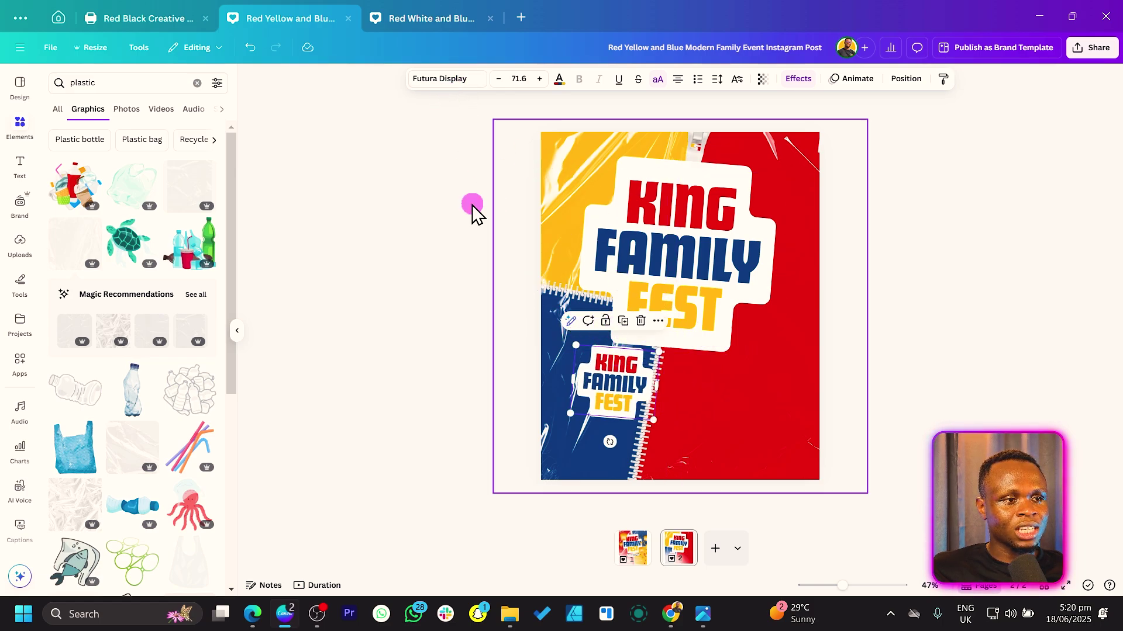
left_click(444, 80)
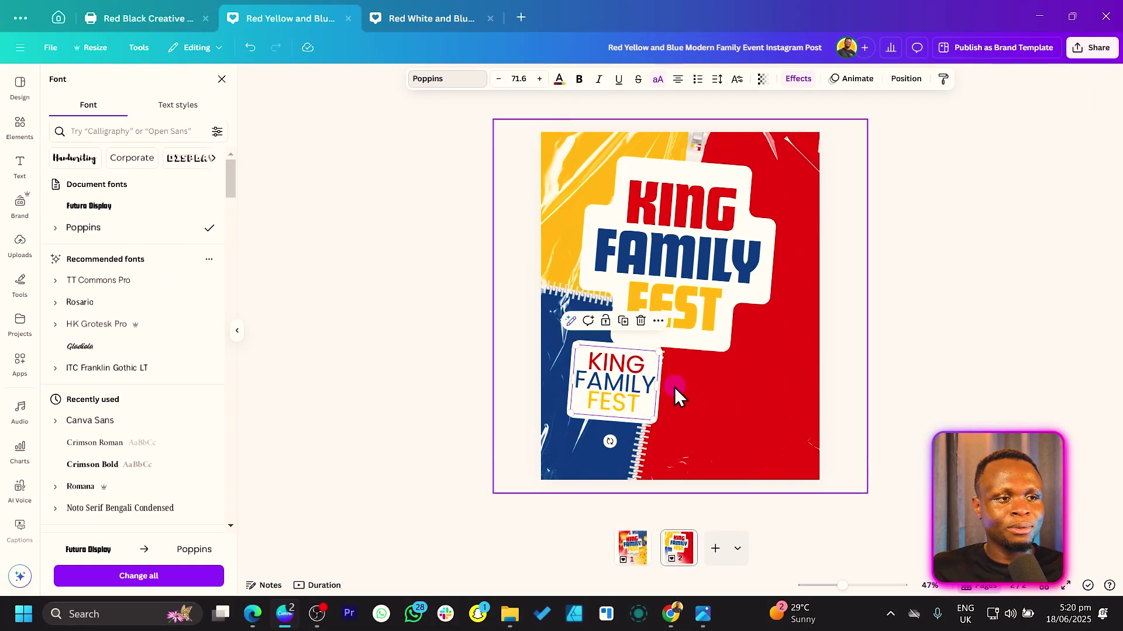
left_click_drag(665, 384, 751, 396)
Step: Replace the small copy's text with "FAITH, FELLOWSHIP, AND FUN FOR THE FAMILY" and shrink it to font size 37.7 on two lines
double_click(695, 399)
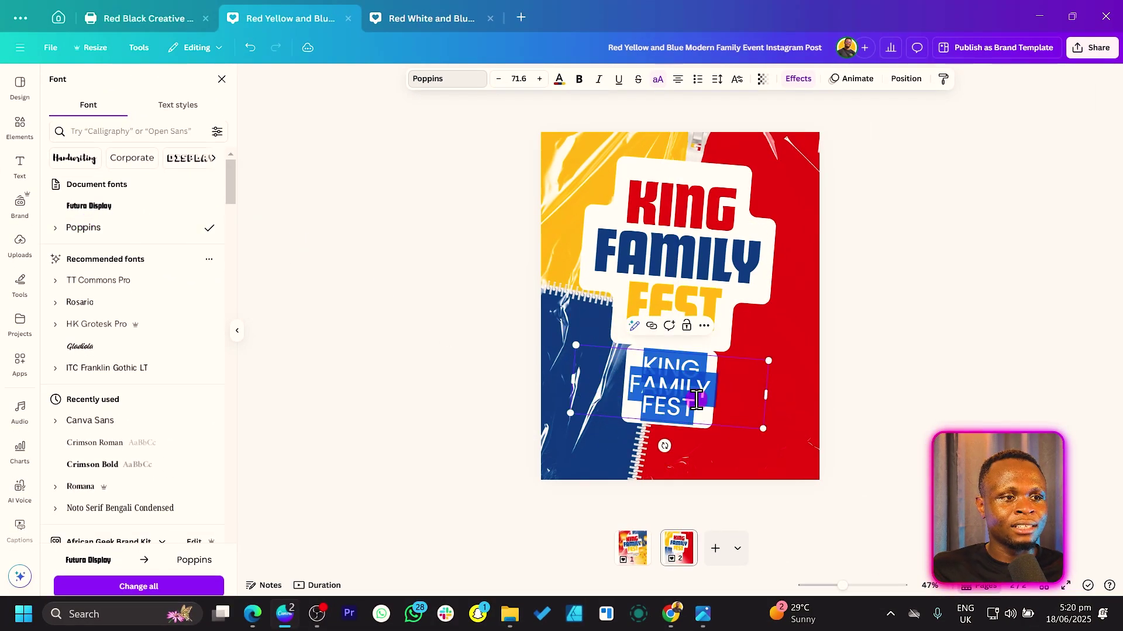
type("FA")
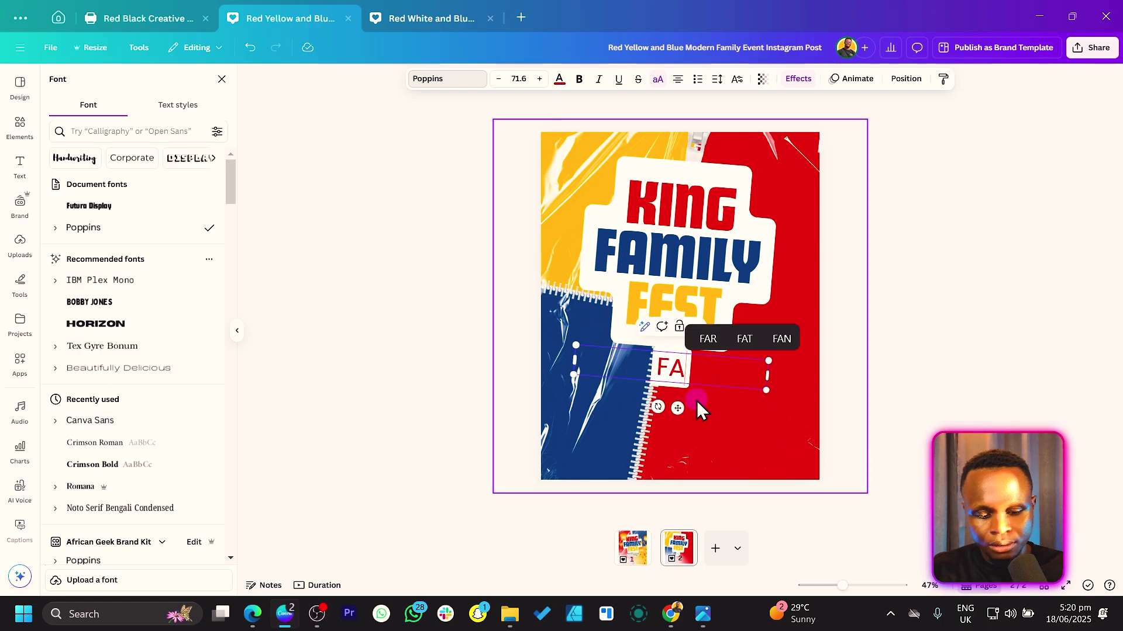
type("ITH, FELLOWSHIP, AND FUN FOR THE FAMILY")
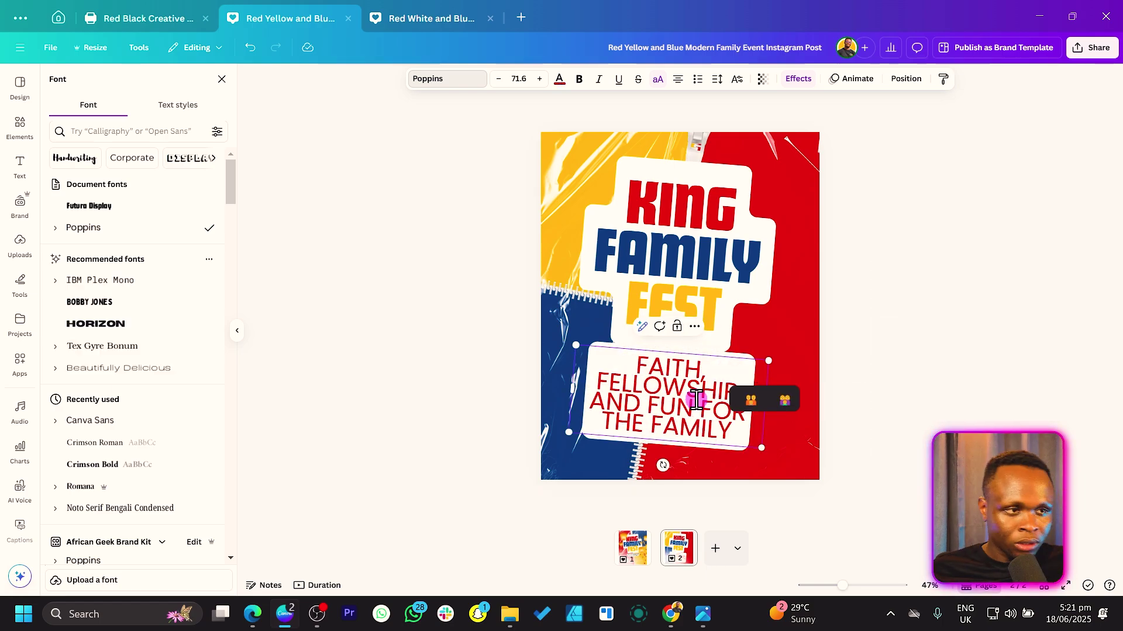
mouse_move(571, 388)
left_mouse_down()
mouse_move(463, 379)
mouse_move(586, 384)
left_mouse_up()
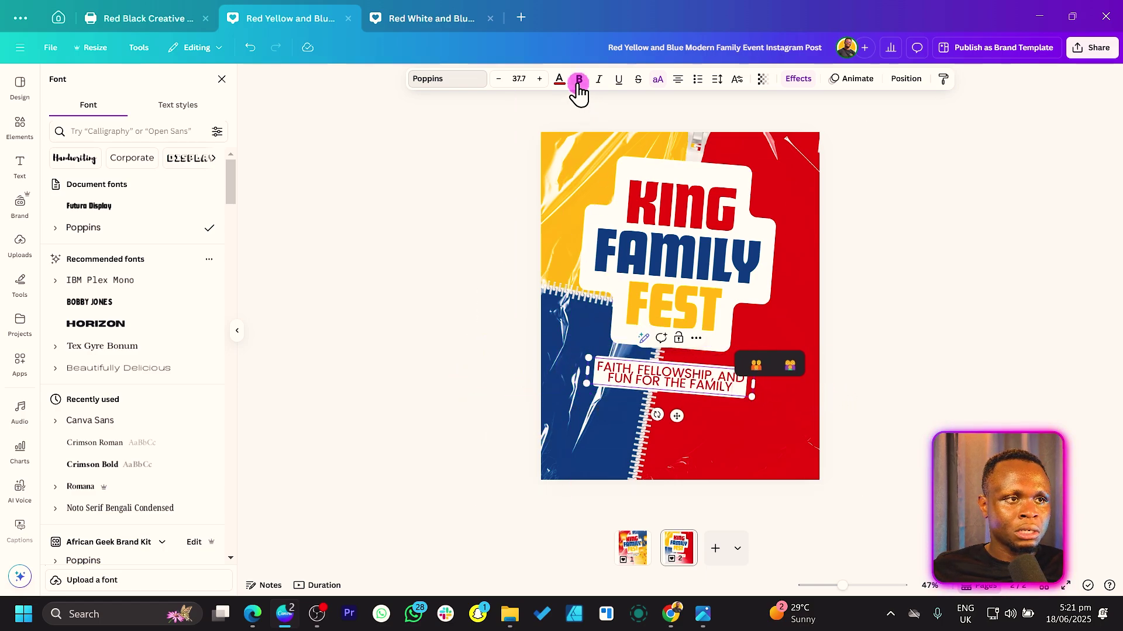
Step: Make the whole tagline bold and colour it with the document's near-black
key("Return")
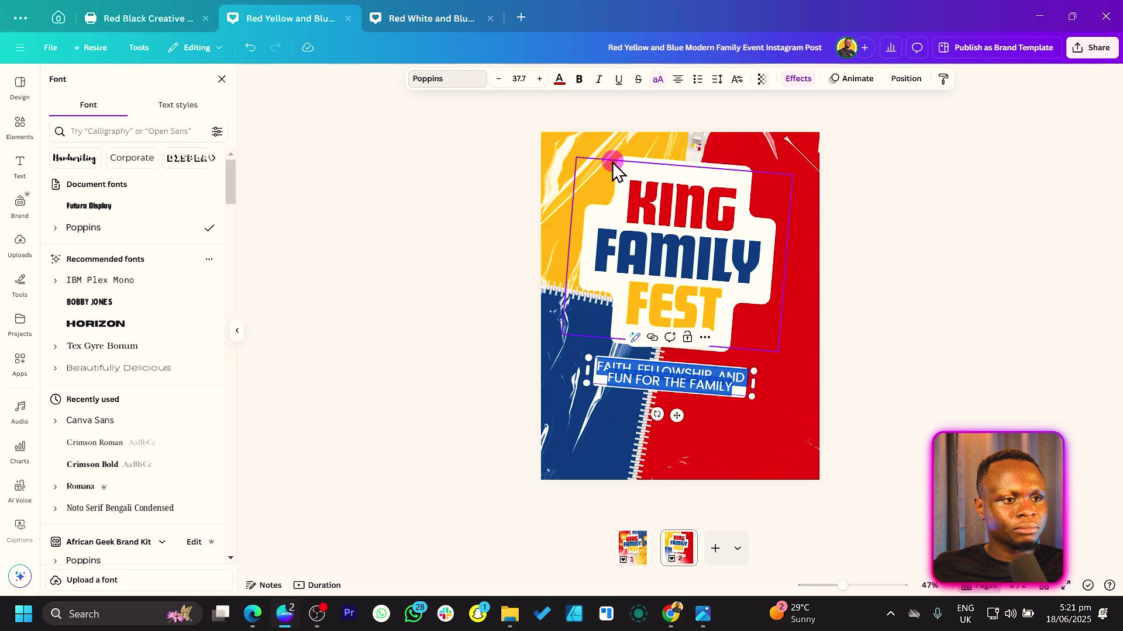
left_click(578, 78)
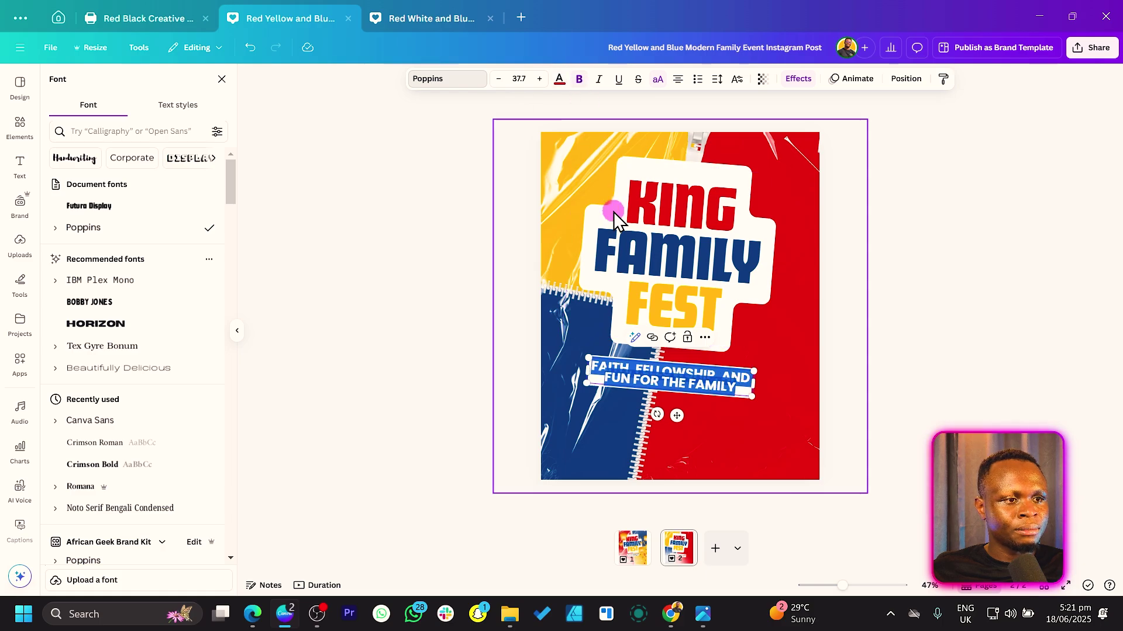
left_click(559, 78)
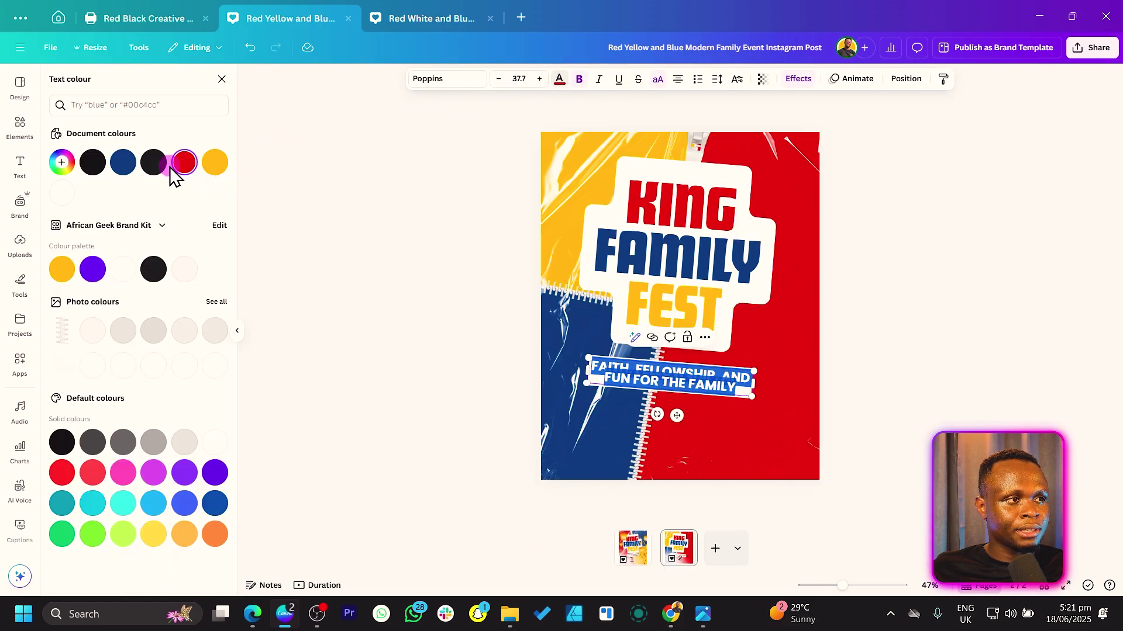
left_click(166, 171)
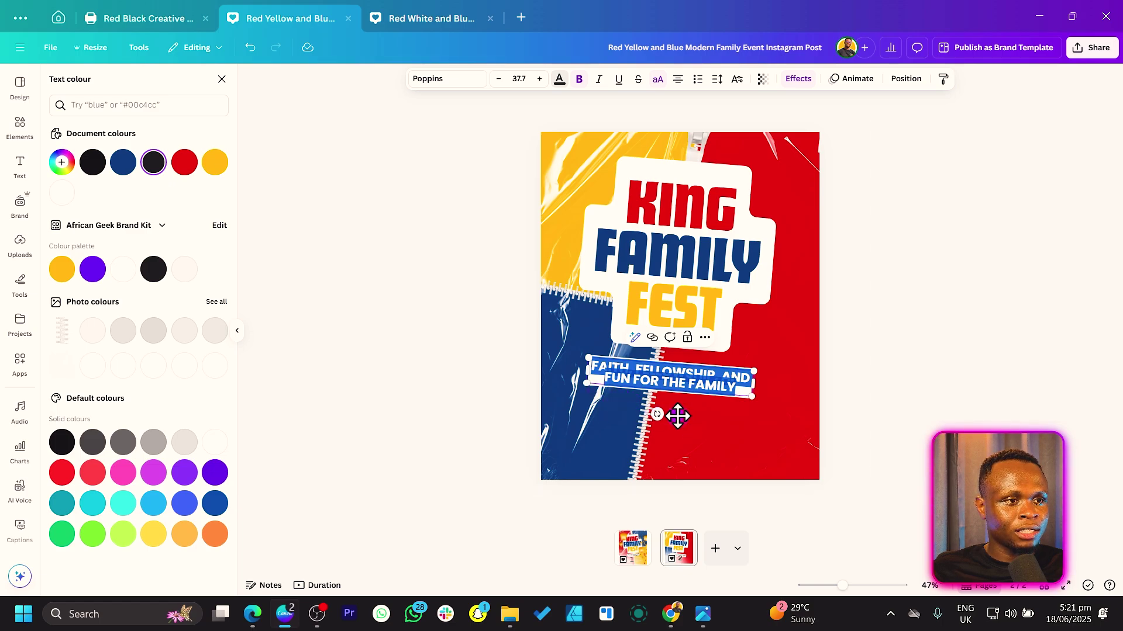
Step: Move the tagline up closer to the title and reduce it to font size 34.3
left_click_drag(677, 414, 674, 403)
left_click_drag(585, 374, 591, 373)
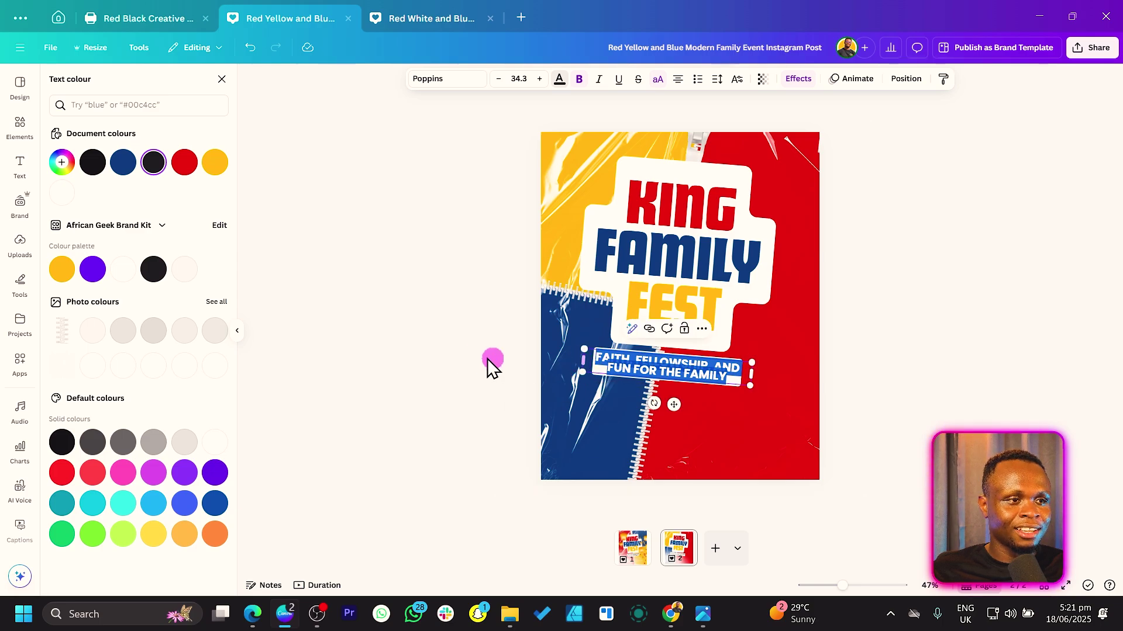
left_click(459, 353)
Step: Increase the tagline's line spacing slightly and scale it down to font size 32.5
left_click(669, 369)
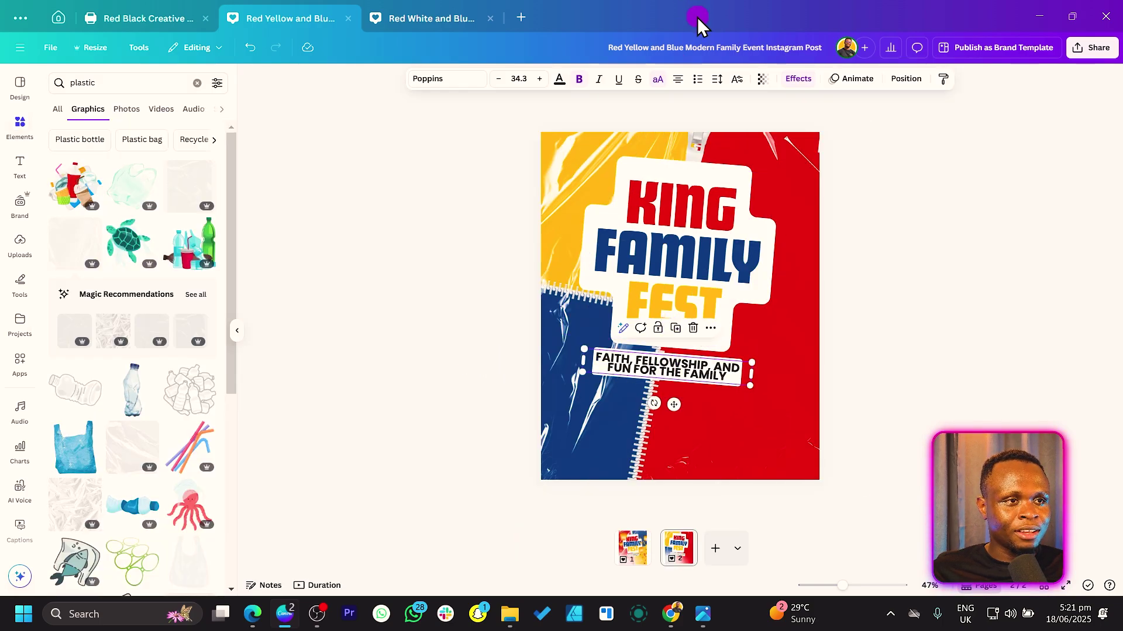
left_click(717, 79)
left_click_drag(675, 165, 677, 167)
left_click(446, 346)
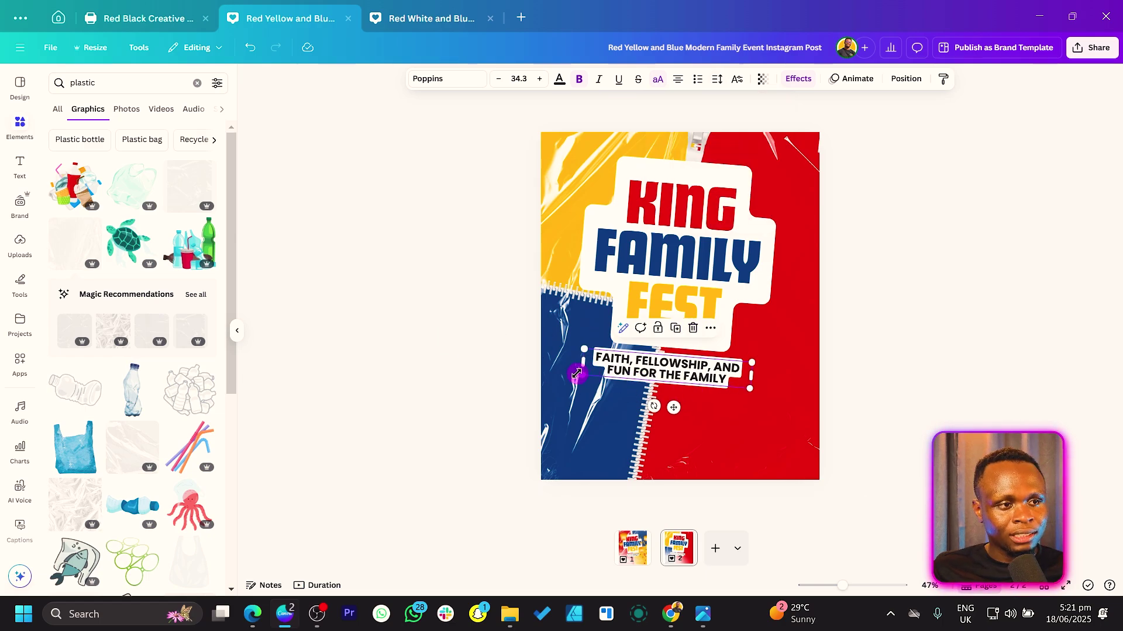
left_click_drag(582, 374, 587, 374)
left_click(416, 218)
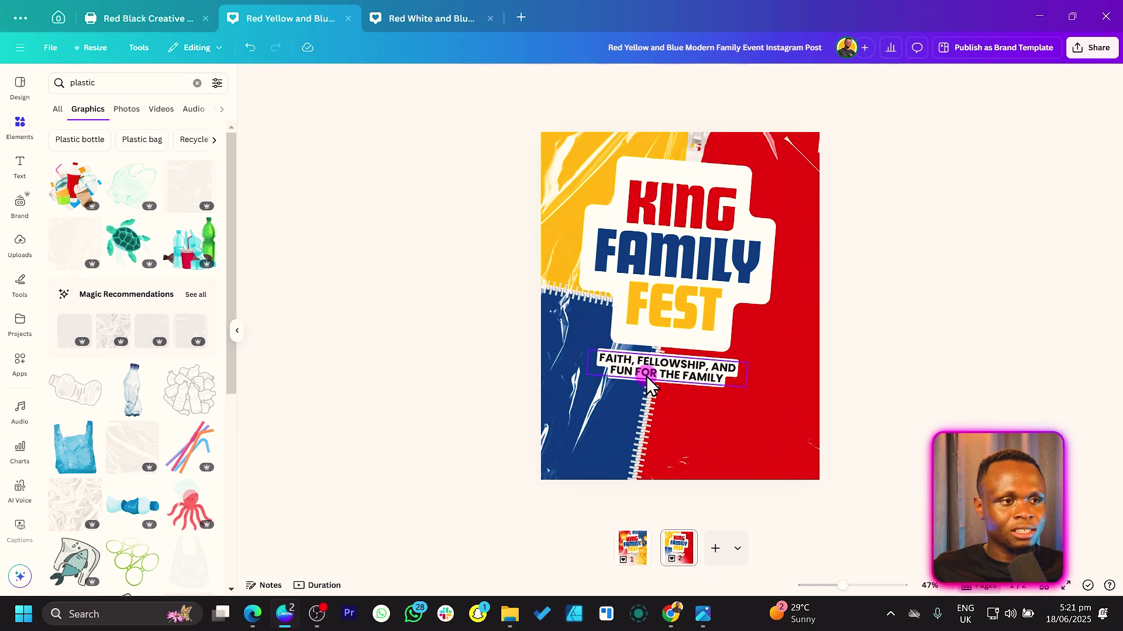
Step: Duplicate the tagline onto the lower red area, remove the copy's background effect and colour its text white
left_click_drag(654, 376, 722, 426)
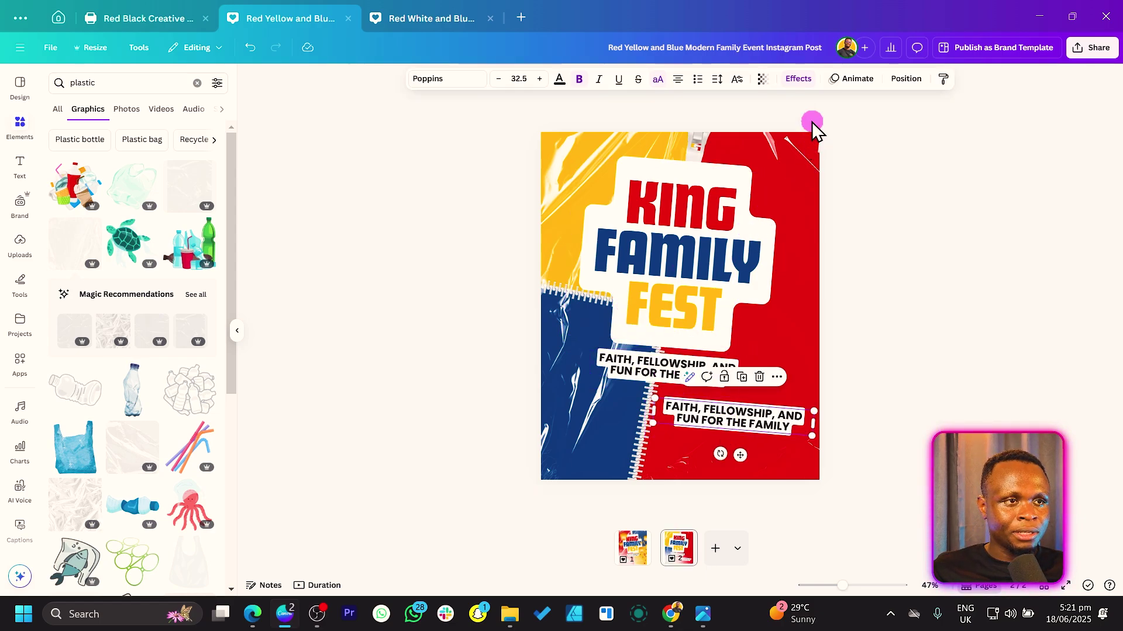
left_click(799, 81)
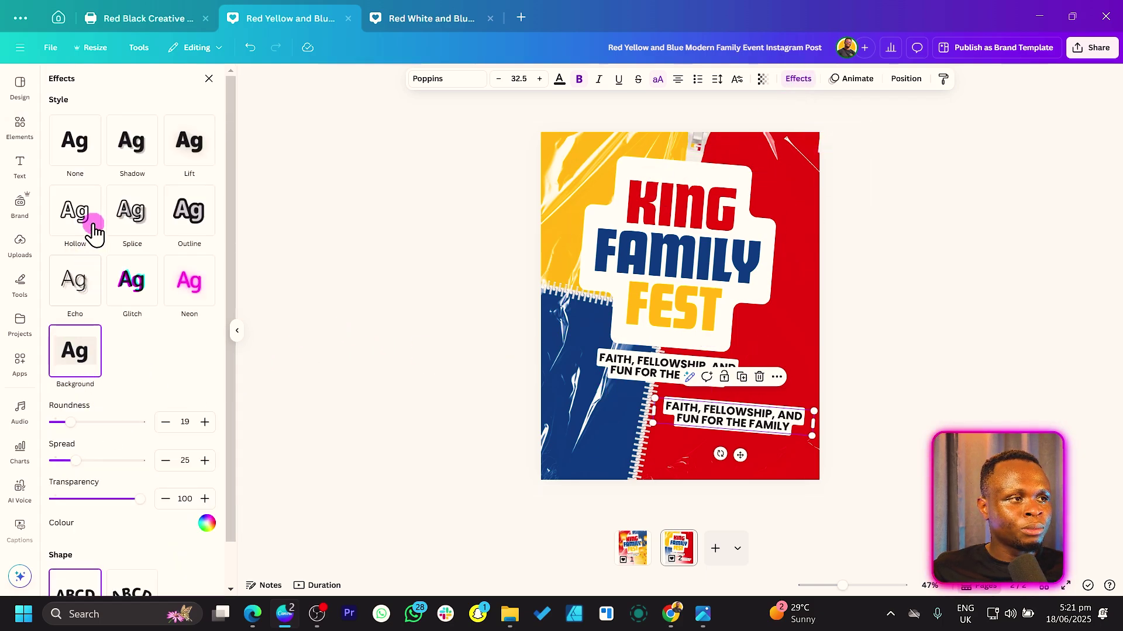
left_click(80, 144)
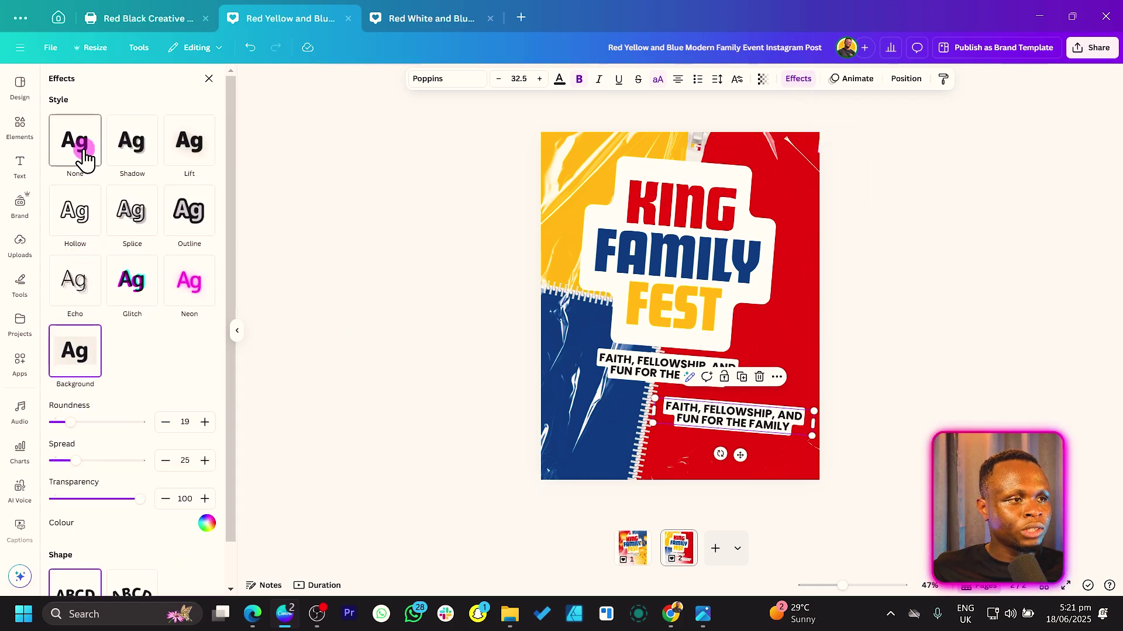
left_click(559, 80)
left_click(62, 193)
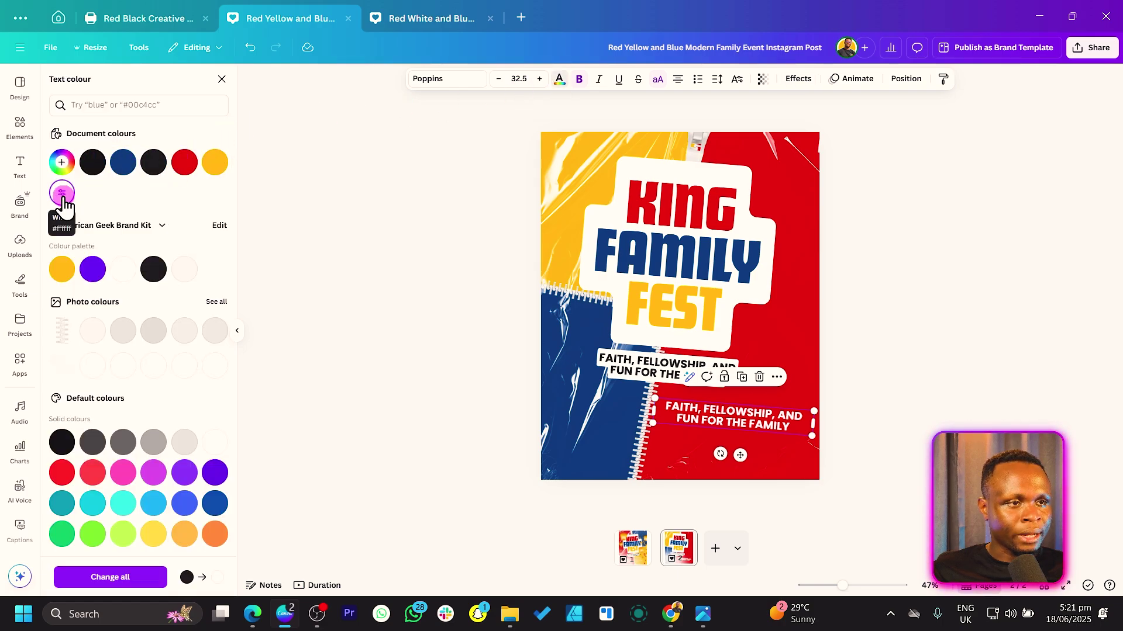
Step: Change the white copy's text to a left-aligned "FEATURING" and duplicate that heading directly below itself
double_click(742, 425)
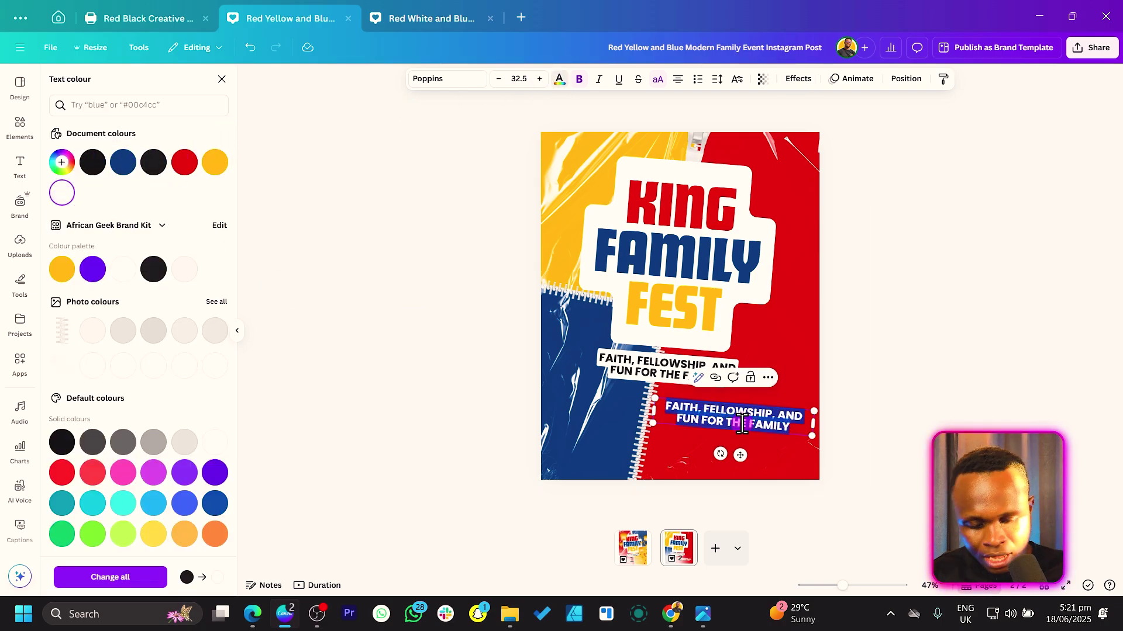
type("FEATURING")
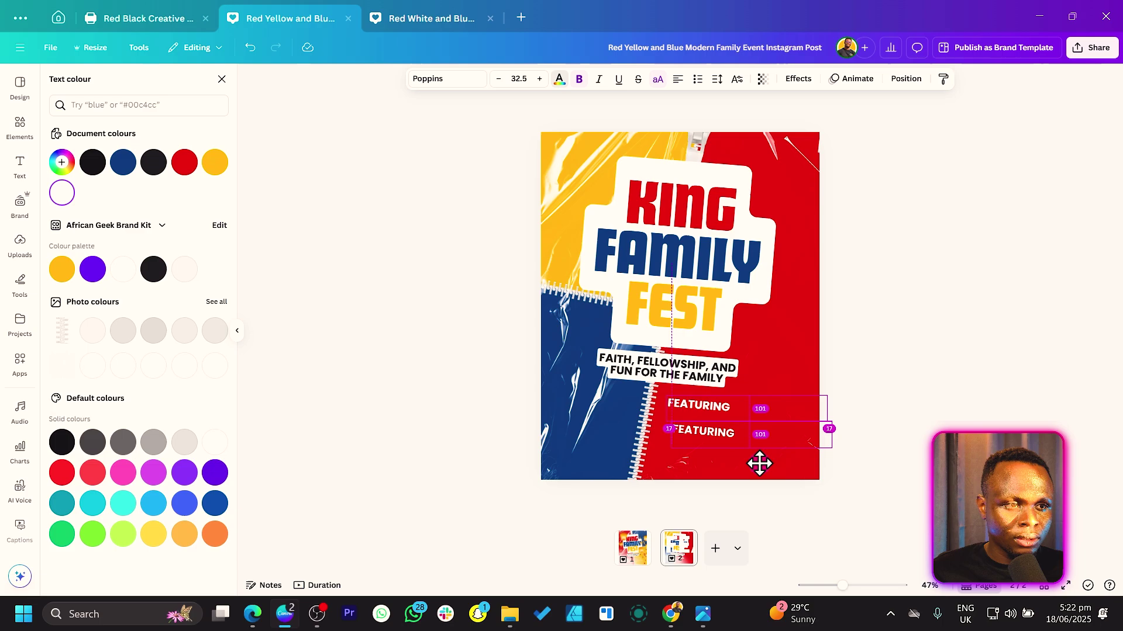
left_click_drag(759, 463, 754, 459)
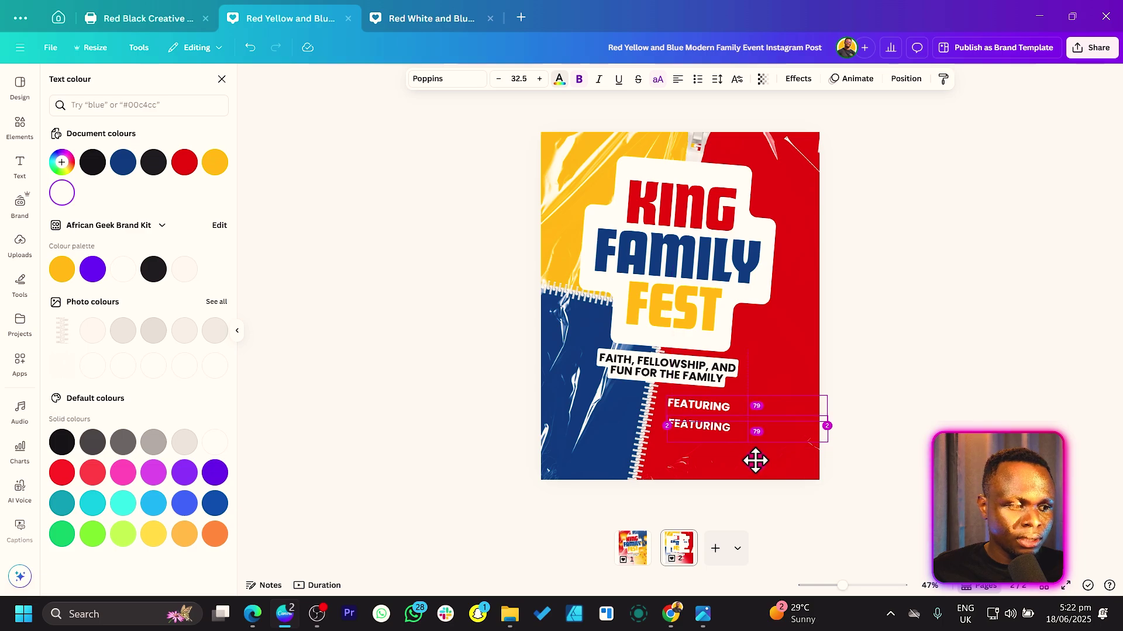
Step: Turn off capitals and bold on the lower "FEATURING" copy and move it up close under the heading
left_click(658, 82)
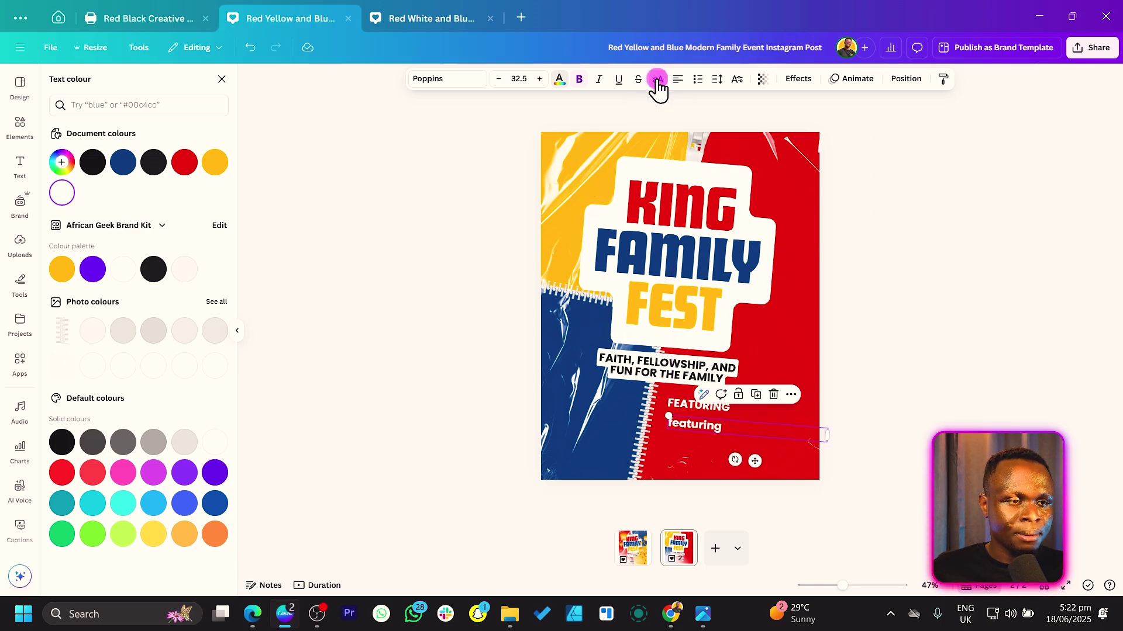
left_click(579, 81)
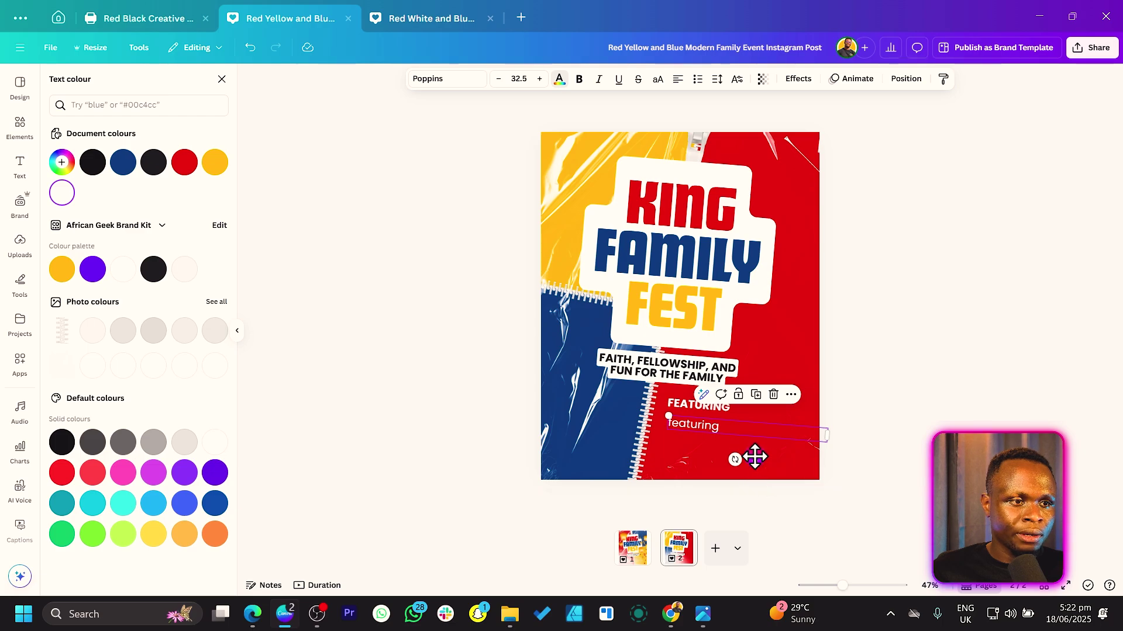
left_click_drag(751, 456, 754, 450)
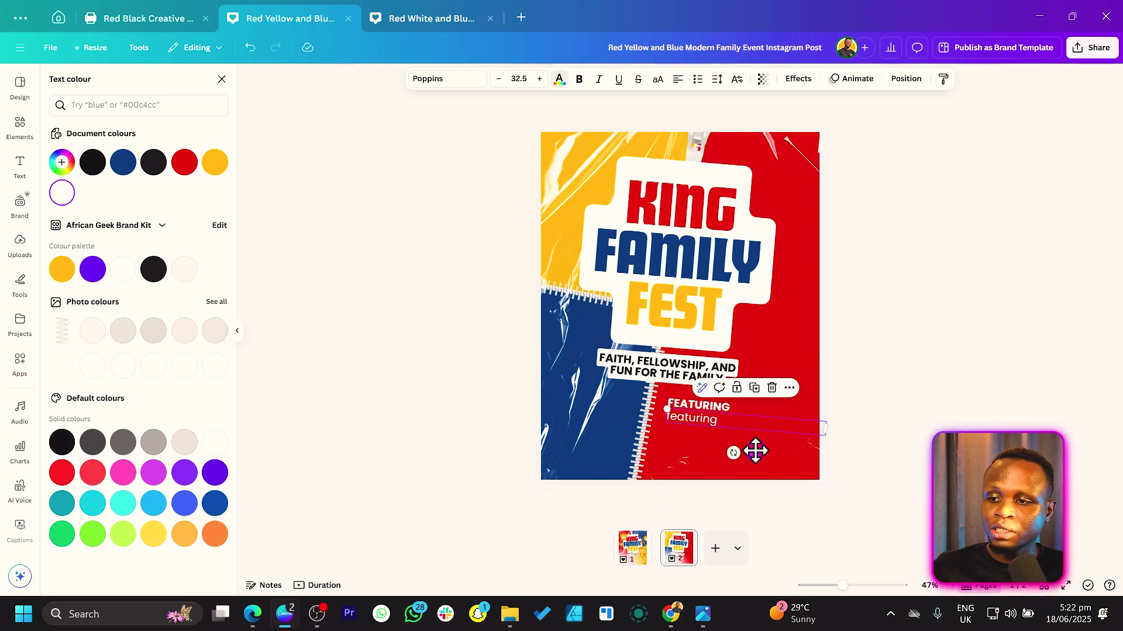
Step: Replace the lowercase "featuring" line with the featured guests' names copied from page 1, and shrink them to font size 21.4
left_click(633, 552)
left_click(728, 416)
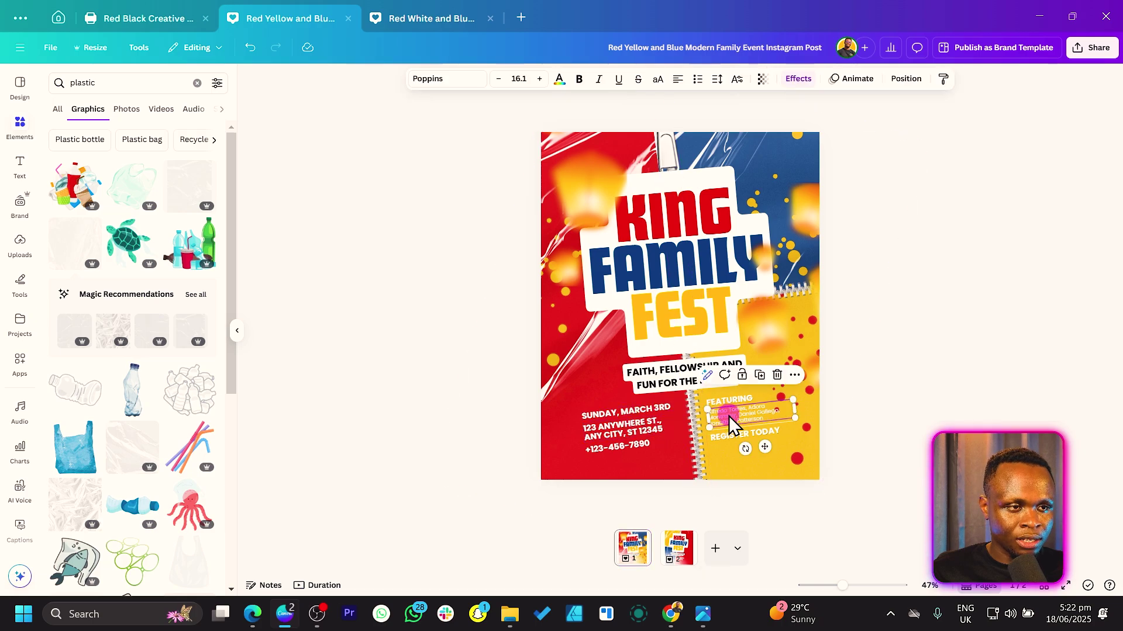
key("ctrl+a")
key("ctrl+x")
left_click(679, 549)
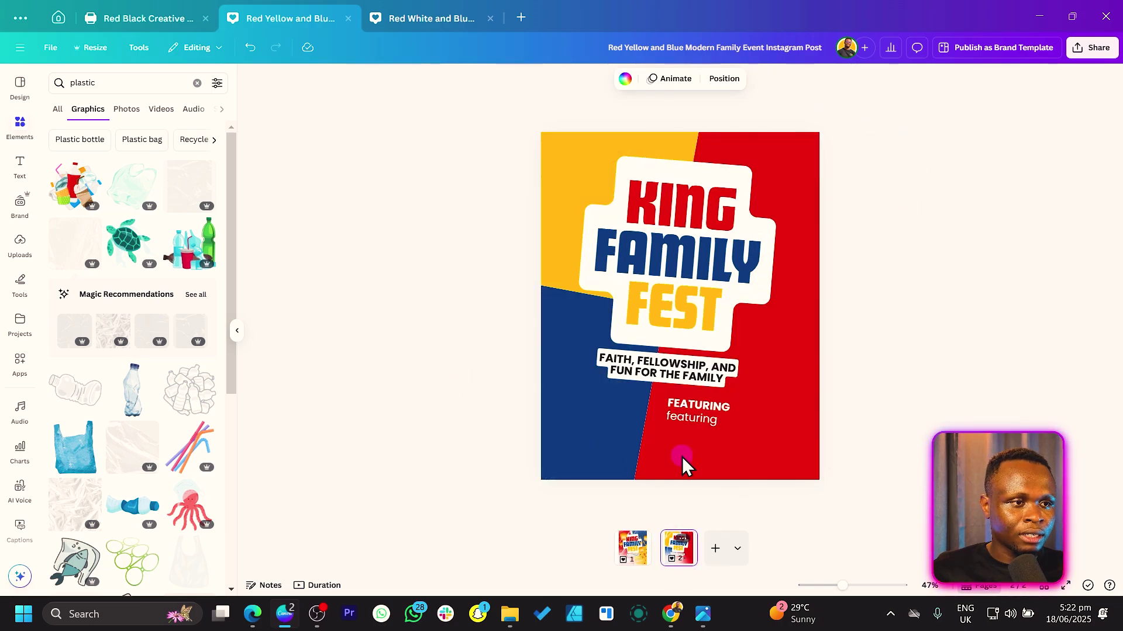
double_click(697, 417)
key("ctrl+v")
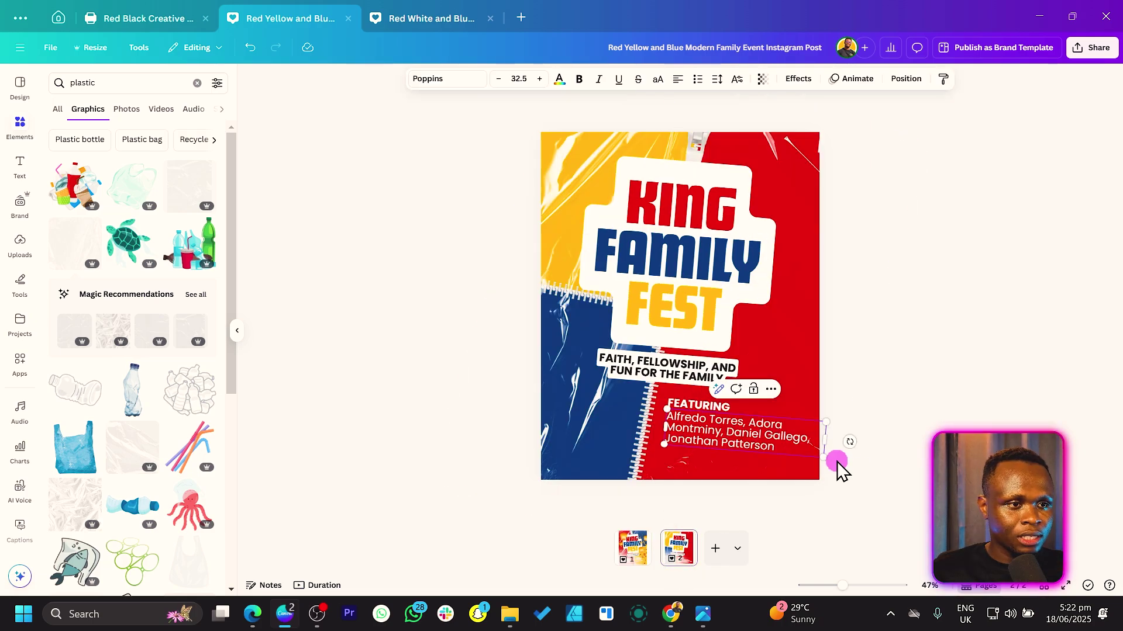
left_click_drag(825, 459, 768, 453)
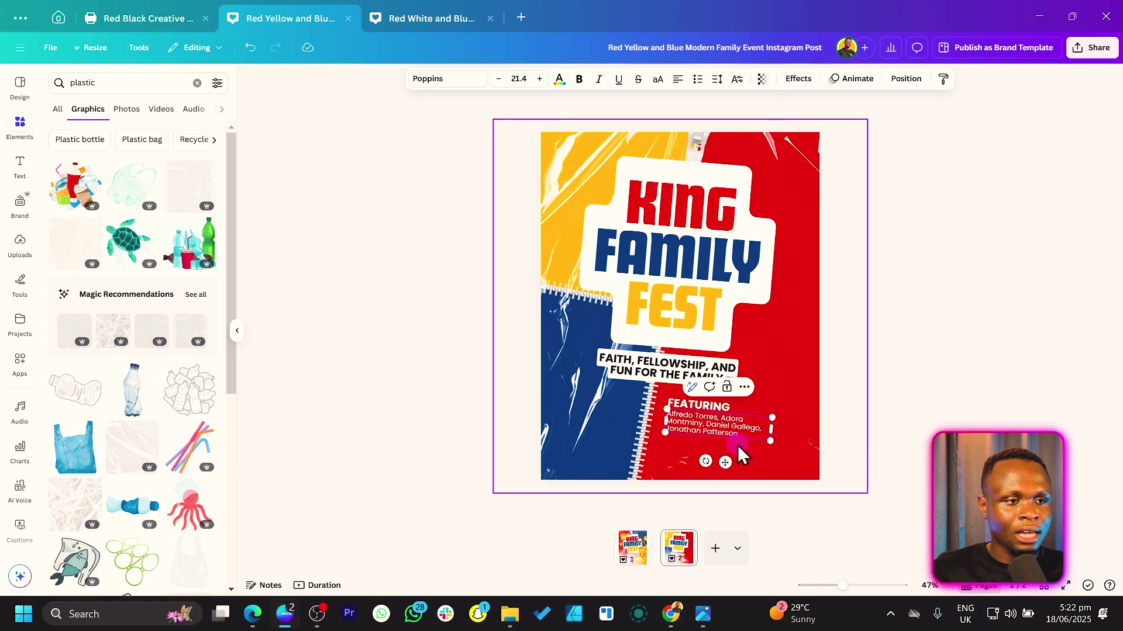
left_click(1093, 402)
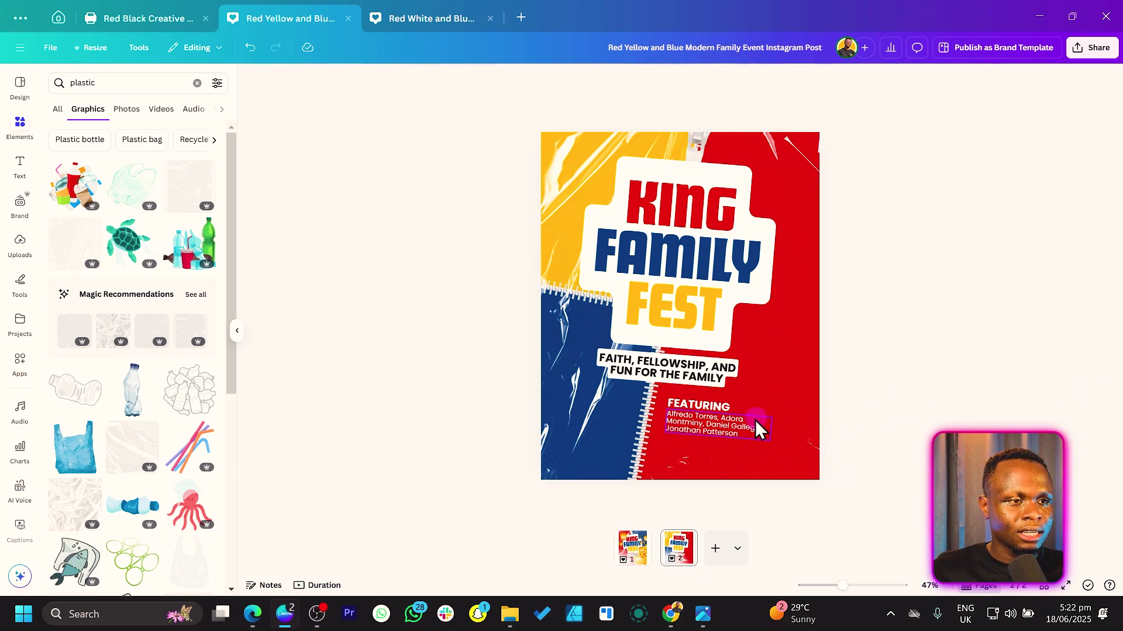
Step: Duplicate the "FEATURING" heading below the guests' names and change the copy's text to "REGISTER TODAY!"
left_click(721, 409)
left_click_drag(720, 410, 715, 451)
double_click(712, 448)
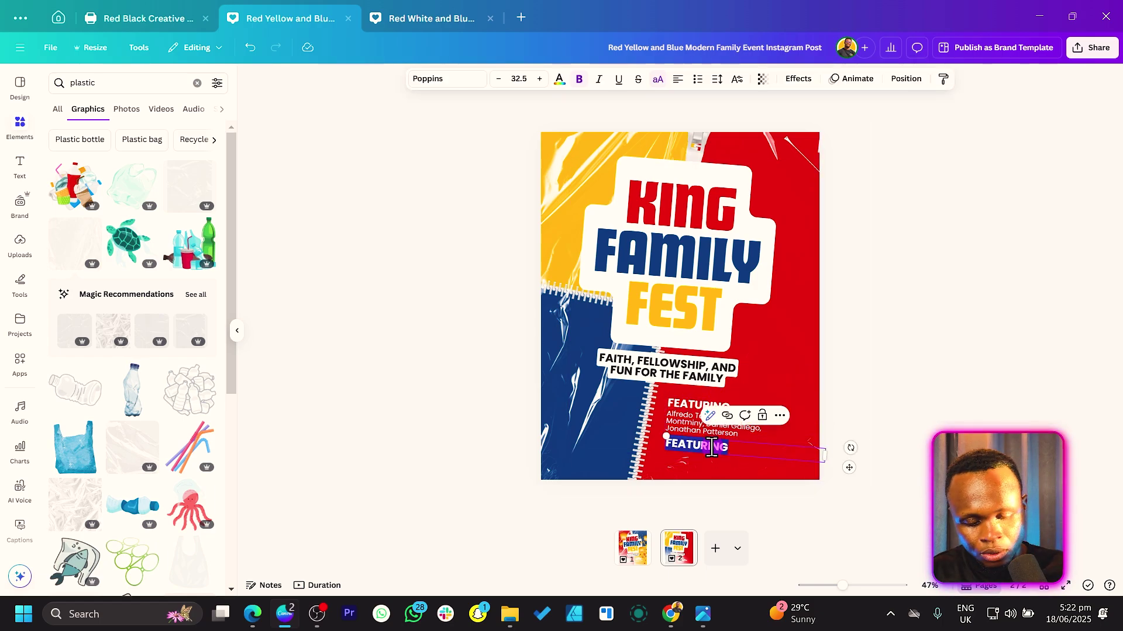
type("REA")
type("GISTER TODAY!")
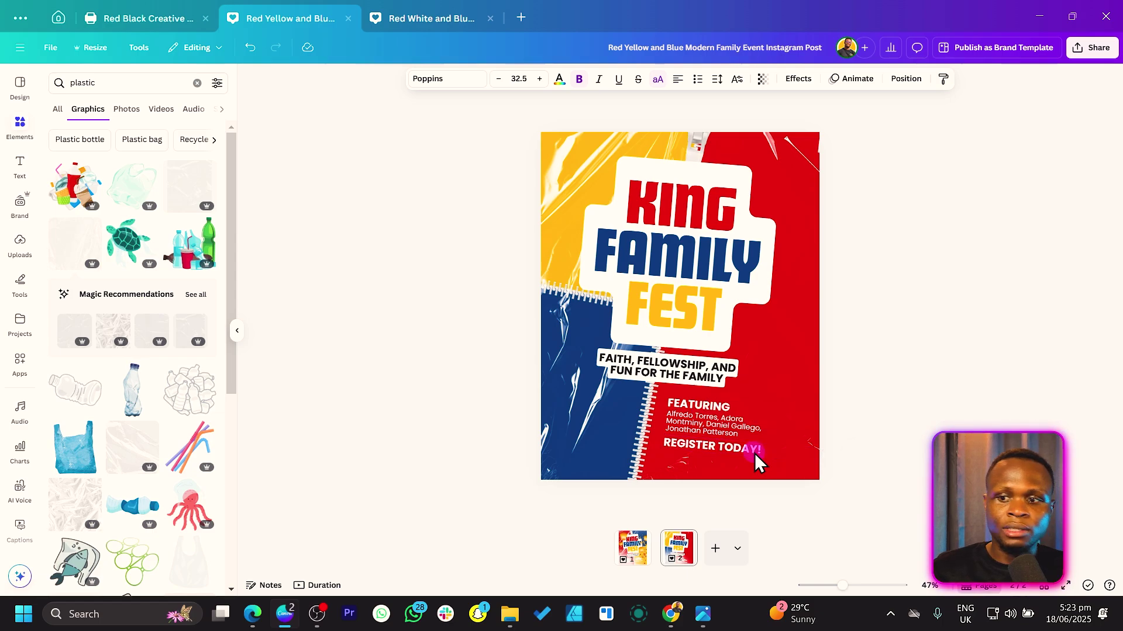
Step: Duplicate the "FEATURING" heading onto the blue area, just beyond the vertical zipper
left_click(680, 402)
left_click_drag(680, 402, 584, 396)
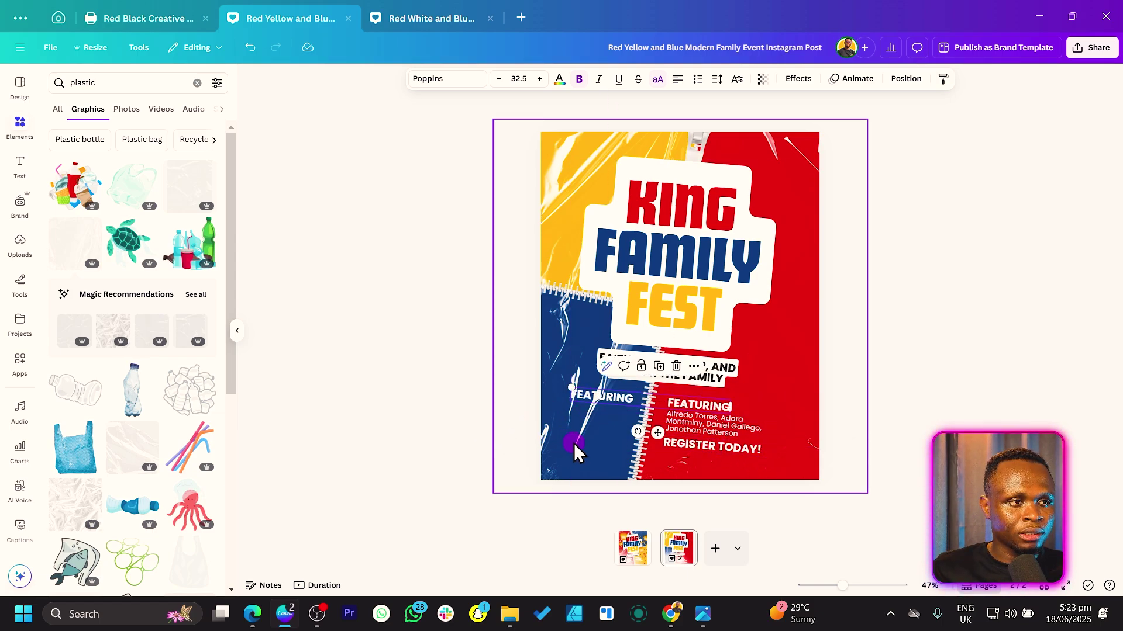
left_click(601, 161)
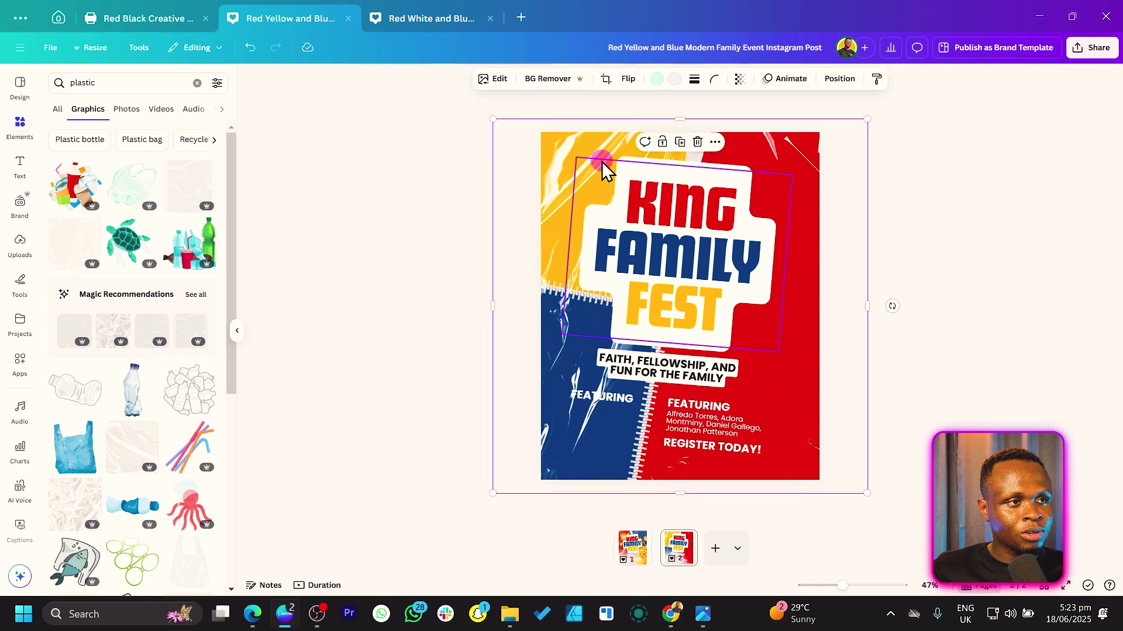
left_click(587, 391)
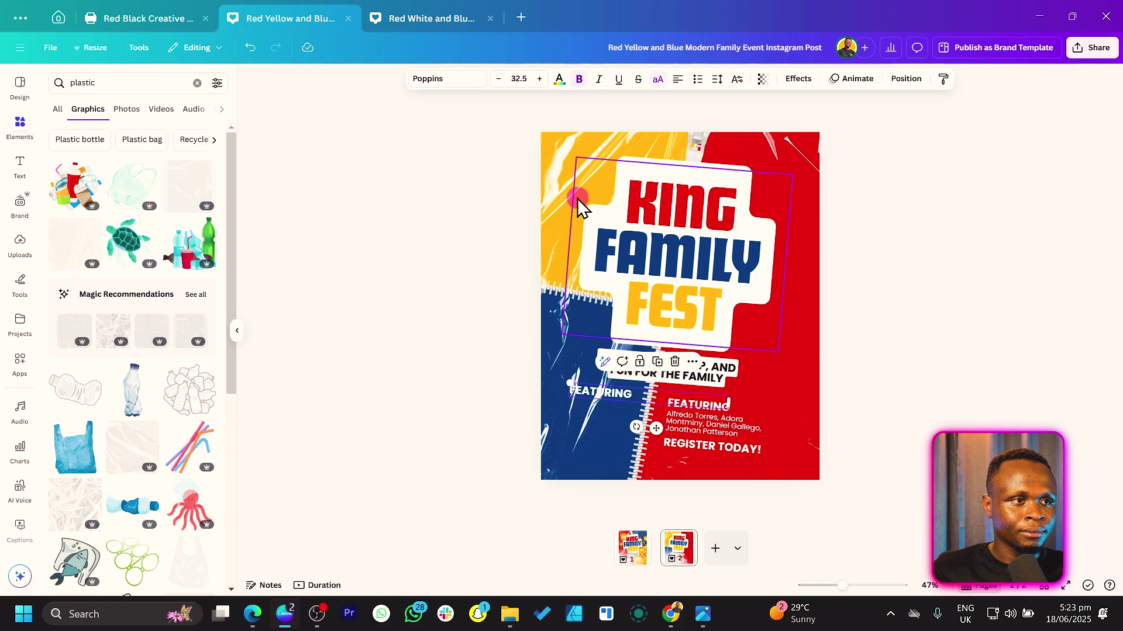
Step: Flip the plastic texture overlay horizontally
left_click(594, 121)
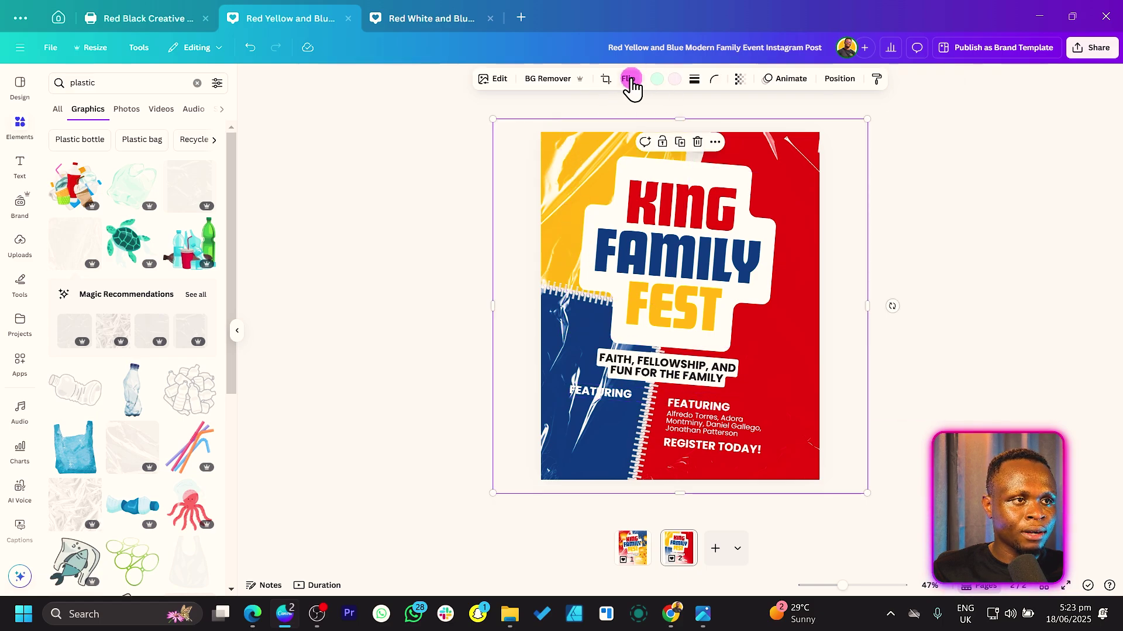
left_click(628, 79)
left_click(620, 108)
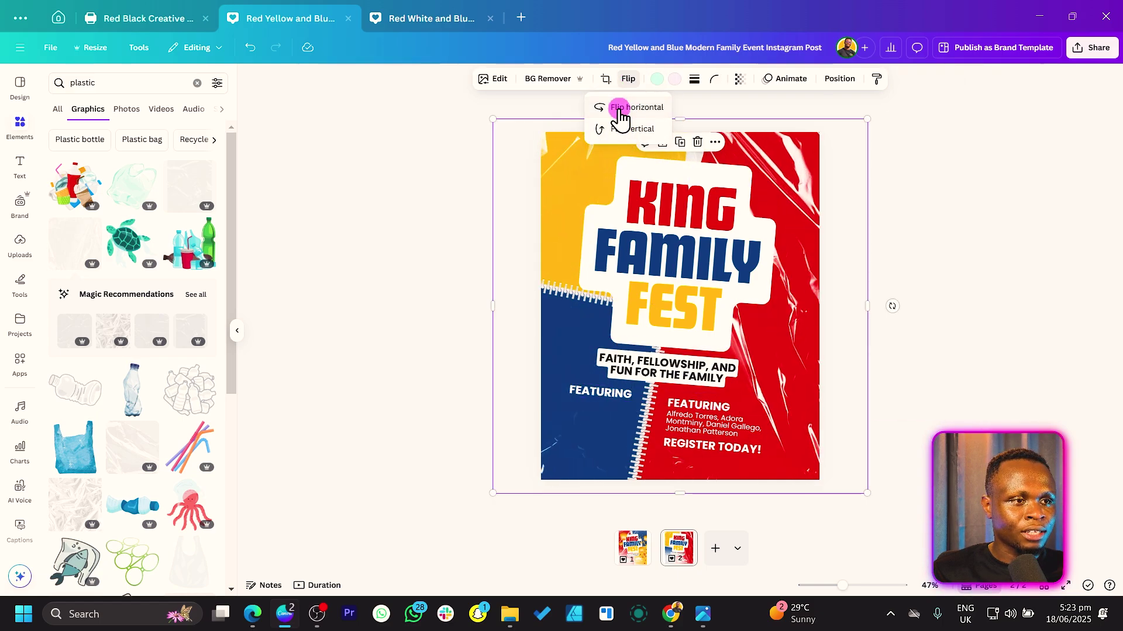
left_click(430, 342)
Step: Replace the blue area's "FEATURING" copy with "SUNDAY, 16TH" and move it slightly away from the zipper
double_click(611, 393)
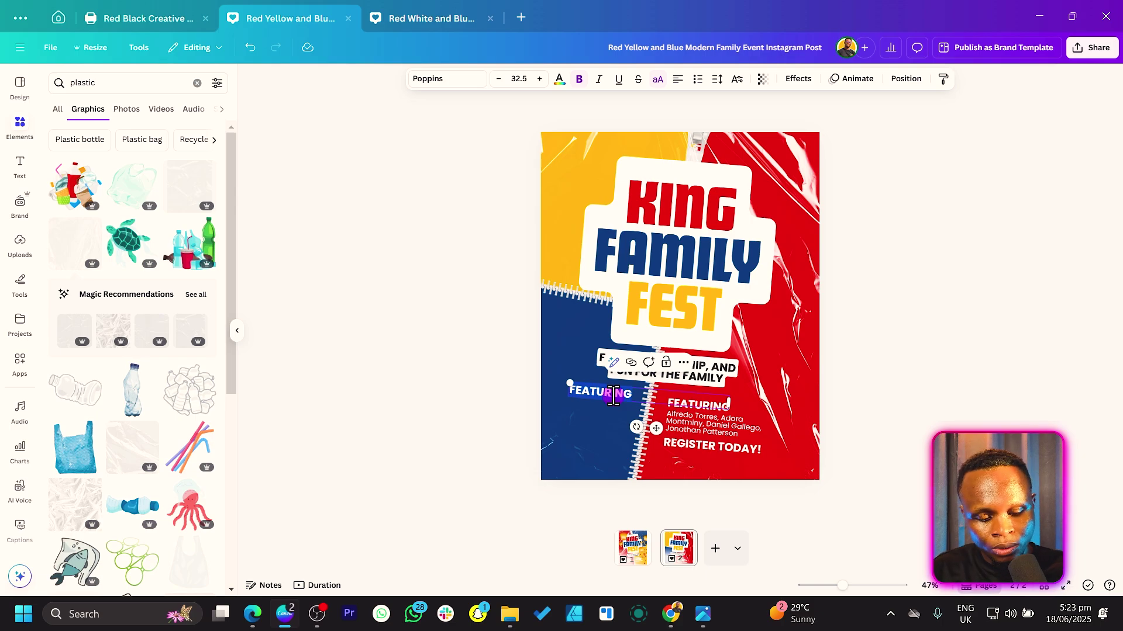
type("S")
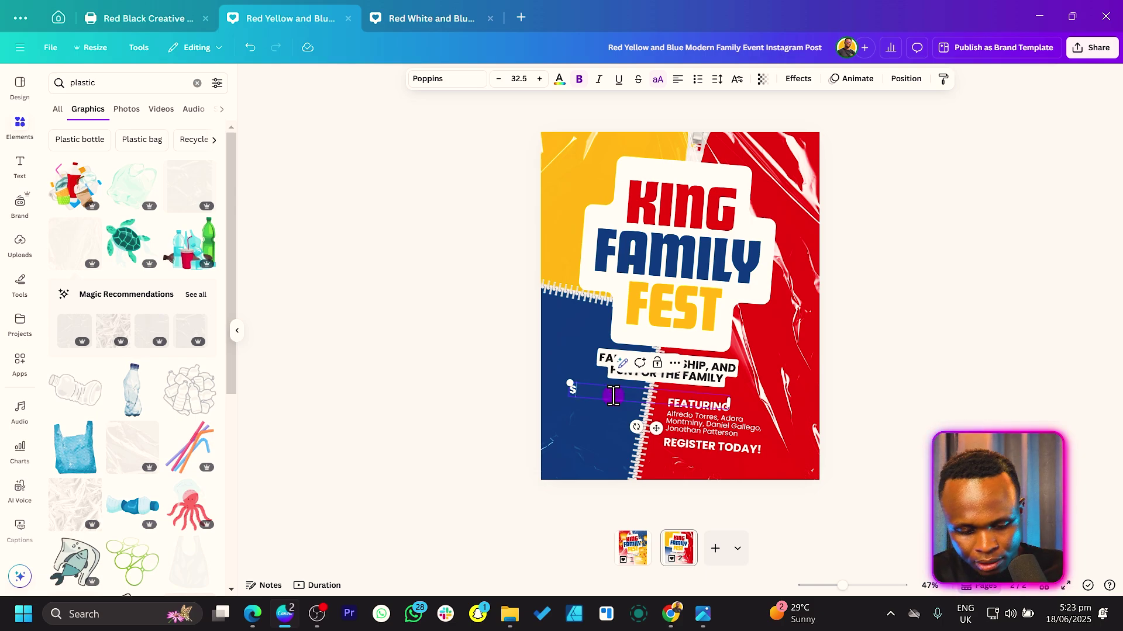
type("UNDAY, 16TH")
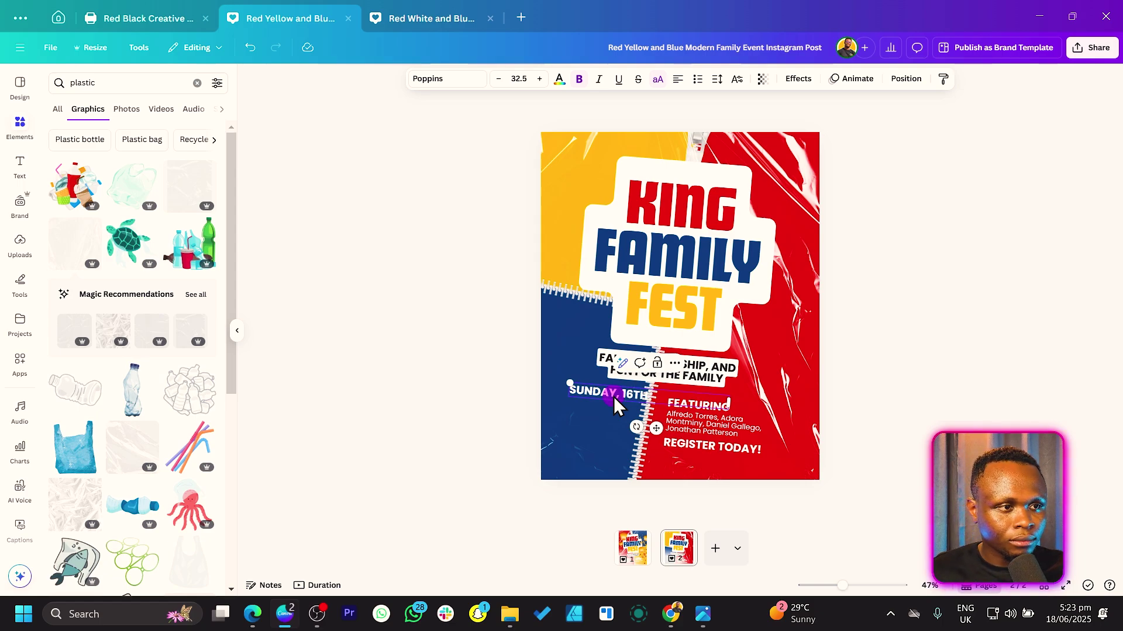
left_click_drag(656, 428, 646, 428)
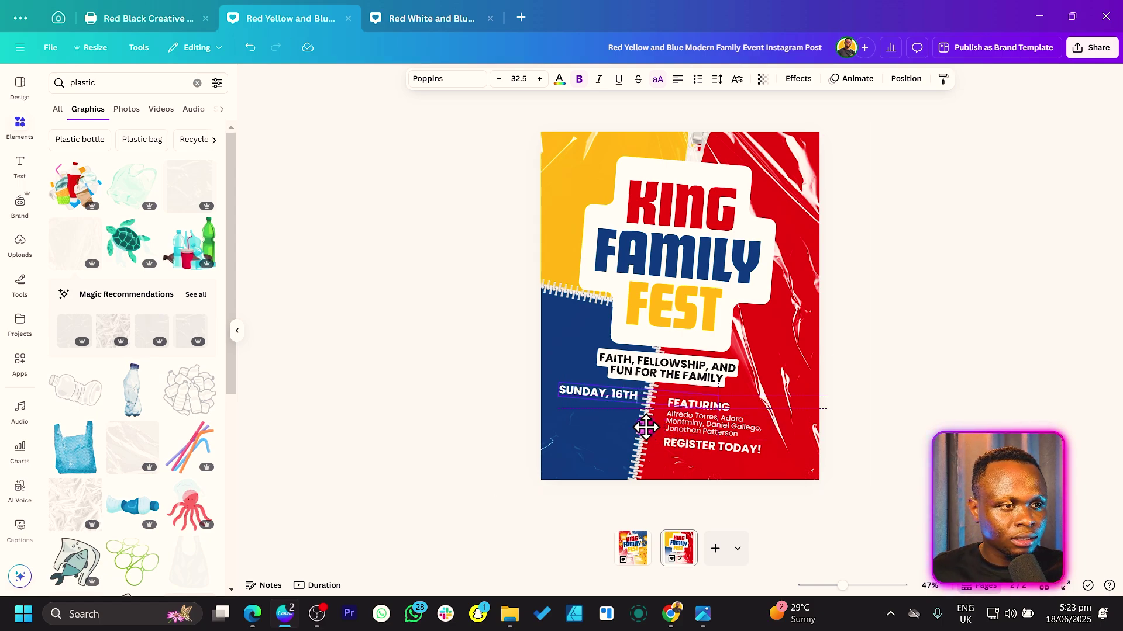
Step: Set the date, "FEATURING" and "REGISTER TODAY!" headings to font size 28.5, and nudge the date slightly toward the zipper
left_click(734, 405, "shift")
left_click(736, 447, "shift")
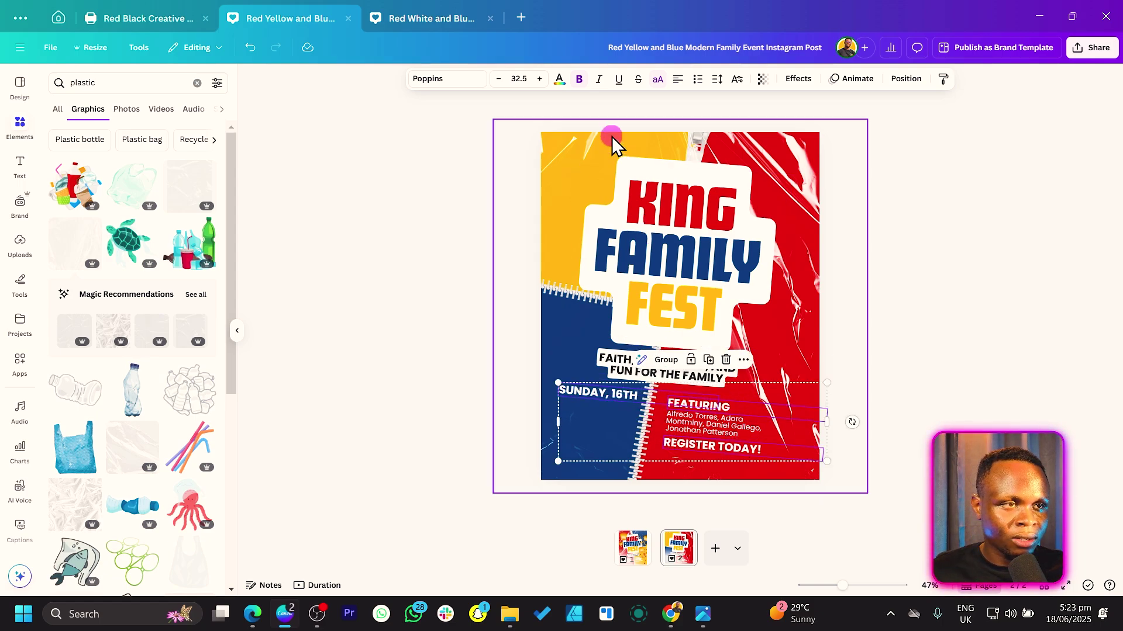
left_click(498, 78)
left_click(498, 78)
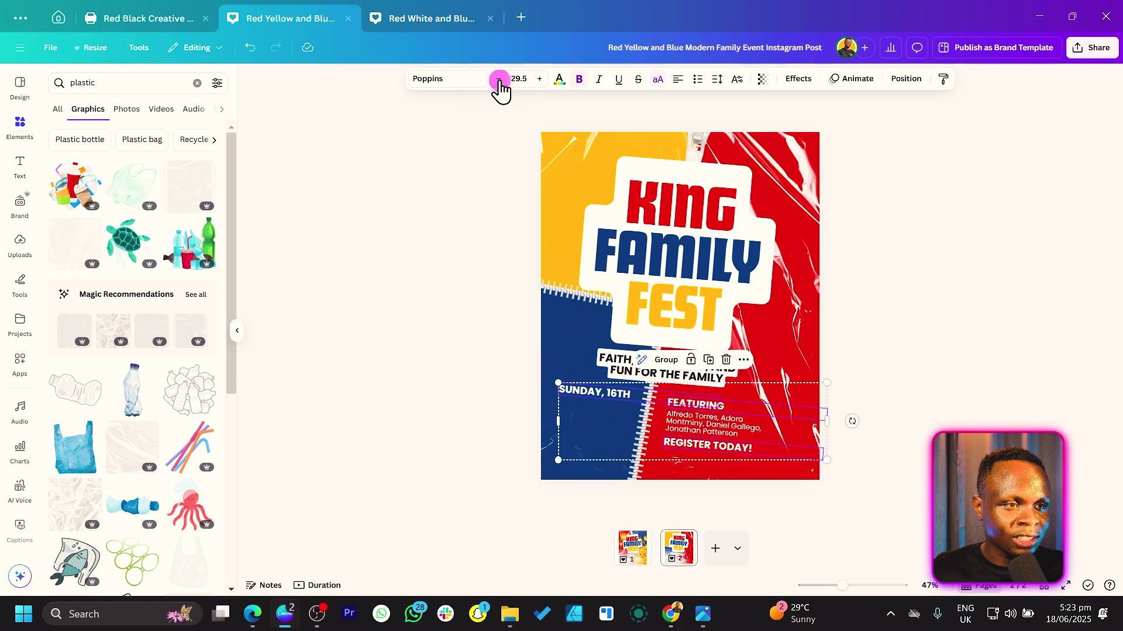
left_click(499, 78)
left_click(401, 276)
left_click(623, 398)
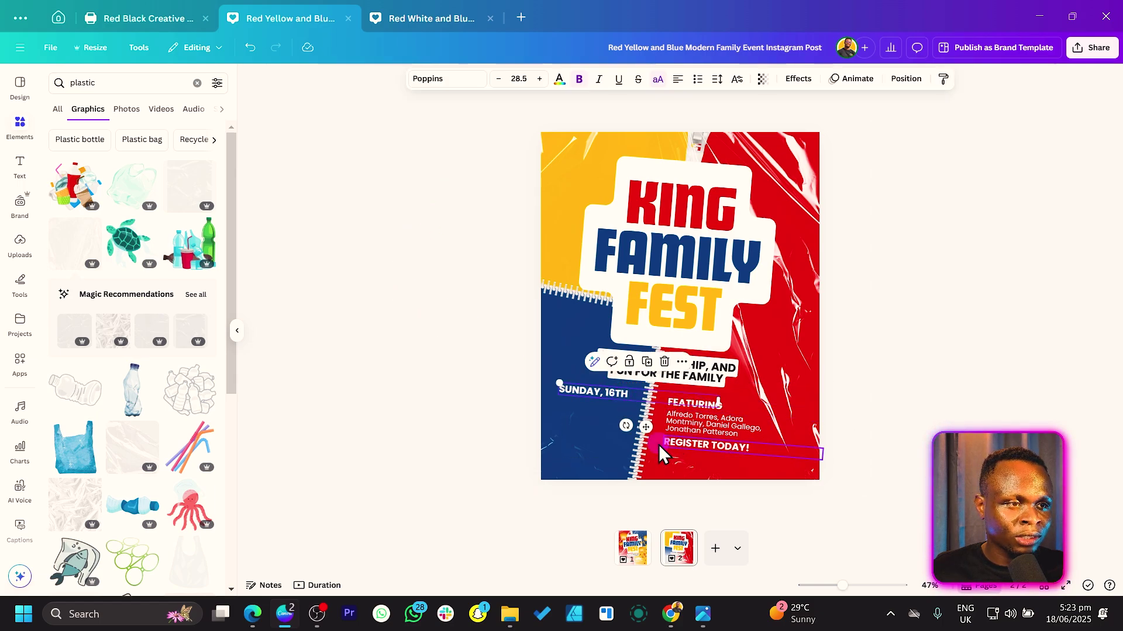
left_click_drag(625, 427, 650, 430)
left_click(529, 409)
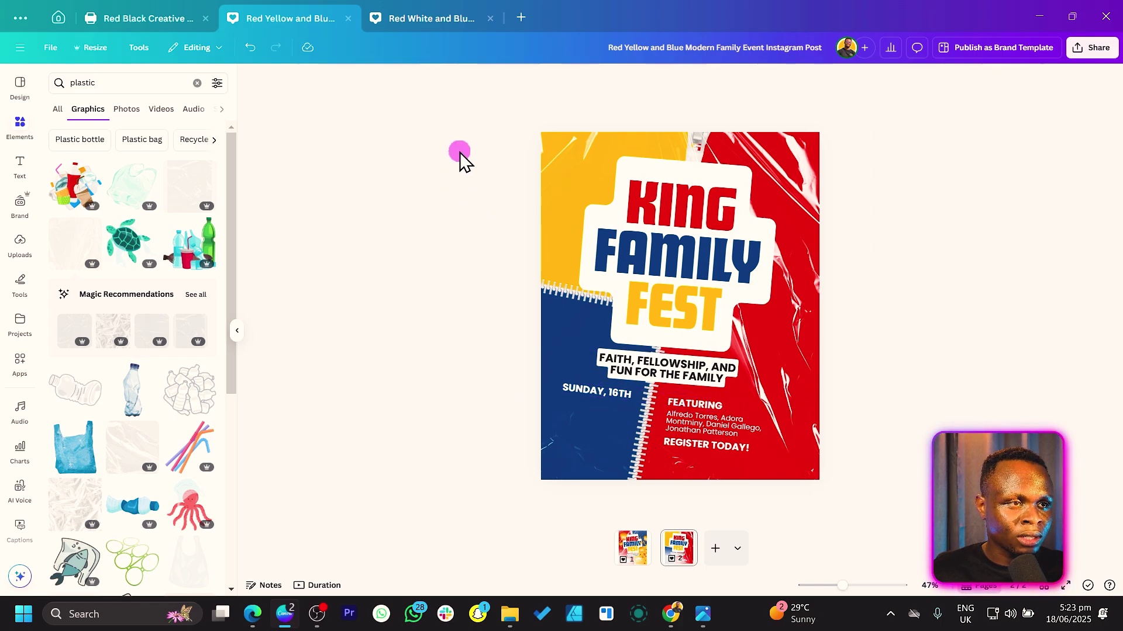
Step: Select the title, texts, zippers and colour blocks together and shift them slightly to the right
left_click_drag(462, 159, 811, 464)
left_click_drag(717, 291, 733, 289)
left_click(295, 225)
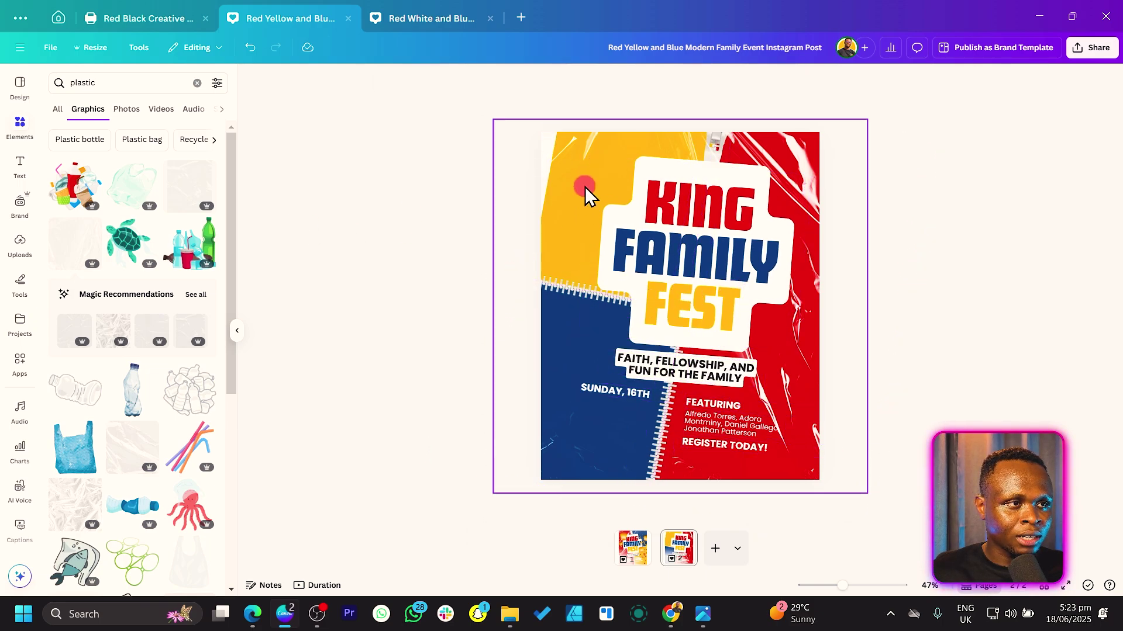
Step: Select the yellow shape among the layers and move it left to cover the gap at the page's edge
left_click(563, 190)
left_click(564, 191)
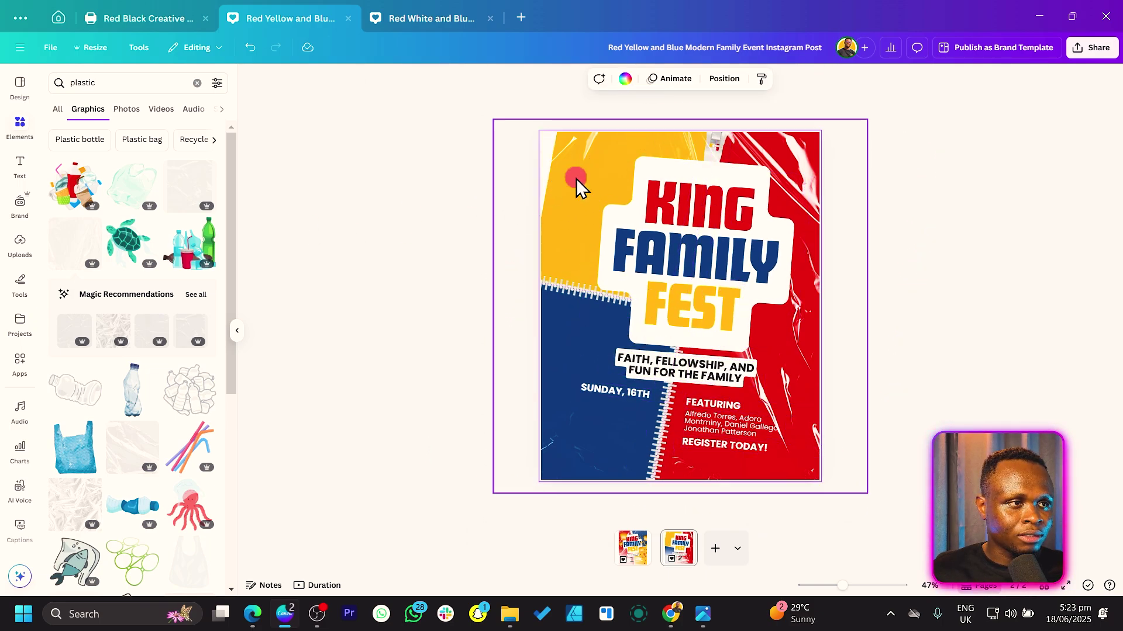
right_click(570, 190)
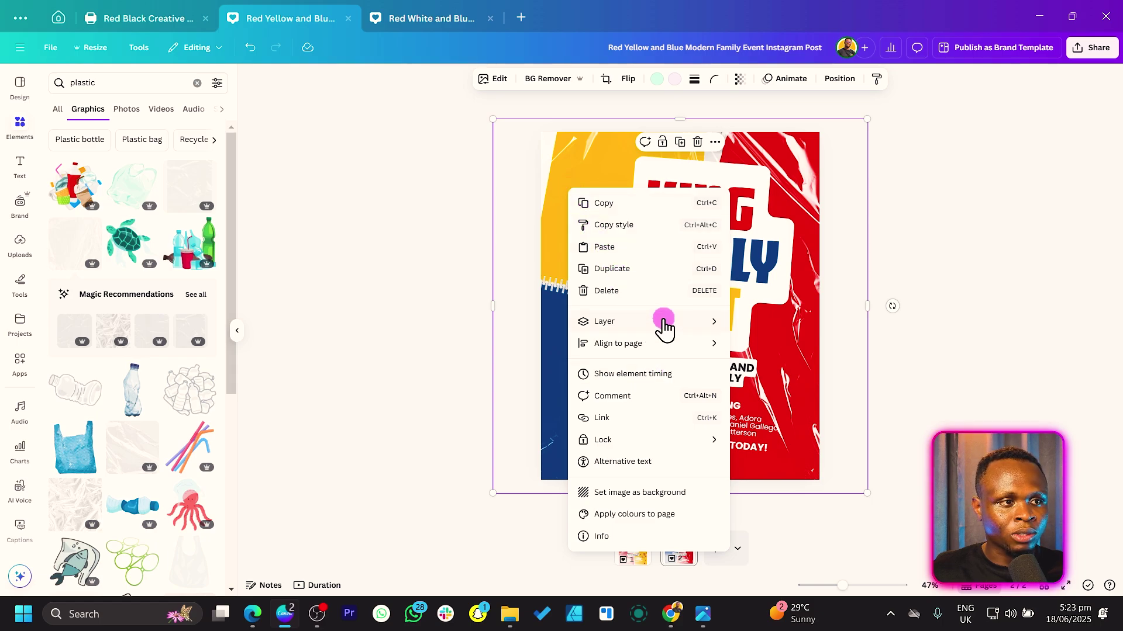
mouse_move(664, 326)
left_click(765, 419)
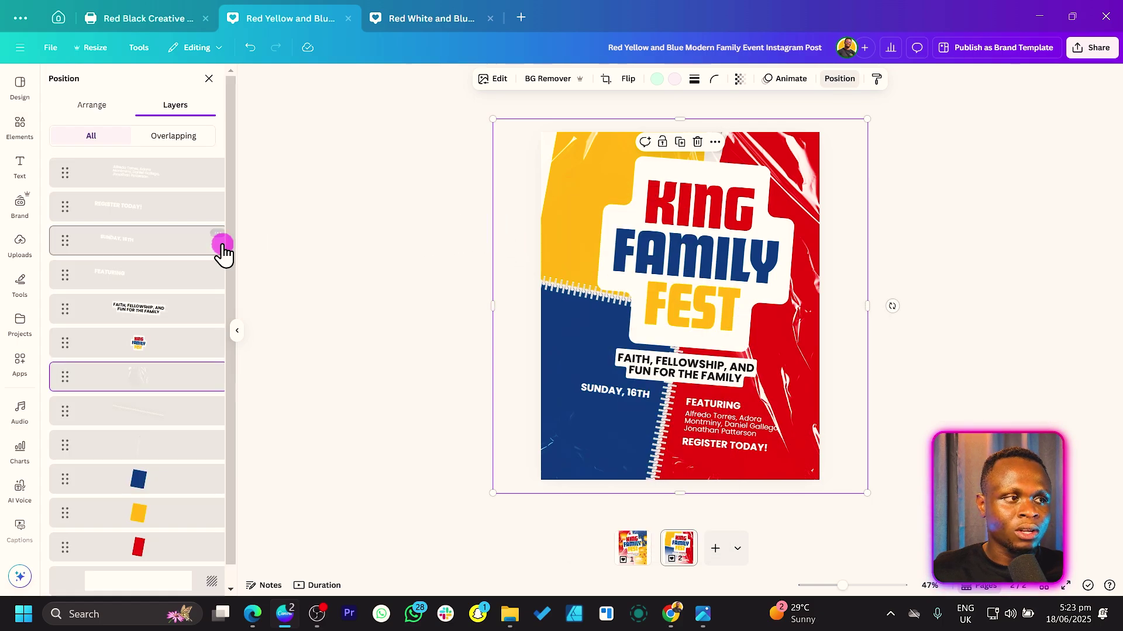
left_click(143, 509)
left_click_drag(543, 190, 514, 188)
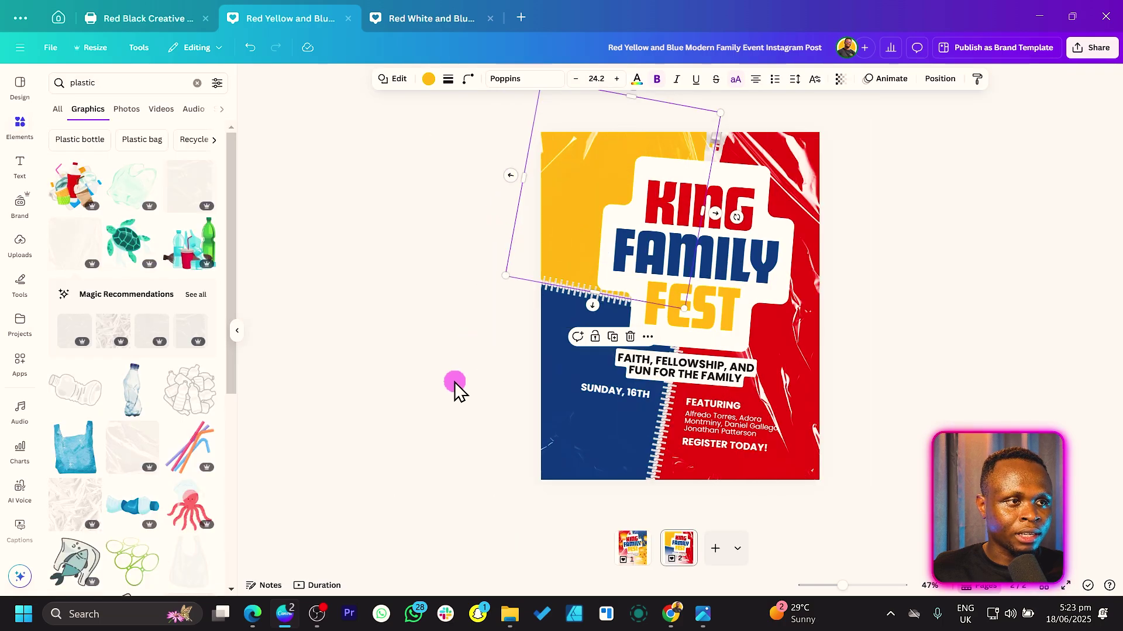
left_click(454, 381)
Step: Move the date heading left and extend its text to "SUNDAY, 16TH 2025"
left_click_drag(603, 388, 598, 389)
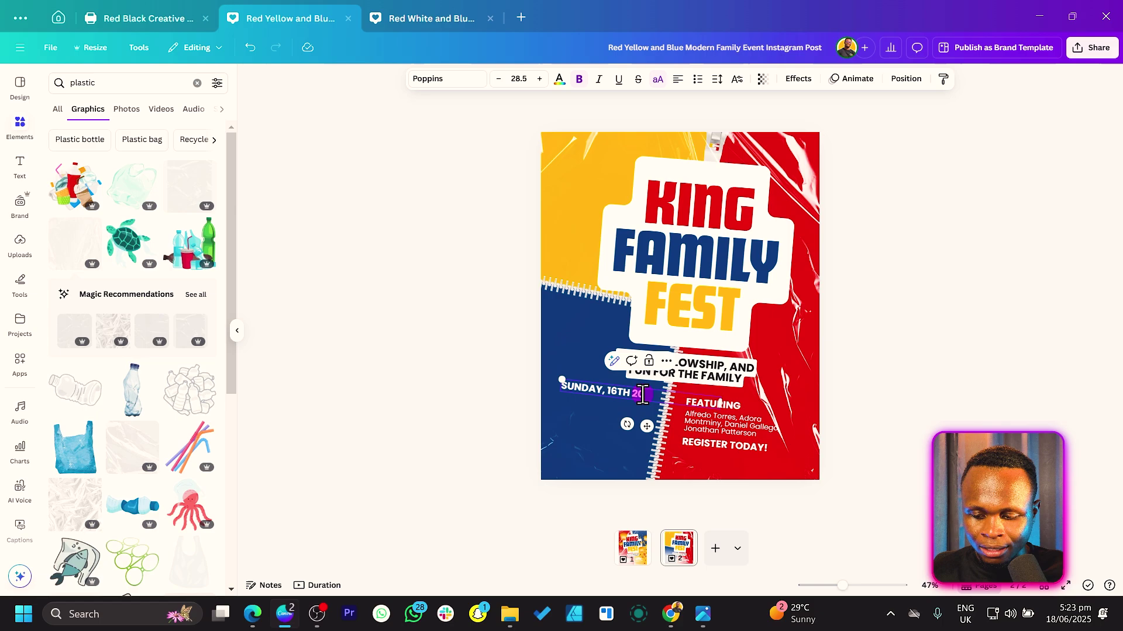
left_click(604, 437)
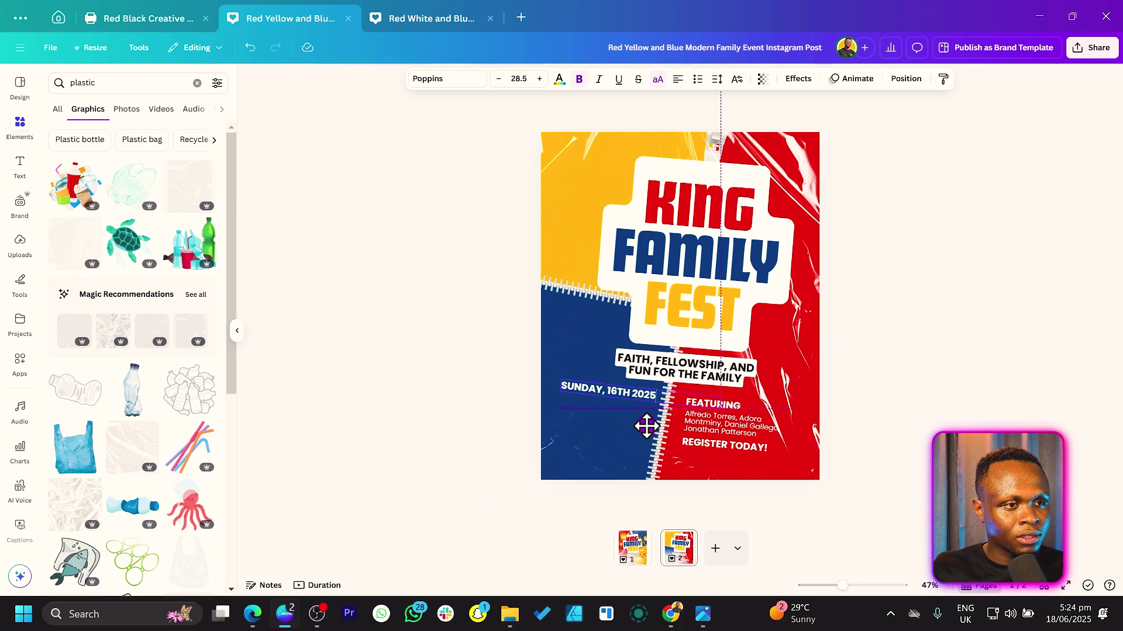
left_click(454, 416)
Step: Place a copy of the guests' names under the date, change it to "Location goes here", and duplicate that line directly below
left_click_drag(733, 421, 606, 406)
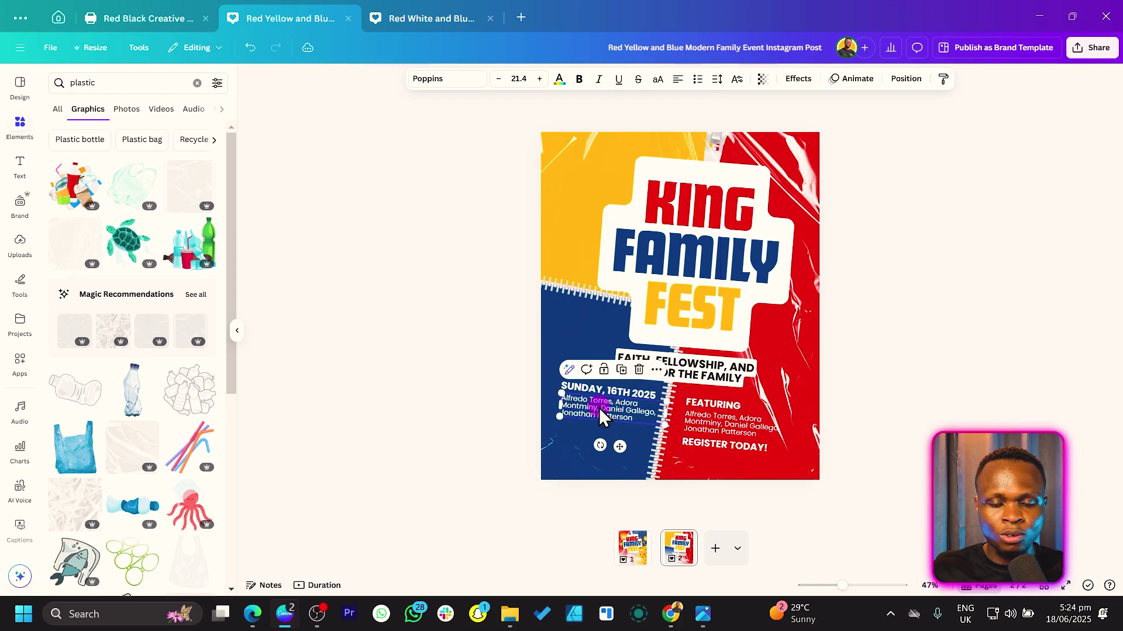
left_click(598, 413)
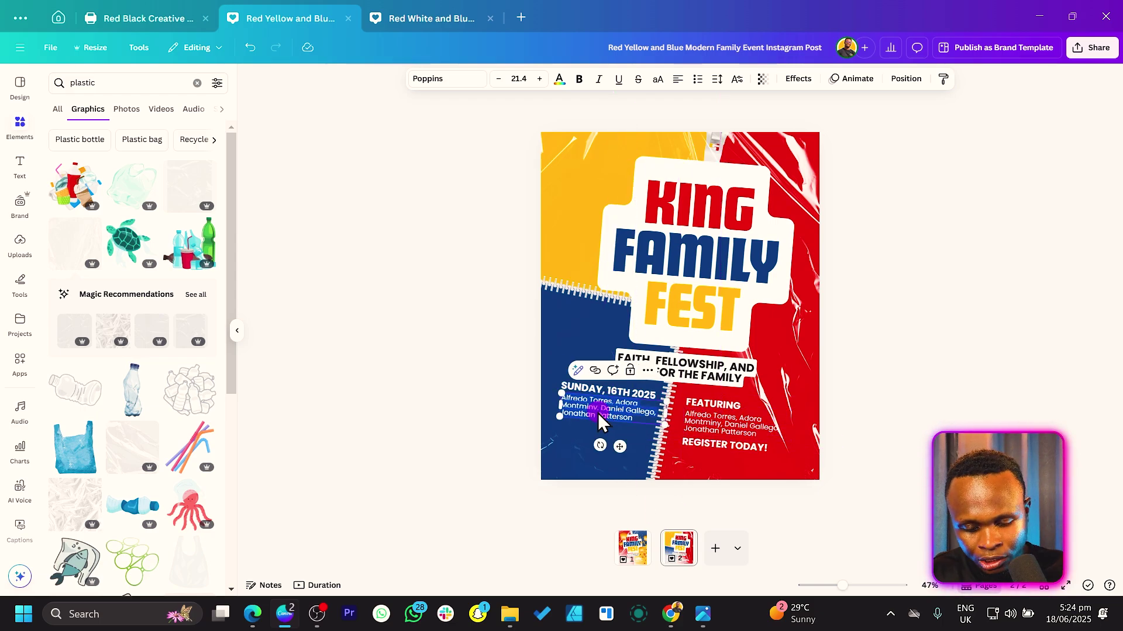
type("Location goes here")
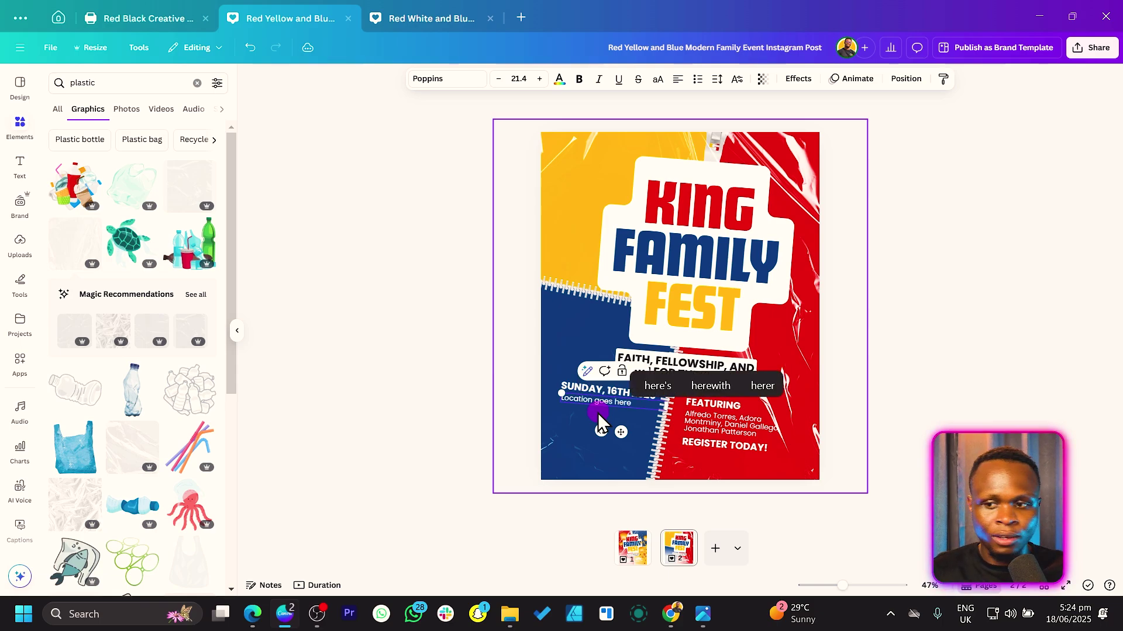
key("Escape")
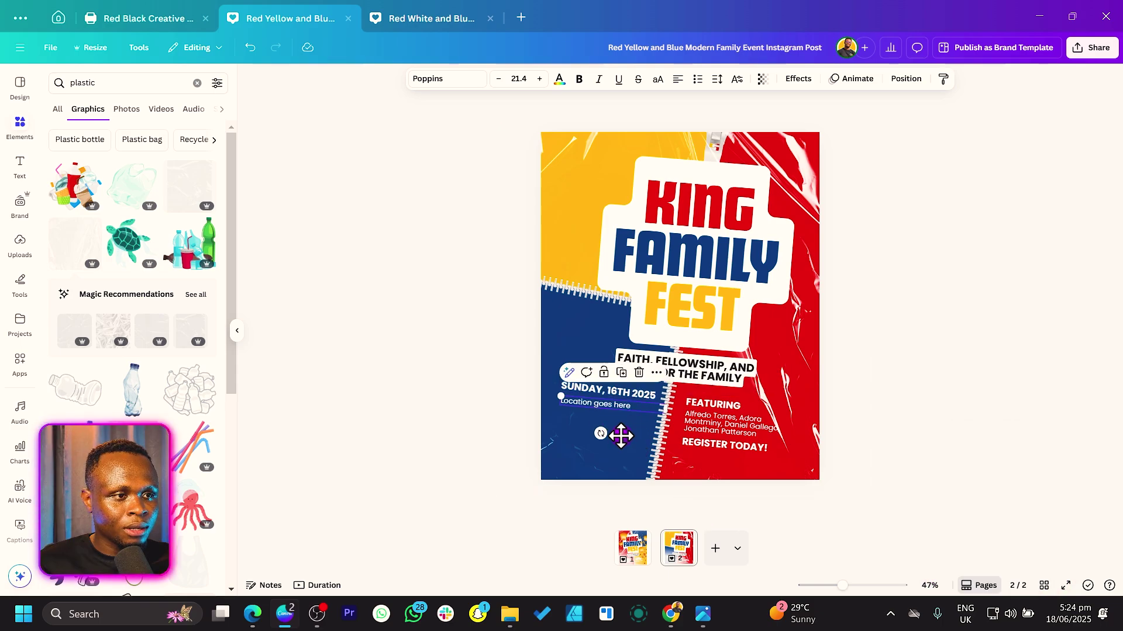
left_click_drag(633, 437, 632, 449)
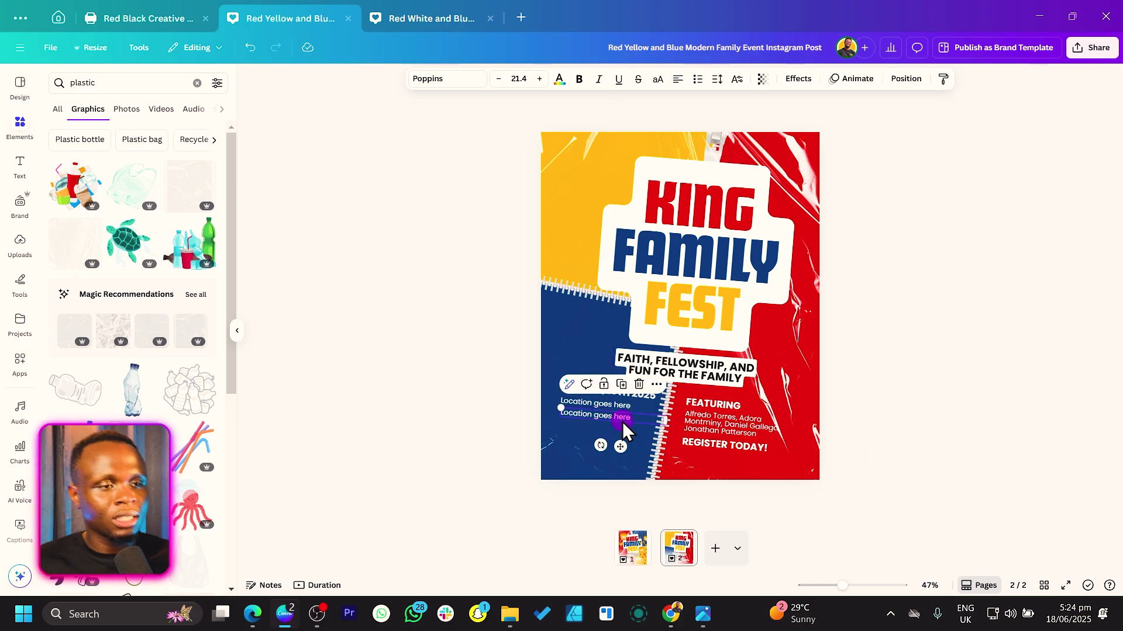
left_click(434, 444)
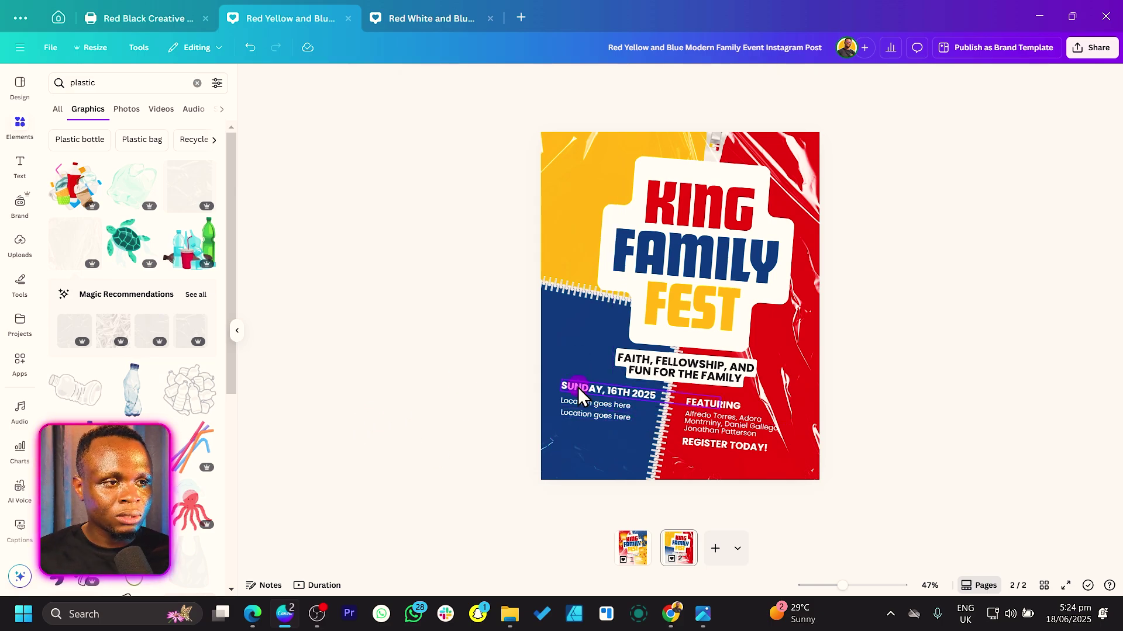
Step: Apply the date heading's style to the upper location line and arrange both location lines closely beneath the date
right_click(578, 387)
left_click(621, 316)
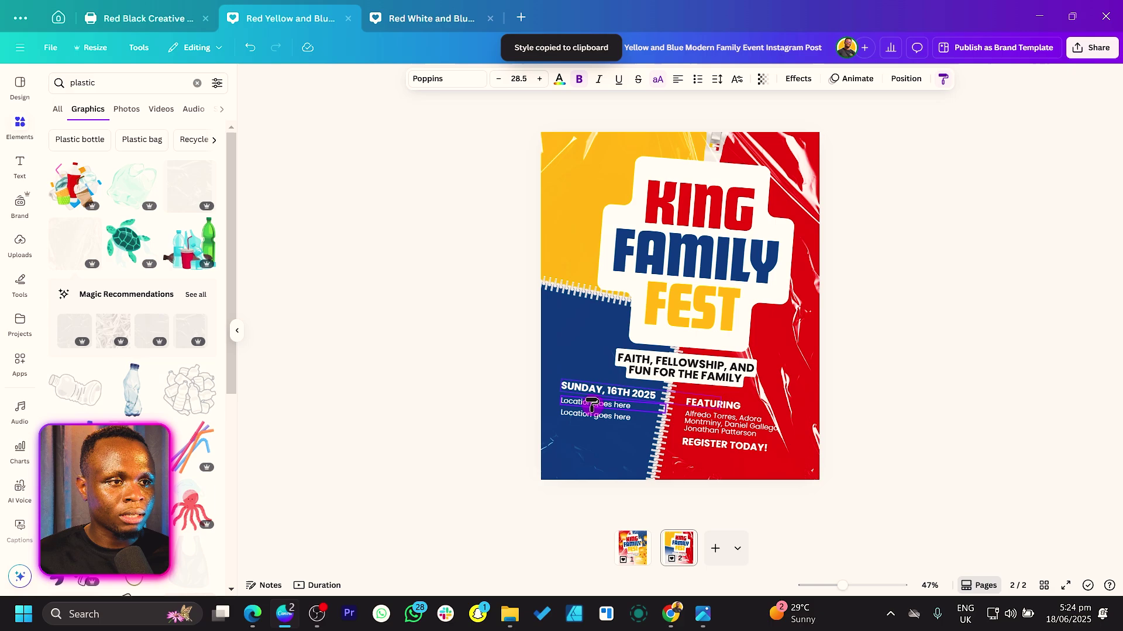
left_click(590, 415)
left_click_drag(626, 419, 608, 460)
left_click(571, 376)
left_click_drag(570, 375, 587, 414)
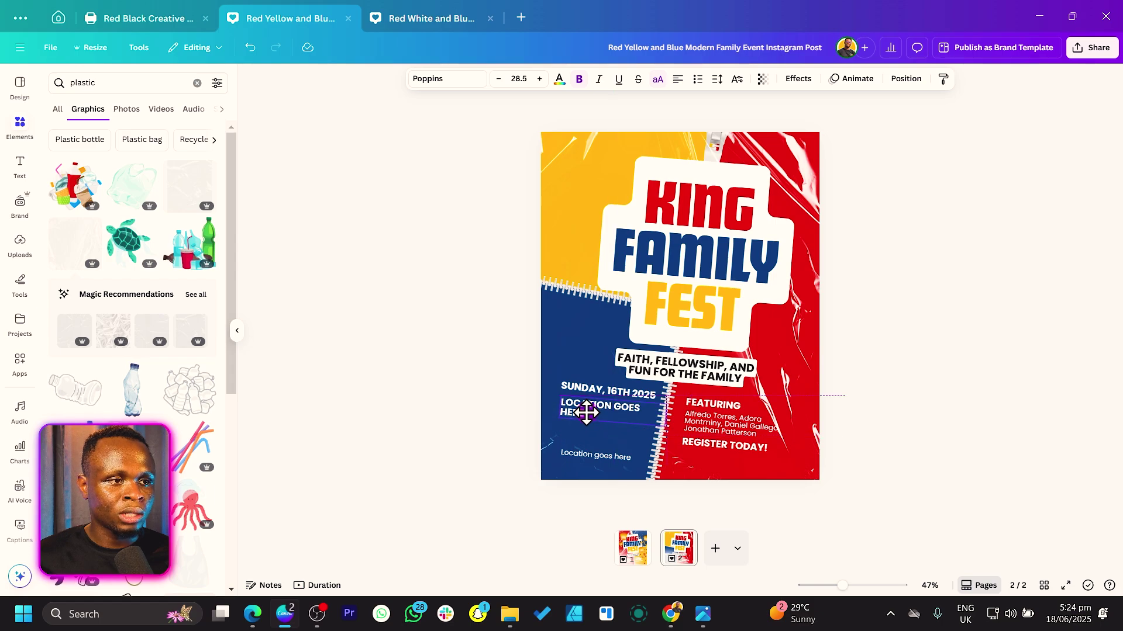
left_click_drag(592, 462, 587, 429)
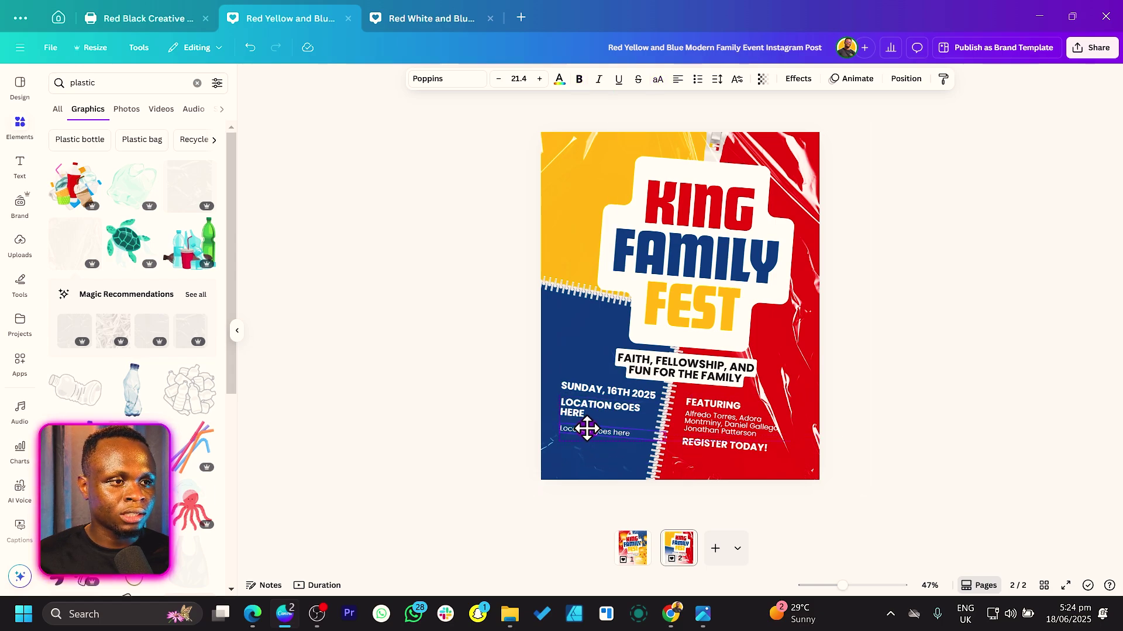
Step: Replace the lower "Location goes here" line with the contact phone number and give it the upper location line's style
left_click(587, 426)
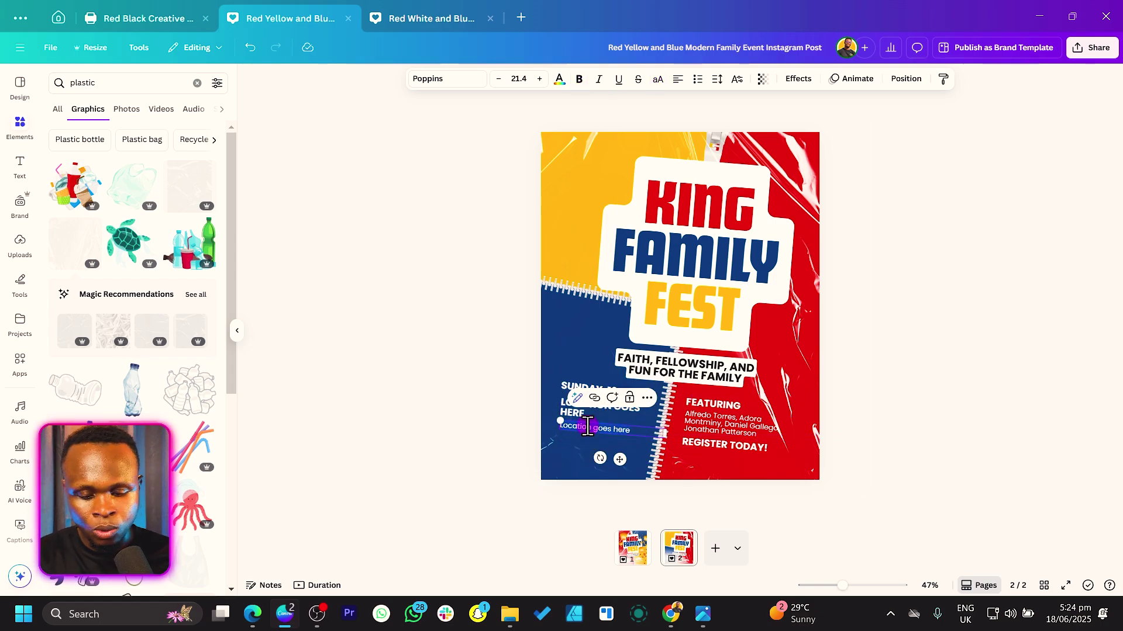
type("+233123456789")
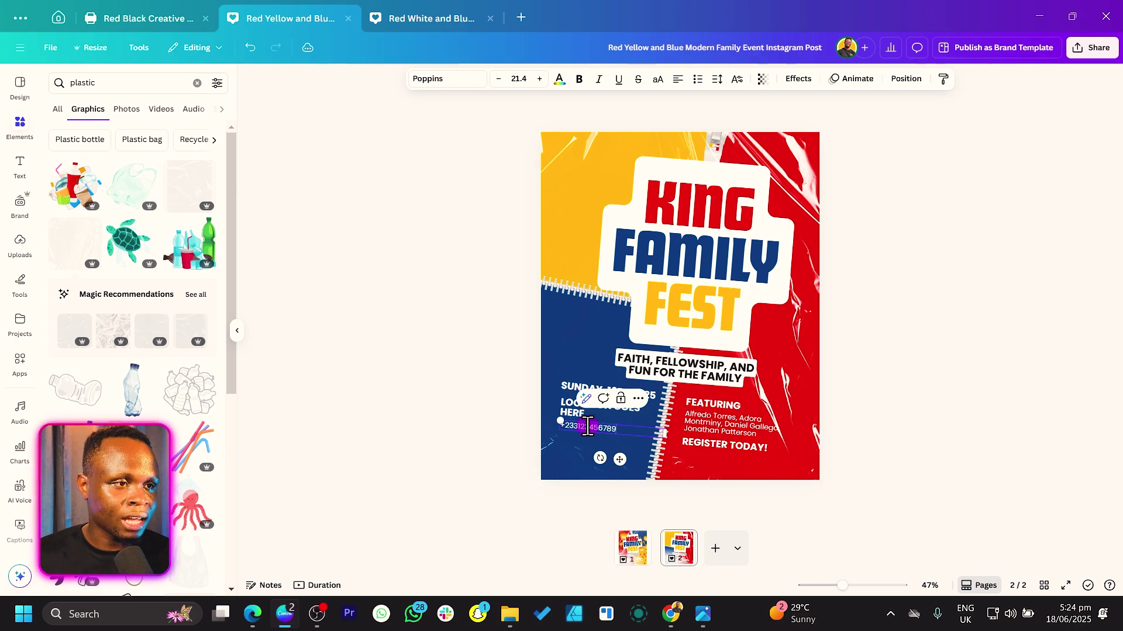
right_click(584, 403)
left_click(626, 313)
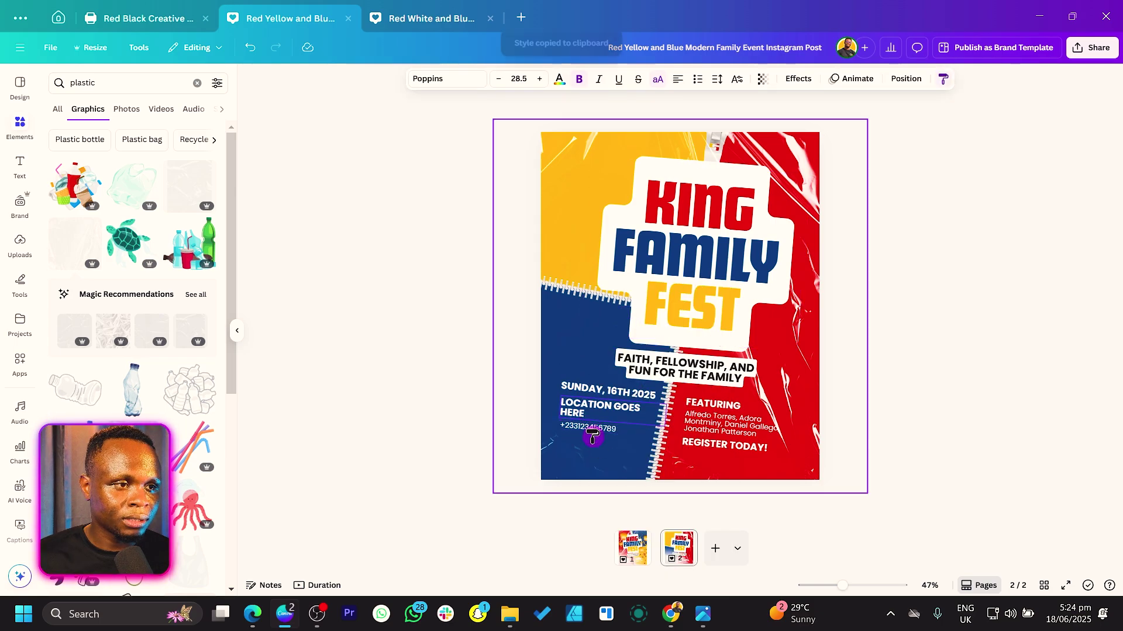
left_click(593, 436)
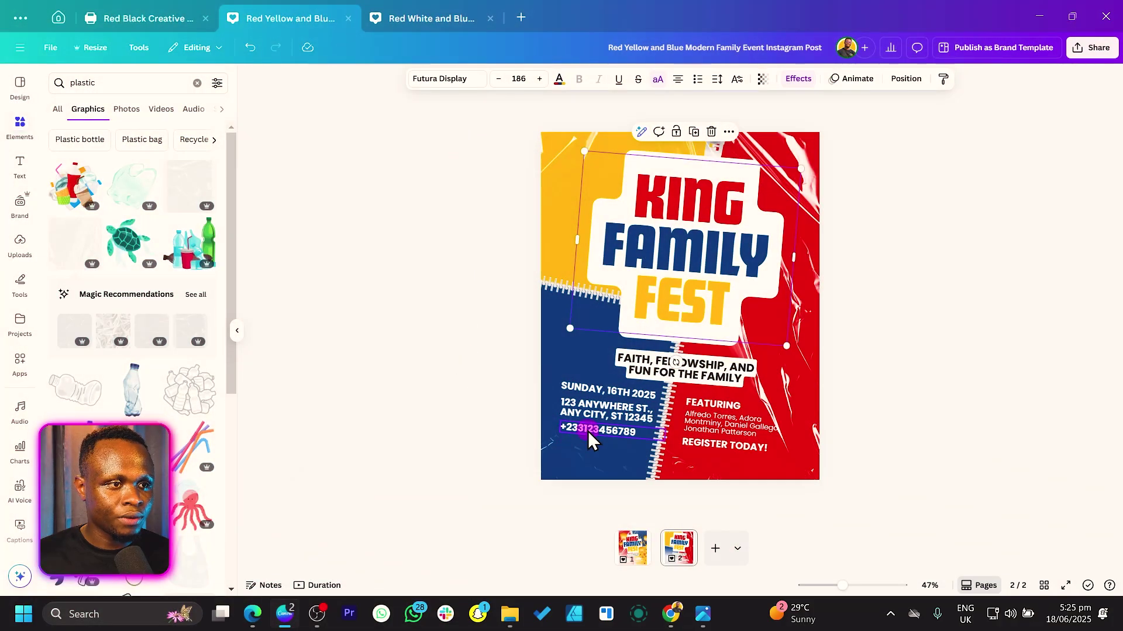
Step: Scale the date, address, phone number and the whole featuring block down together slightly
left_click(397, 406)
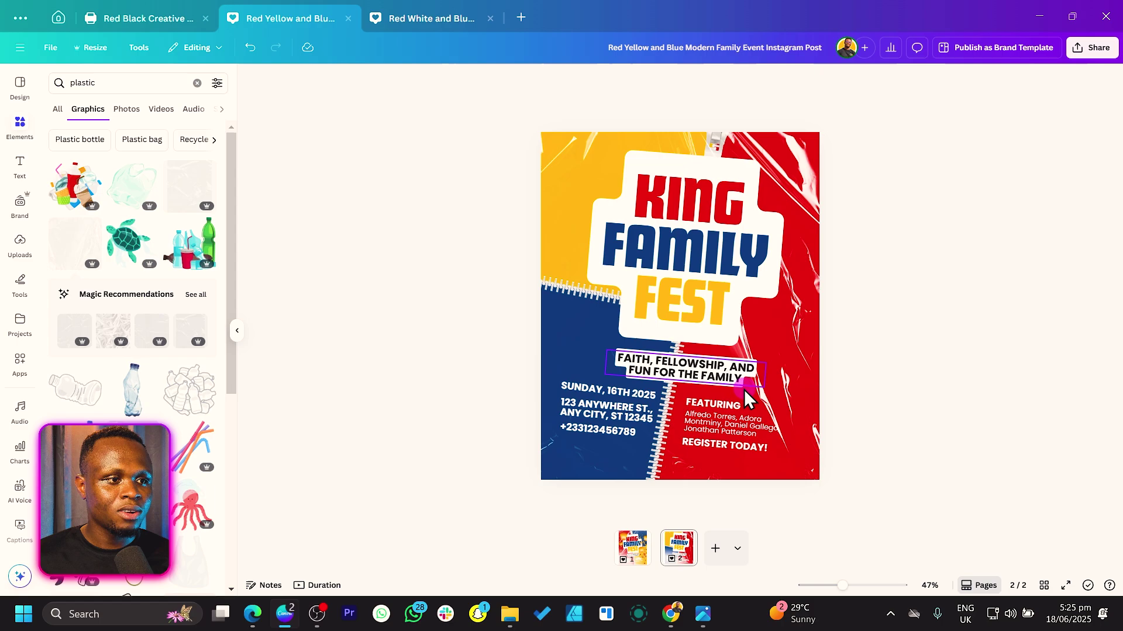
left_click(602, 411)
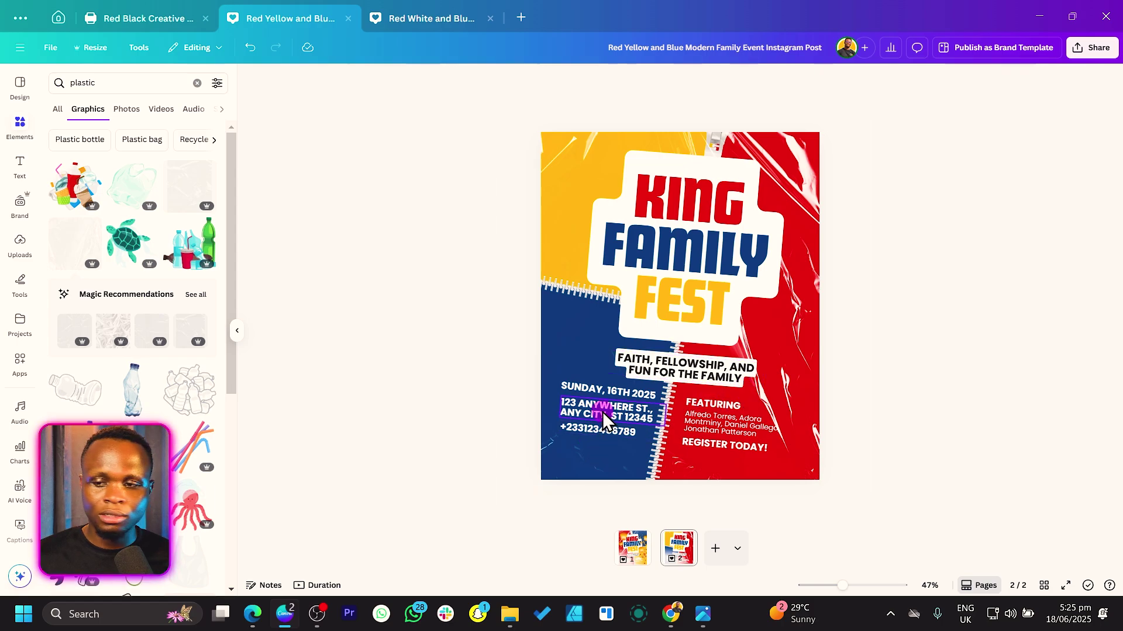
left_click(585, 410)
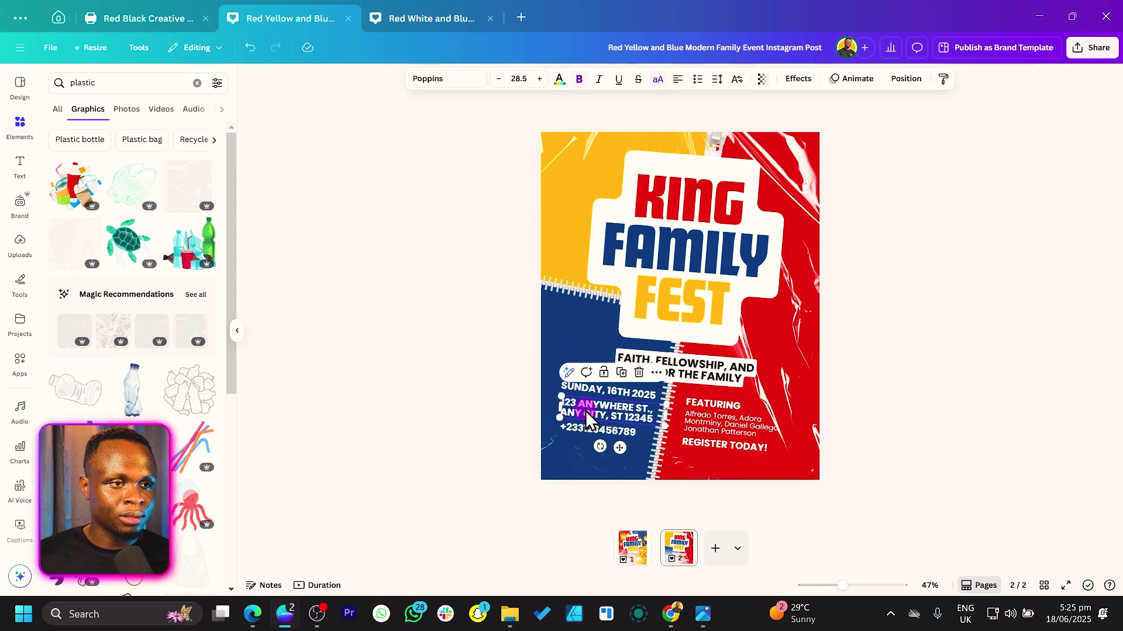
left_click(712, 403, "shift")
left_click(724, 444, "shift")
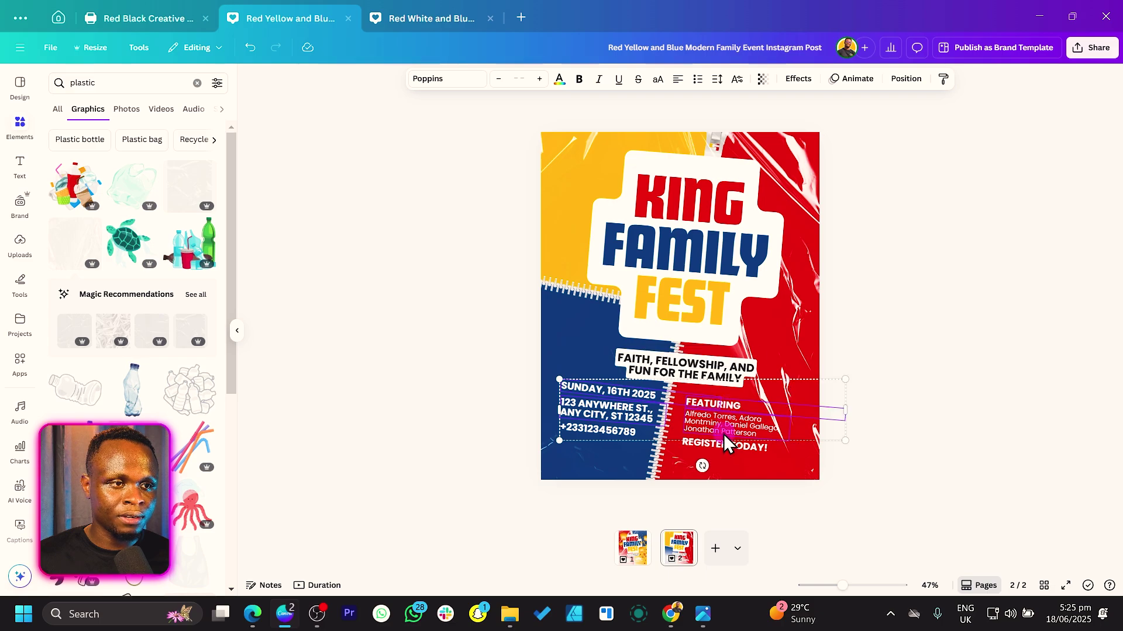
left_click(601, 430, "shift")
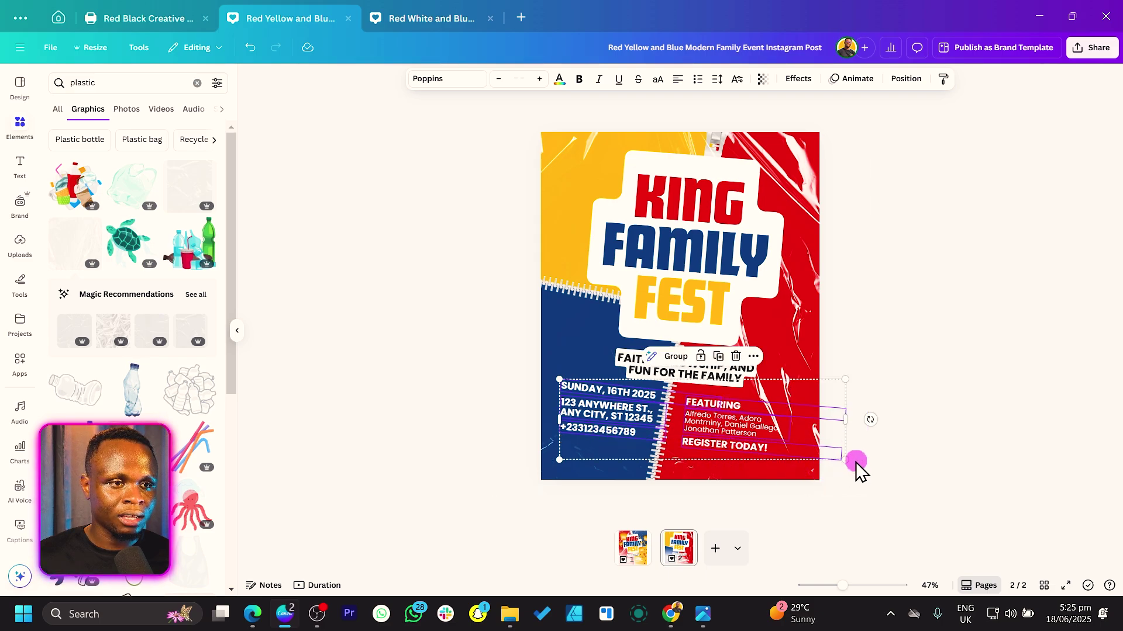
left_click_drag(847, 460, 837, 458)
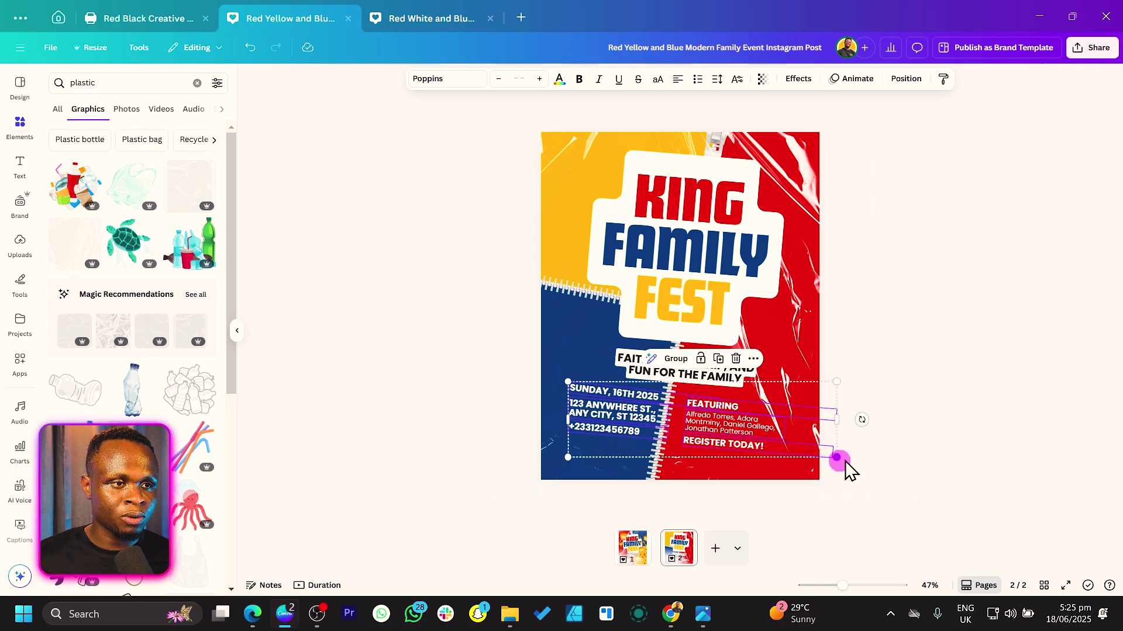
Step: Keep only the date, address and phone lines selected and move them slightly left in the blue section
left_click(741, 445, "shift")
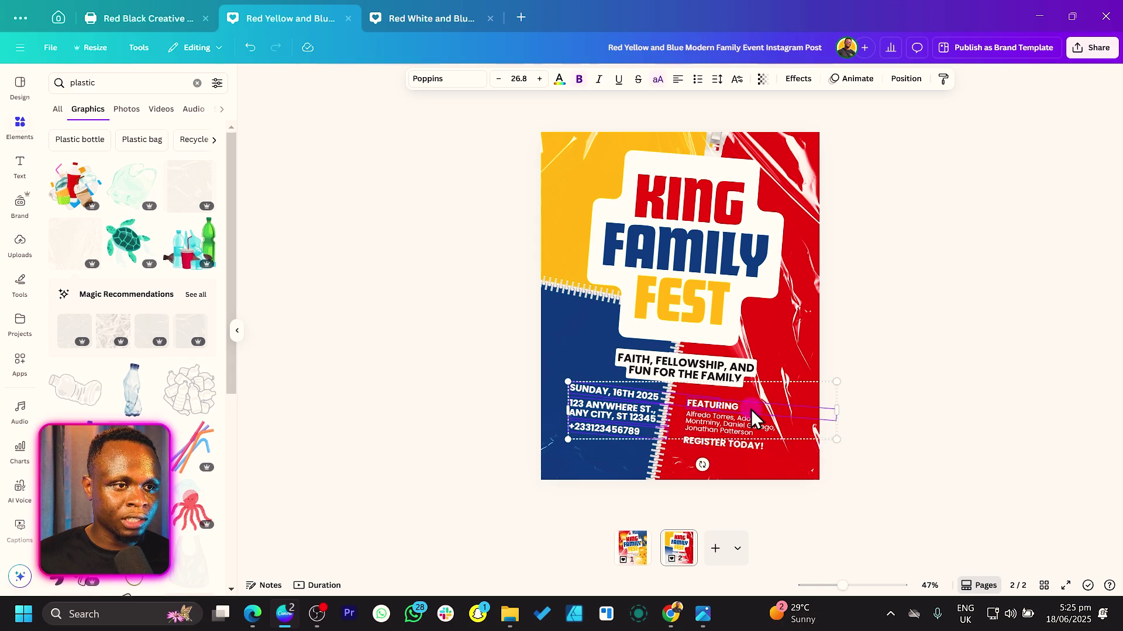
left_click(751, 409, "shift")
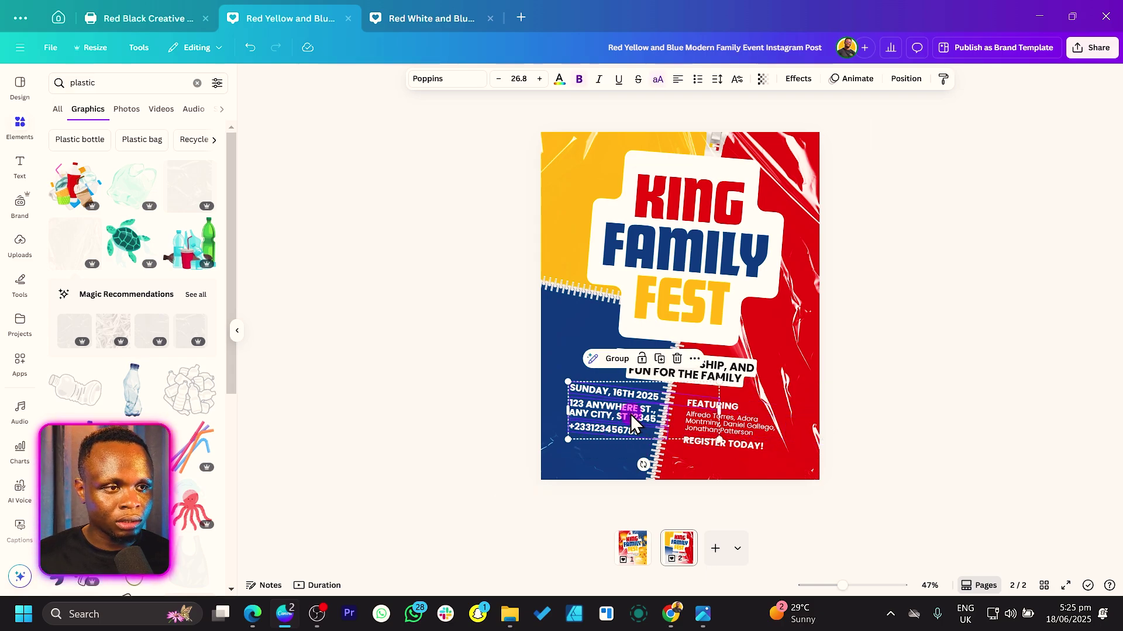
left_click_drag(630, 414, 620, 414)
left_click(443, 435)
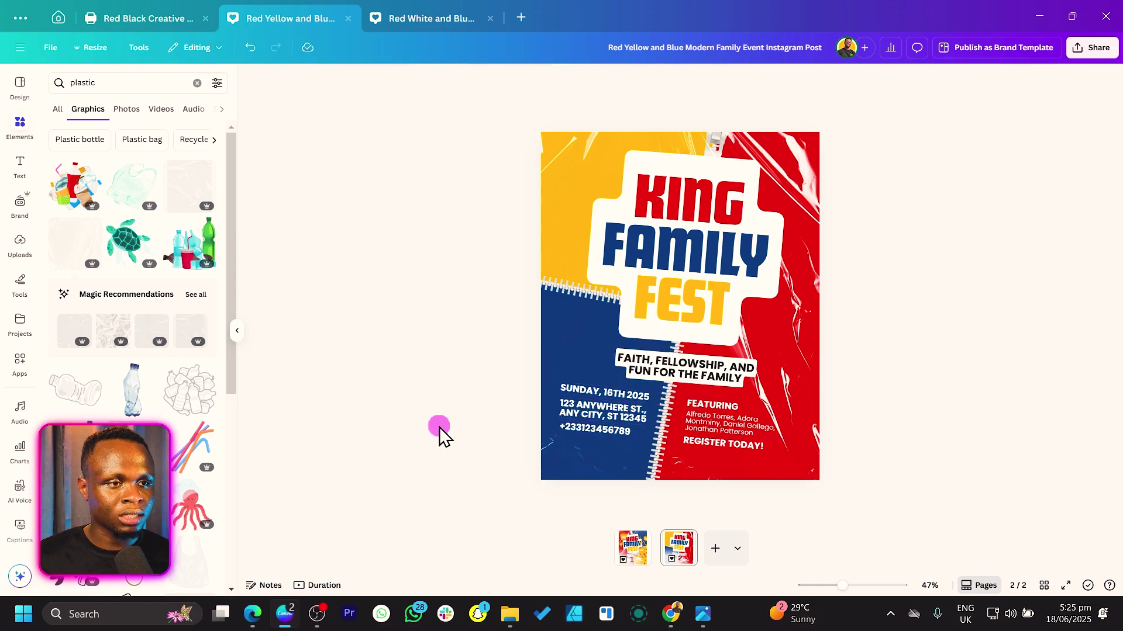
Step: Adjust the date heading's tilt slightly and bring up its exact position and rotation settings
left_click(594, 400)
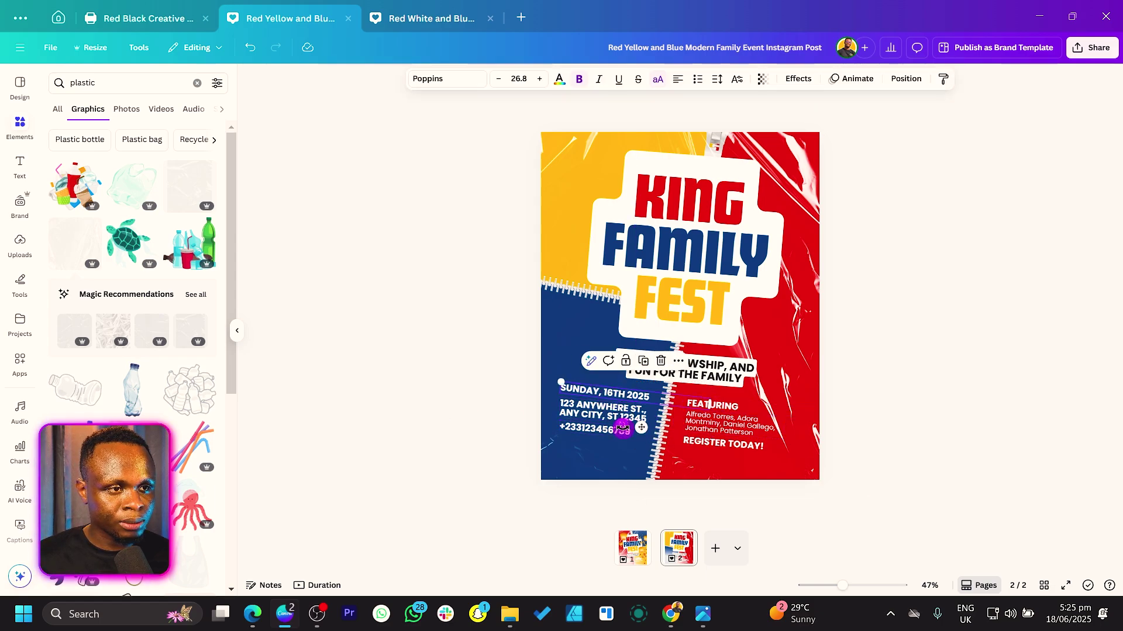
left_click_drag(626, 429, 624, 429)
left_click(468, 434)
left_click(610, 390)
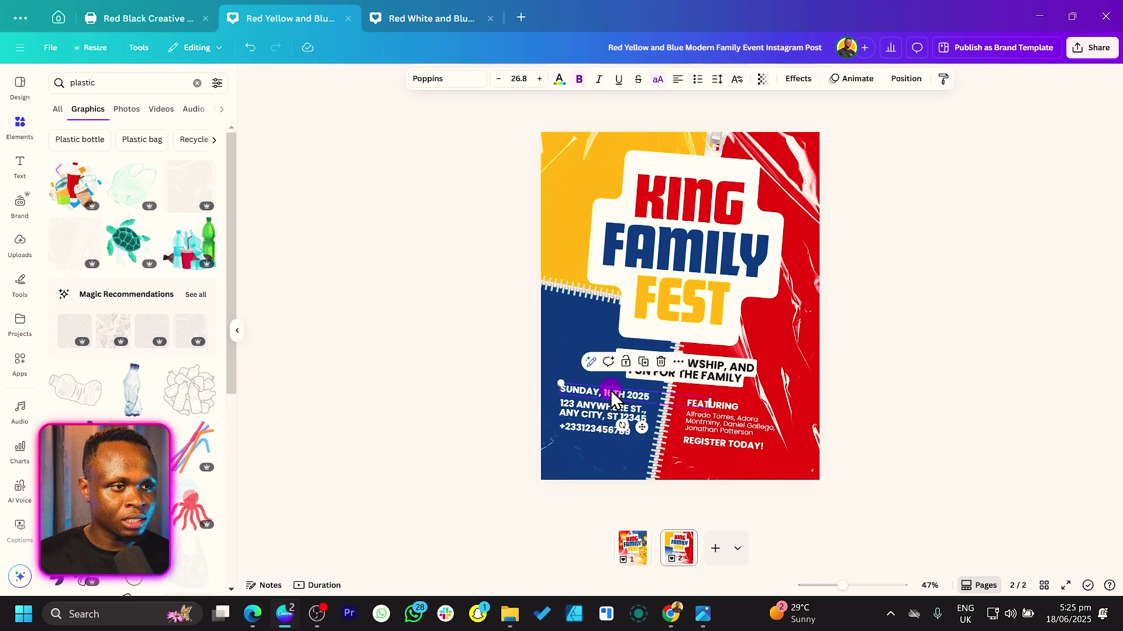
left_click(910, 80)
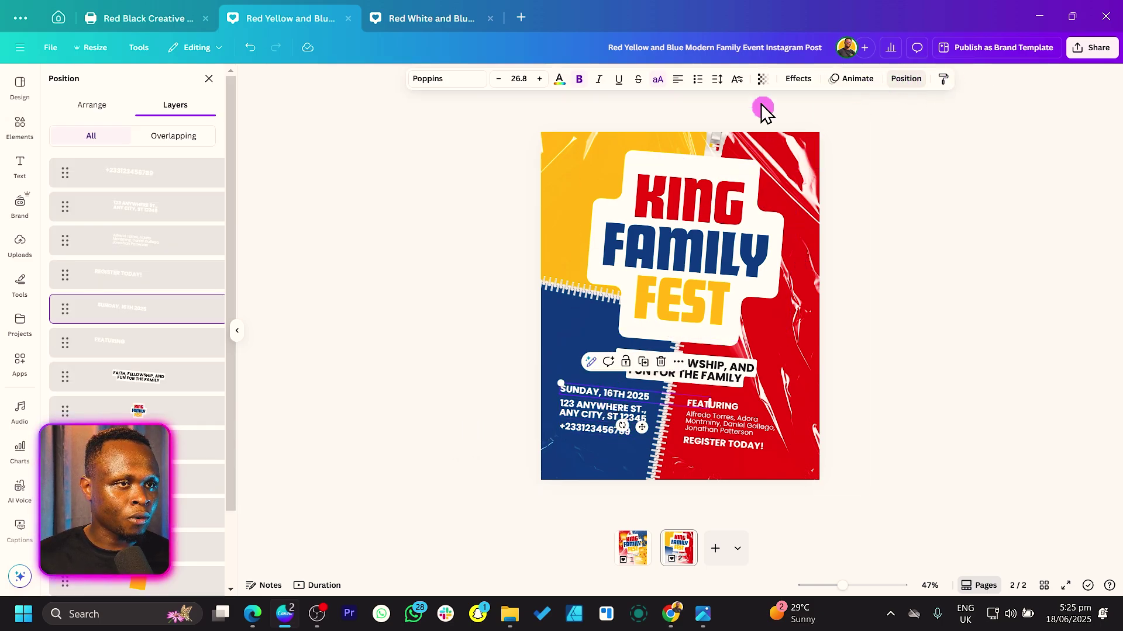
left_click(93, 107)
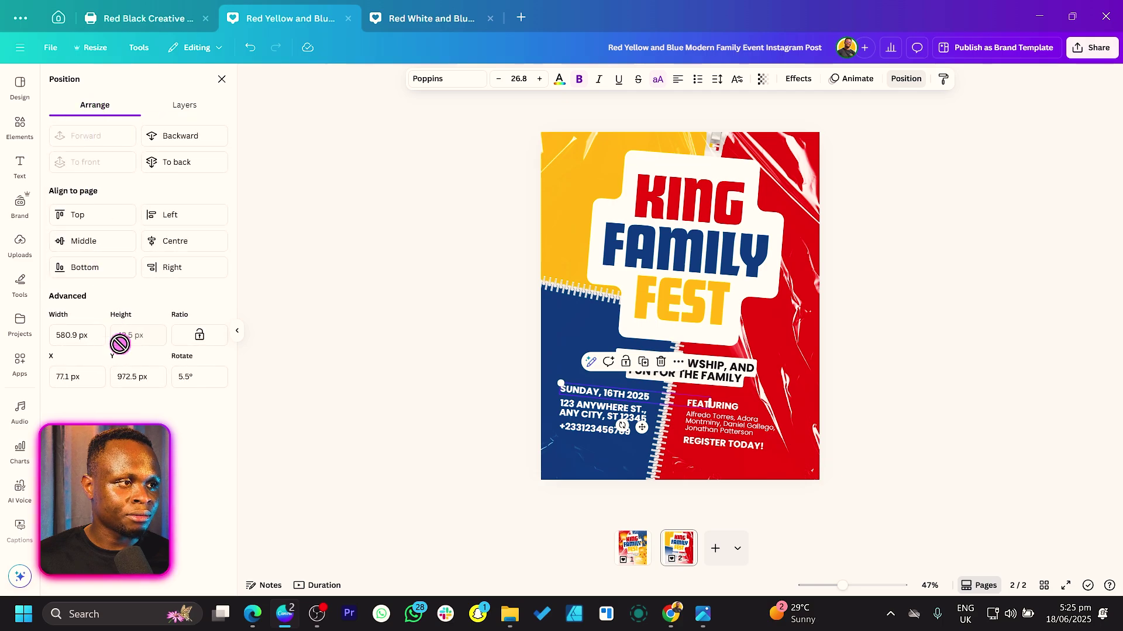
Step: Set the address text's rotation to 5.5° to match the date heading
left_click(581, 409)
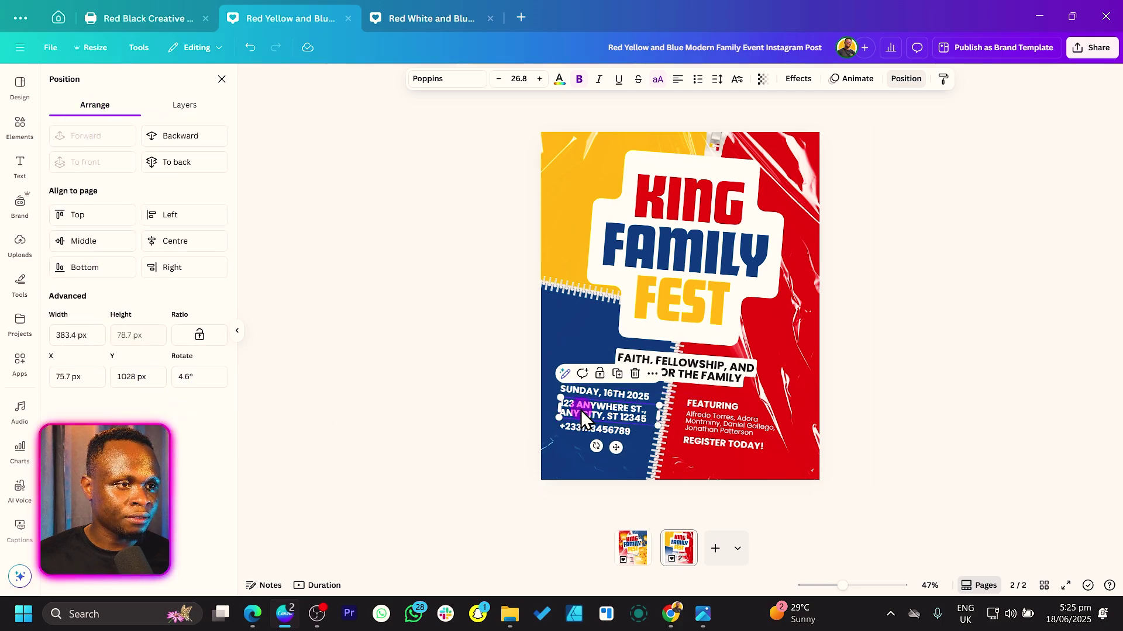
left_click(192, 376)
key("ctrl+a")
type("5.5")
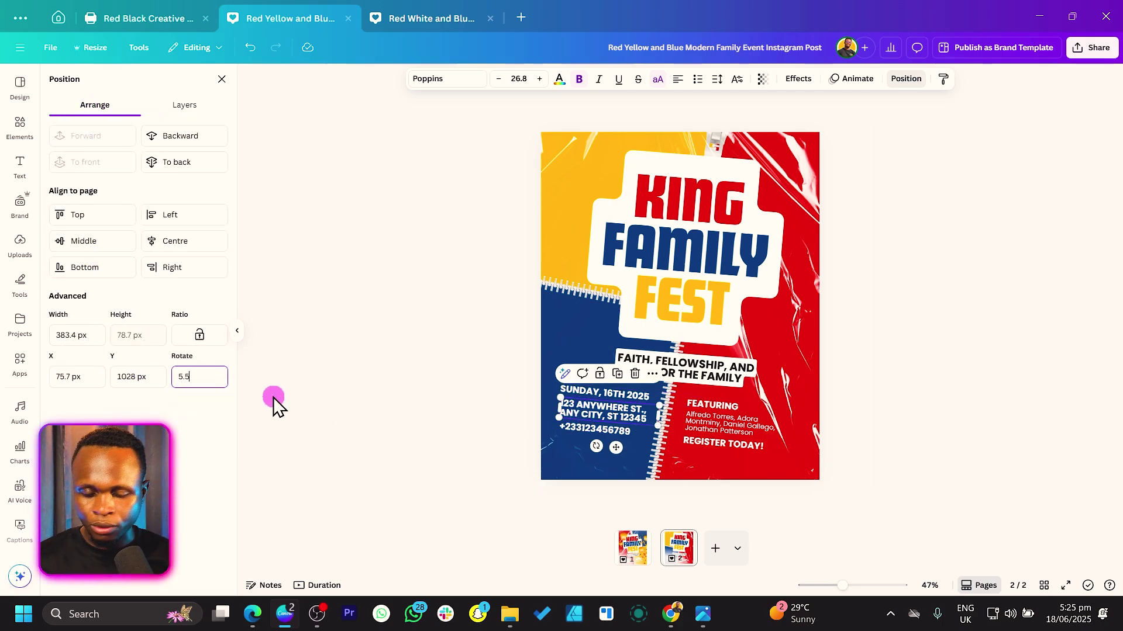
key("Return")
Step: Set the phone number line's rotation to 5.5°
left_click(550, 427)
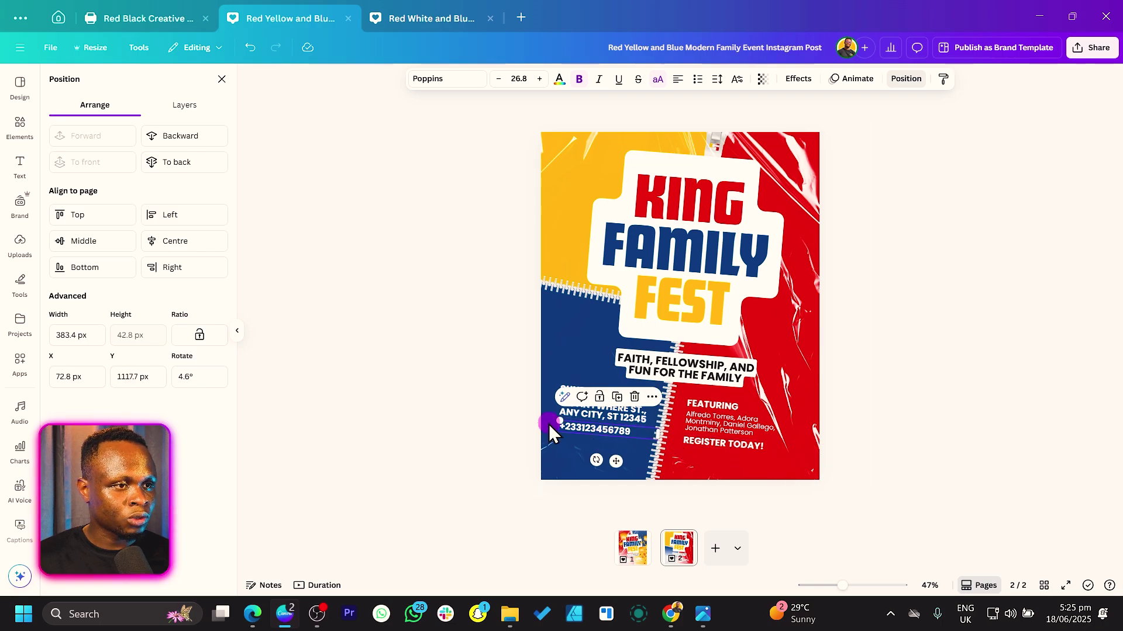
left_click(205, 377)
key("ctrl+a")
type("5")
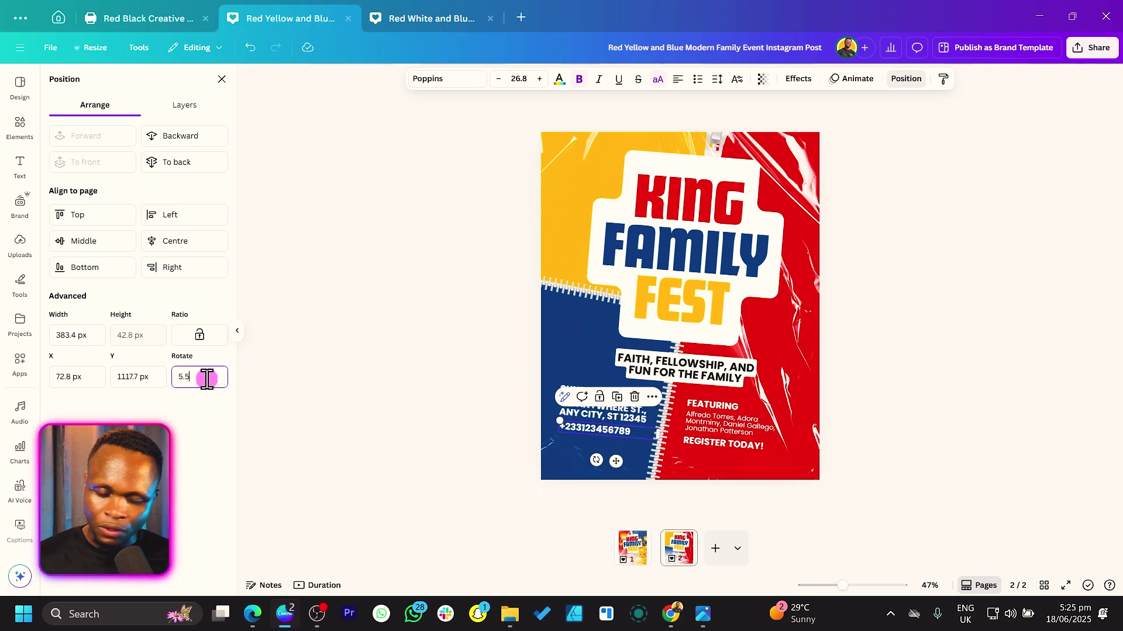
key("Return")
left_click(507, 466)
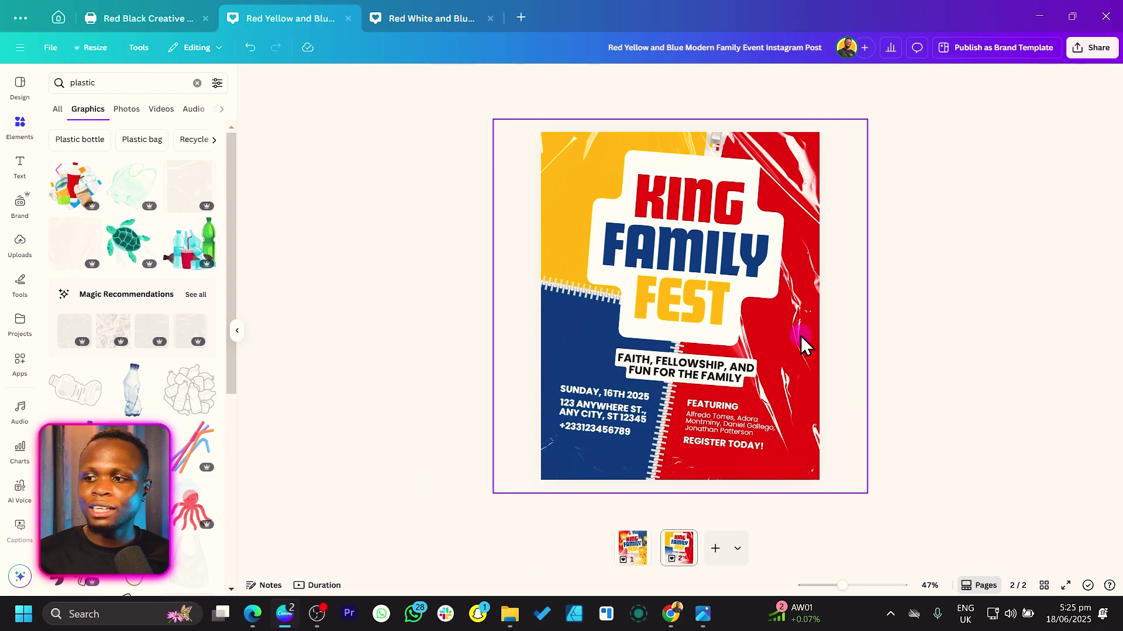
Step: Search the graphics for "lantern" and insert the cluster of floating orange sky lanterns
left_click(57, 111)
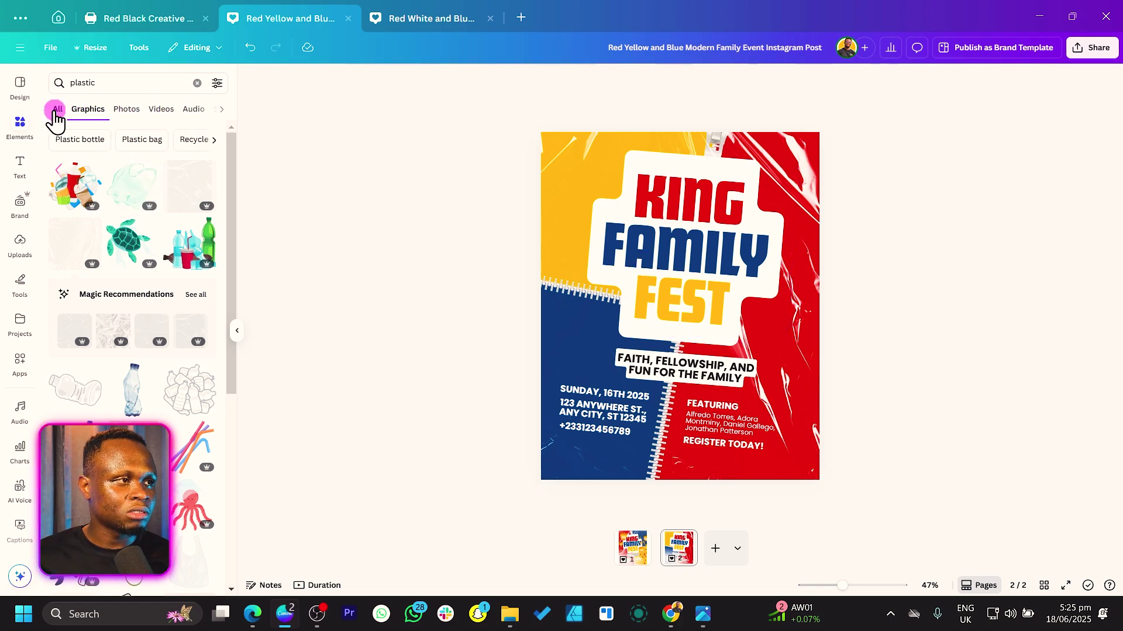
left_click(117, 83)
type("la")
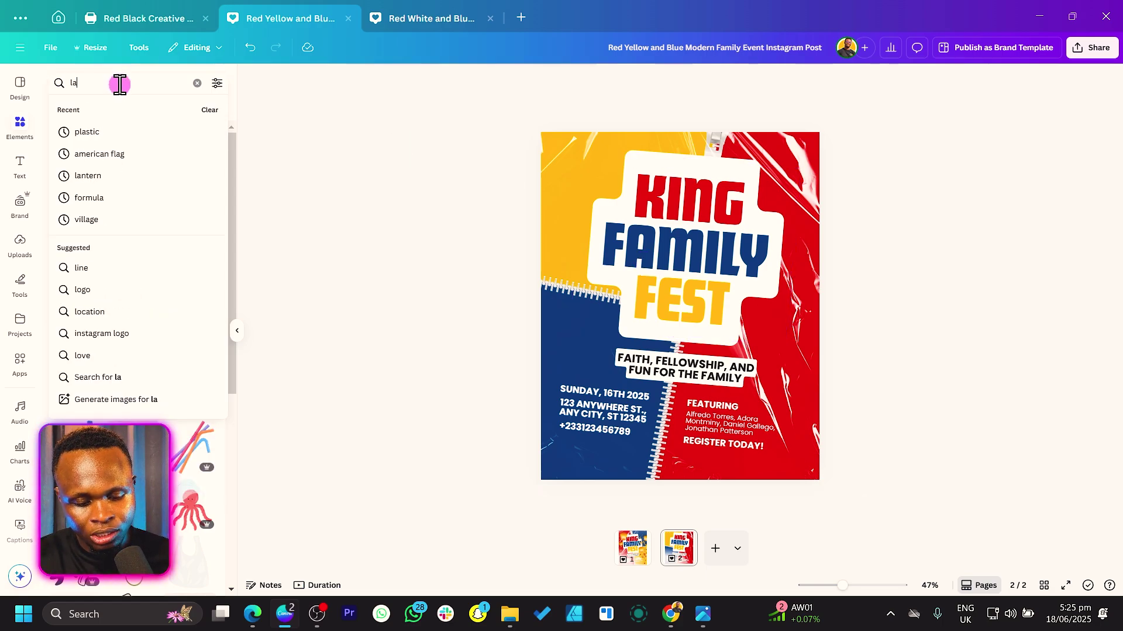
type("ntern")
key("Return")
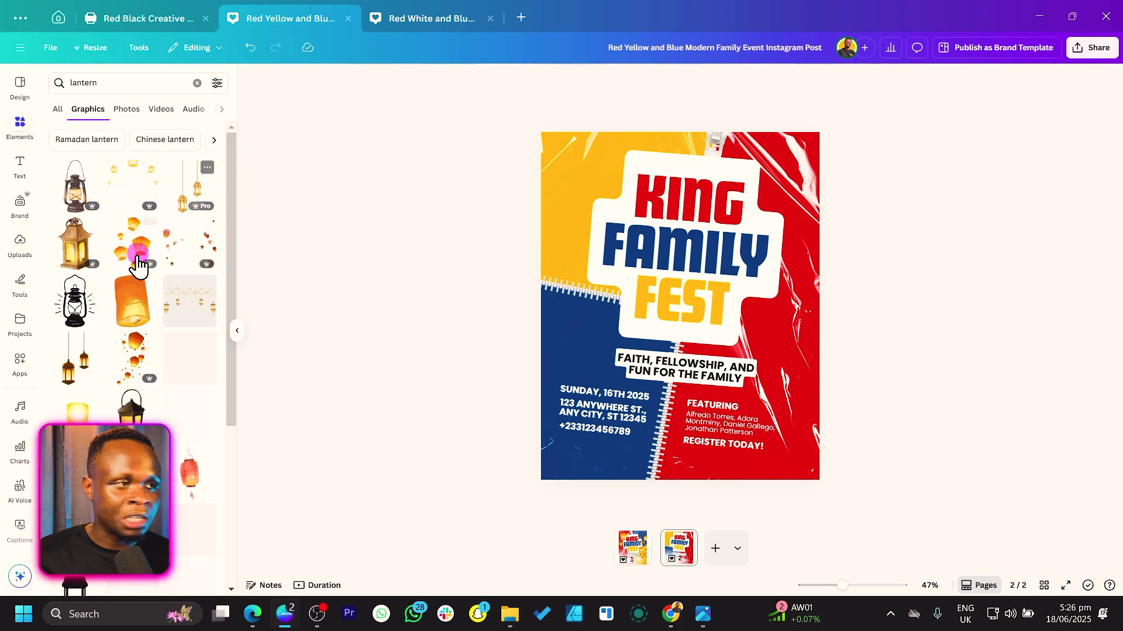
left_click(138, 251)
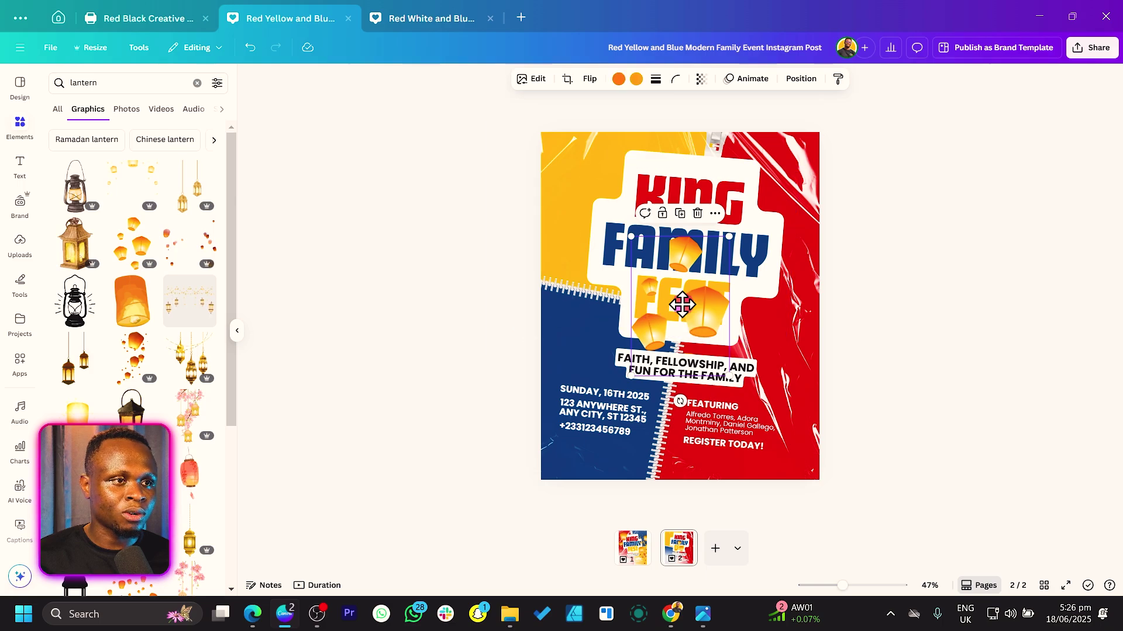
Step: Enlarge the lantern cluster and position it over the flyer's upper-left corner, partly off the page
left_click_drag(682, 303, 569, 198)
left_click_drag(608, 257, 635, 313)
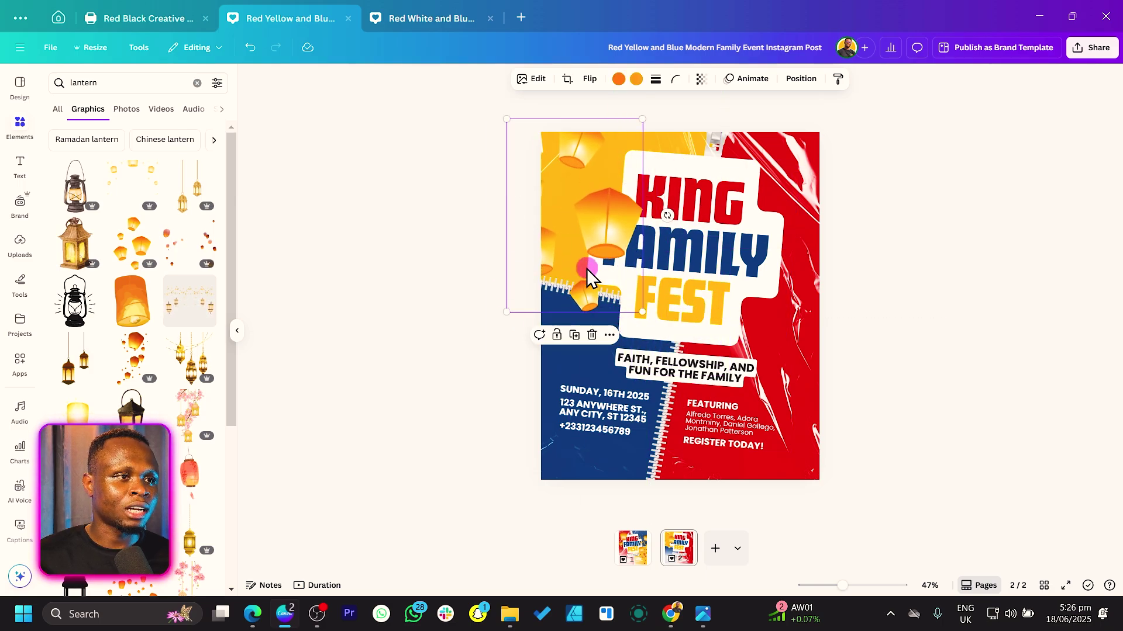
left_click_drag(586, 268, 560, 246)
Step: Blur the lantern cluster with an intensity of 81
left_click(529, 78)
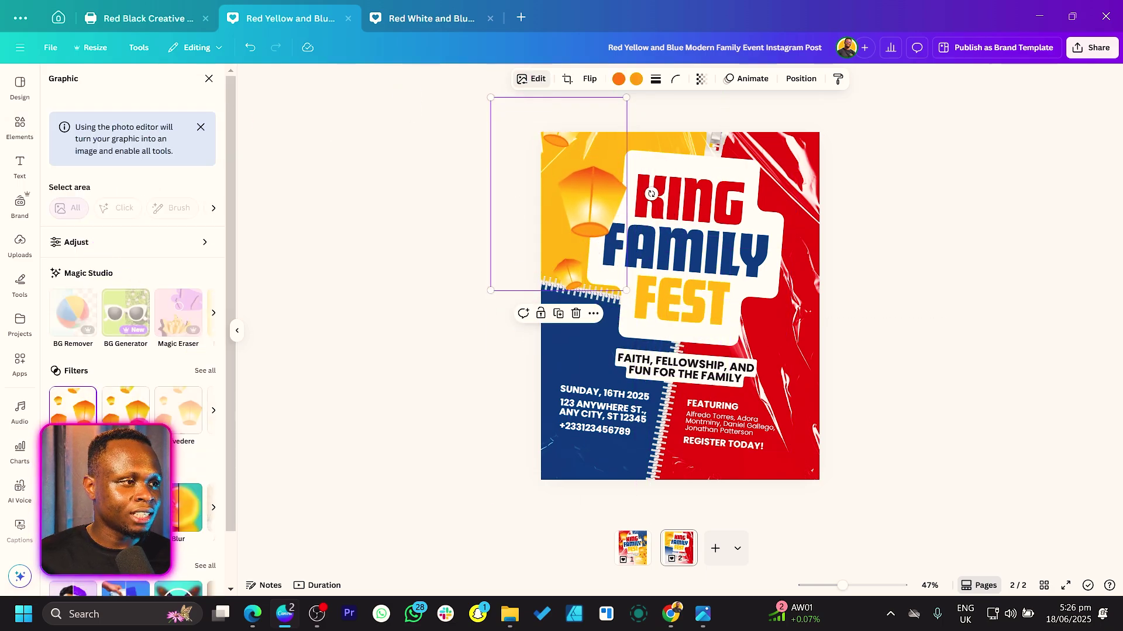
scroll(132, 350, "down", 2)
left_click(176, 451)
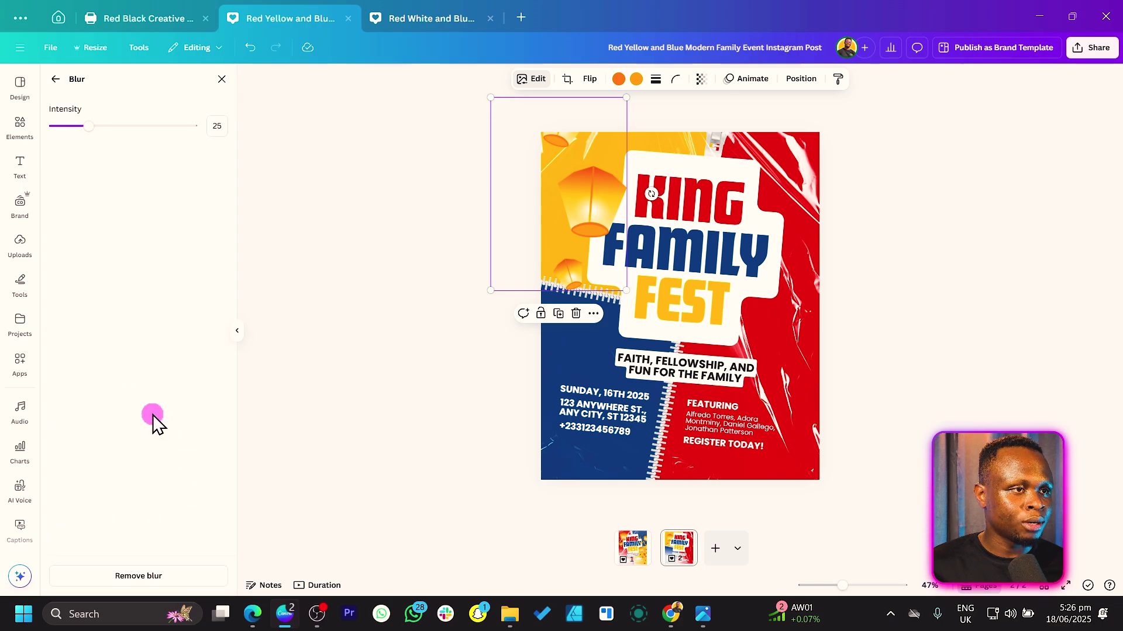
left_click_drag(102, 136, 166, 136)
Step: Enlarge the blurred lanterns further, duplicate them, and position the copy over the flyer's right edge
left_click_drag(627, 288, 853, 390)
key("ctrl+d")
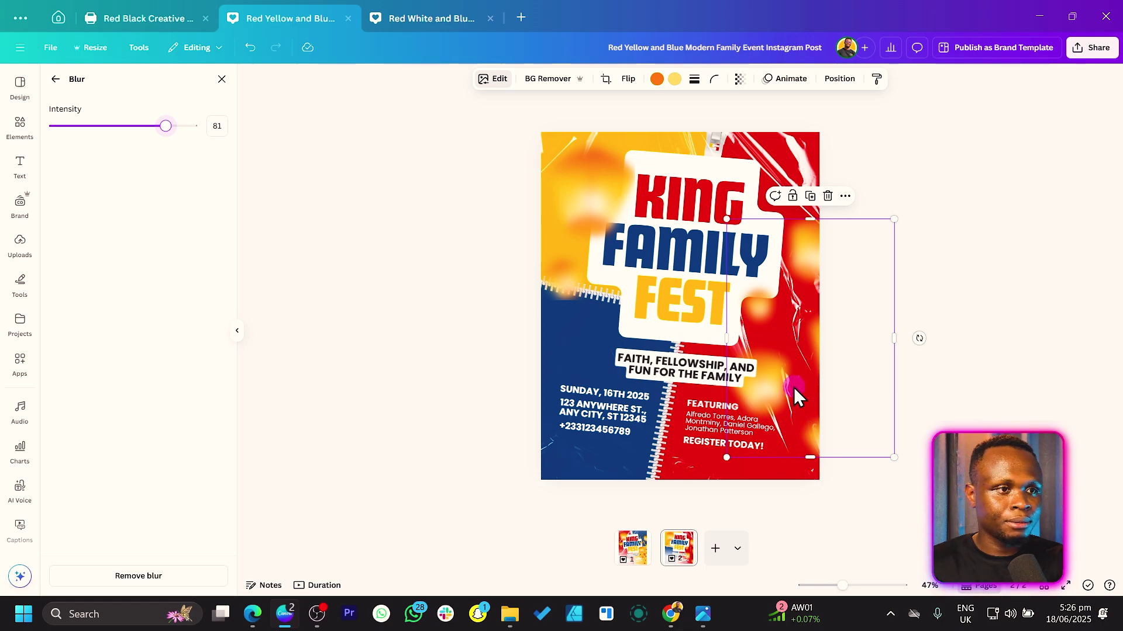
left_click_drag(794, 384, 783, 366)
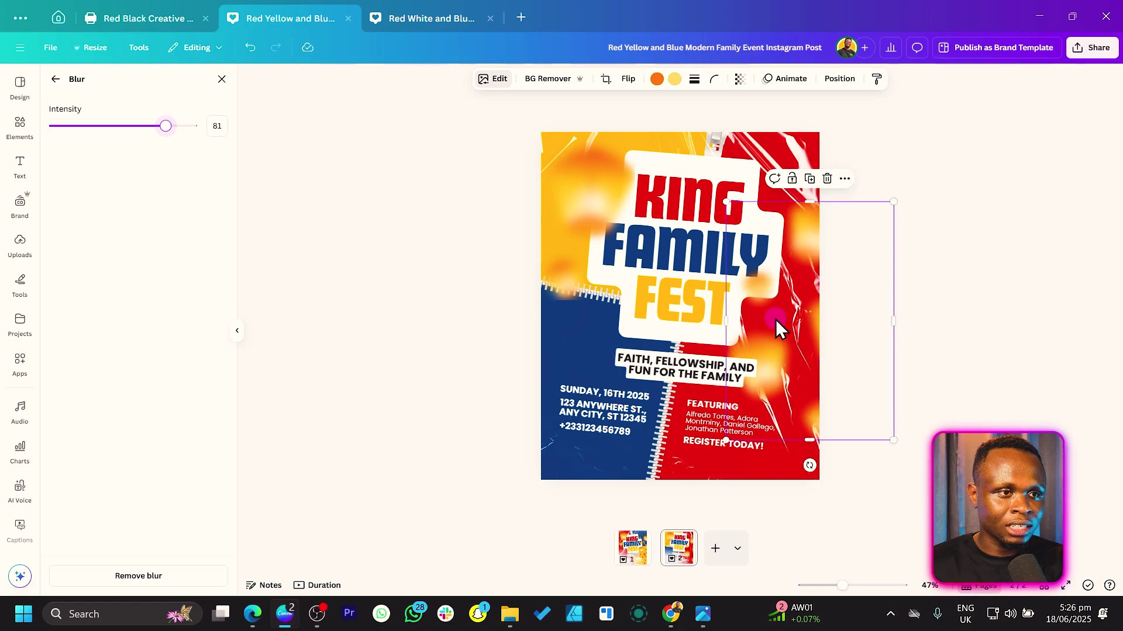
left_click(222, 79)
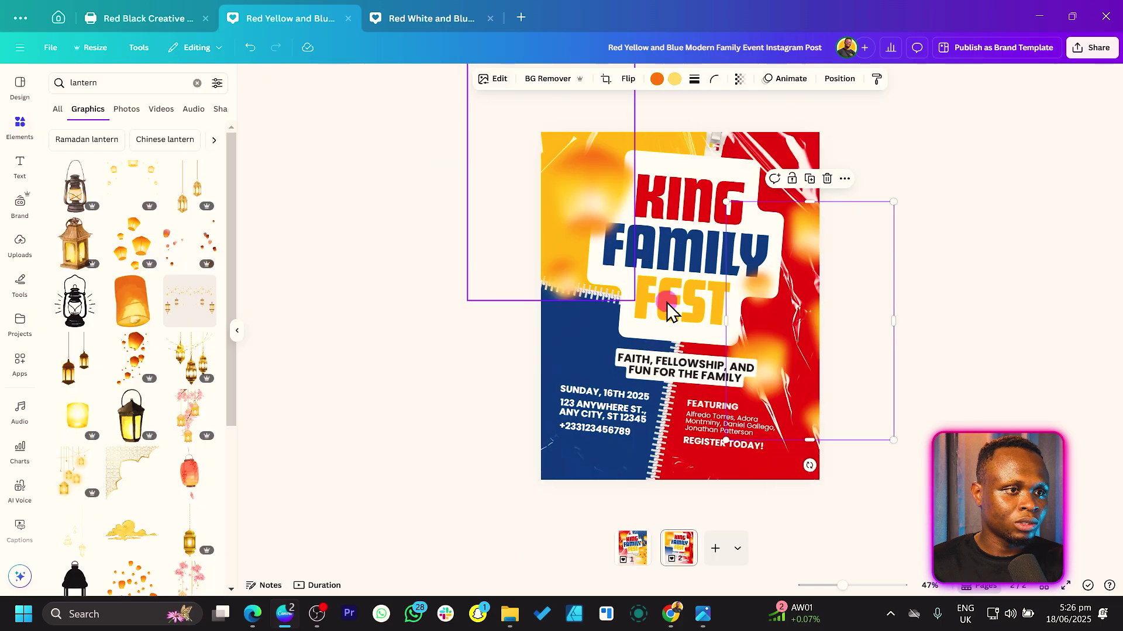
Step: Bring the right-hand lantern copy to the front and fine-tune its position beside the title and tagline
right_click(806, 354)
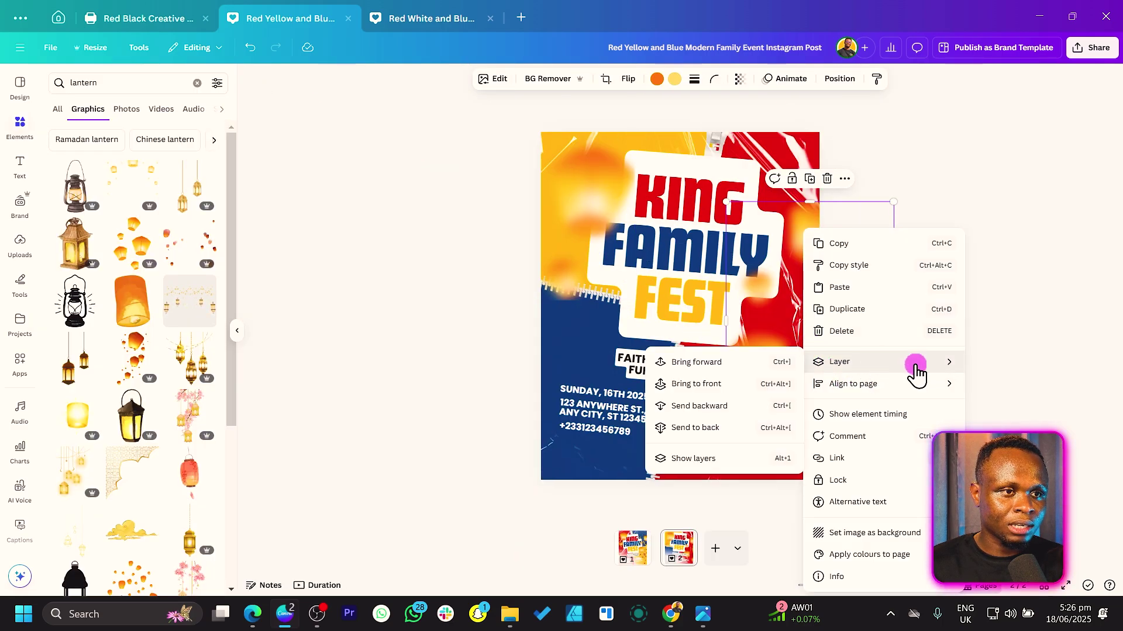
mouse_move(884, 374)
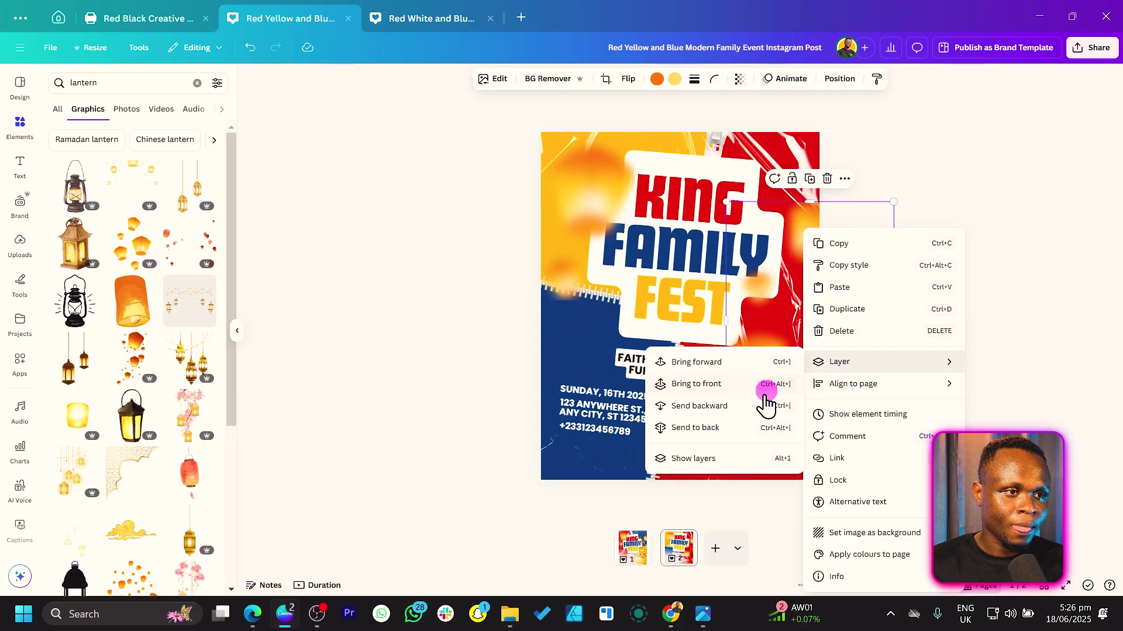
left_click(721, 386)
left_click_drag(805, 384, 813, 358)
left_click(388, 305)
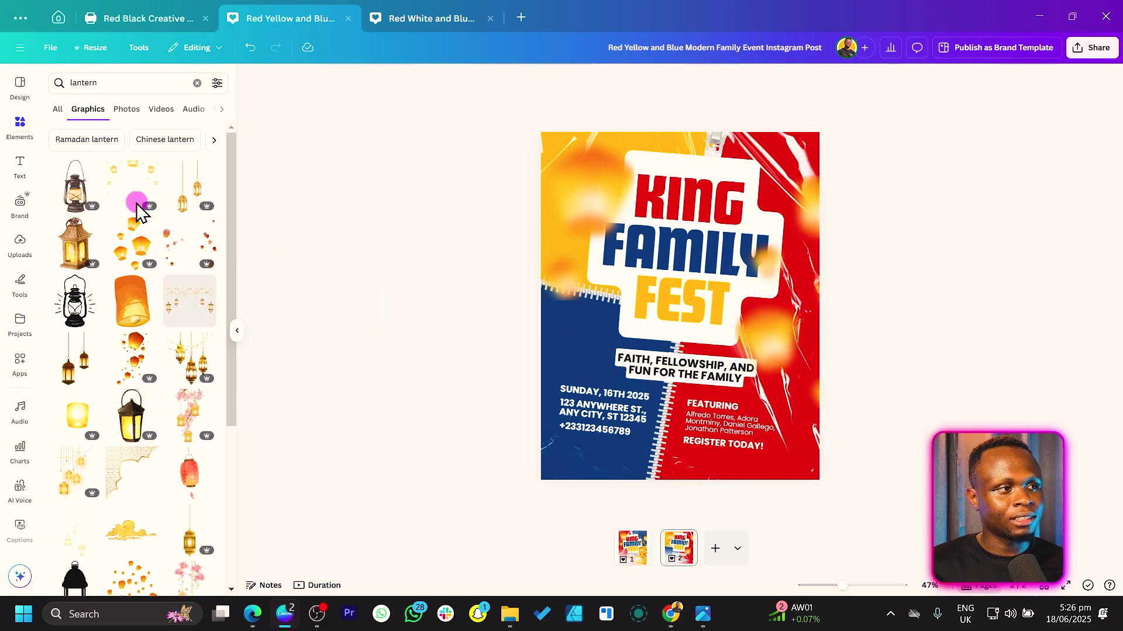
Step: Search the graphics for "splash" and try placing a black speckled splatter over the blue section
left_click(142, 82)
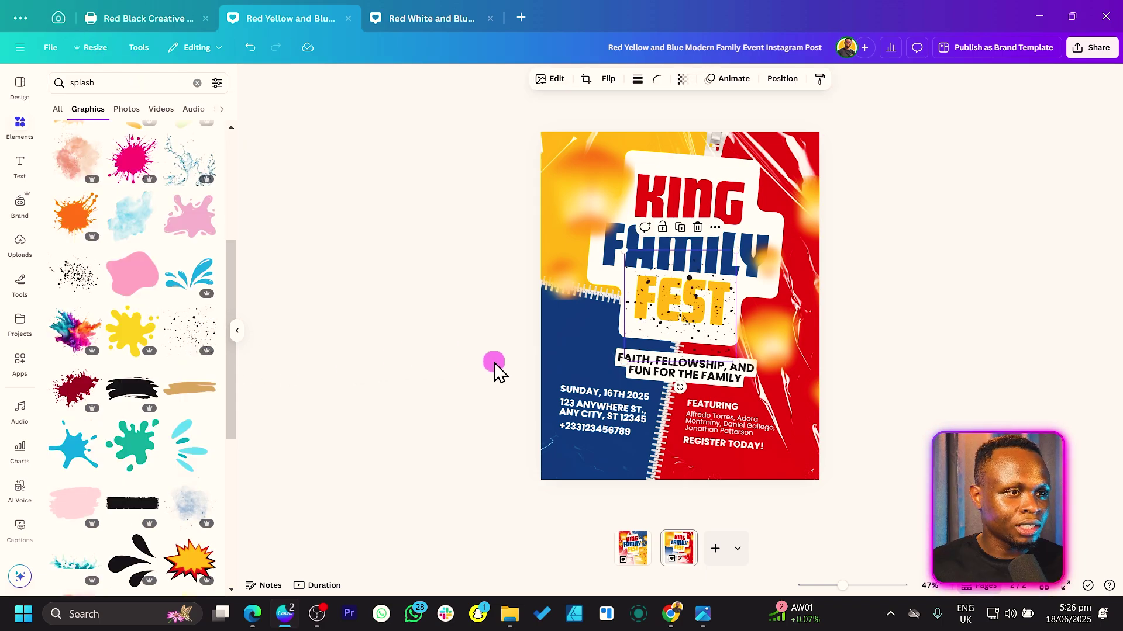
left_click_drag(696, 327, 577, 364)
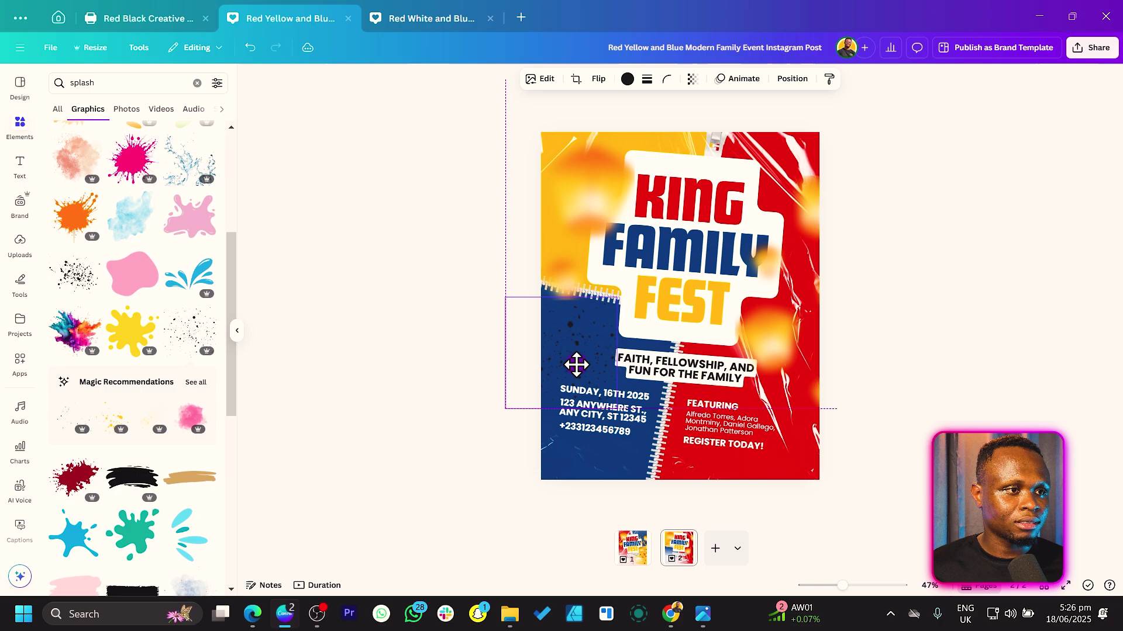
left_click_drag(546, 322, 494, 369)
left_click(670, 382)
left_click(893, 329)
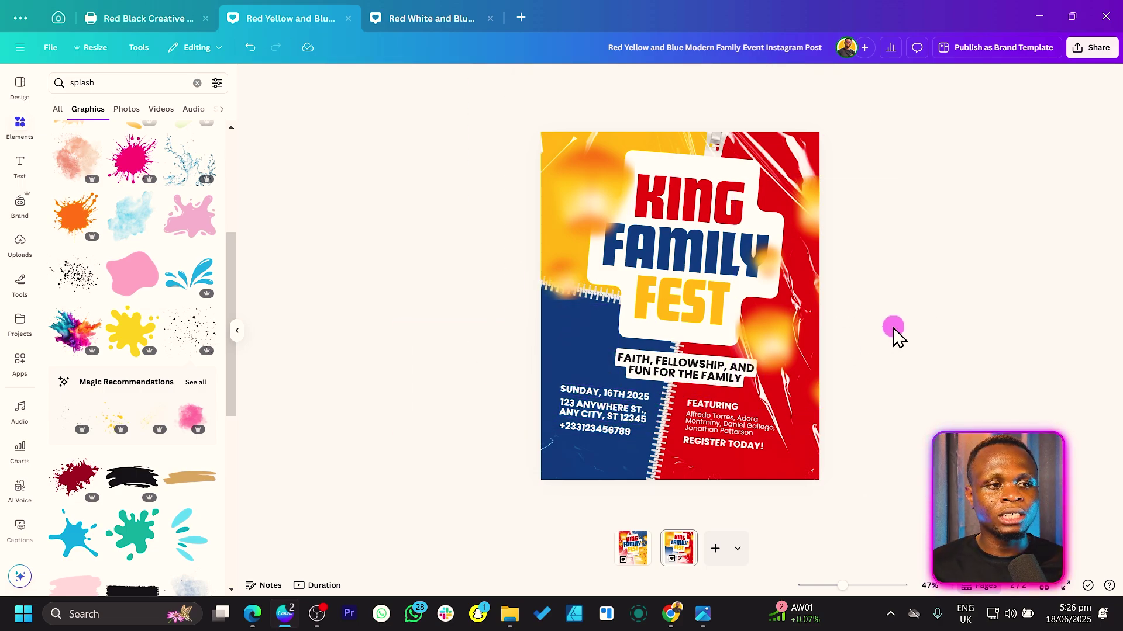